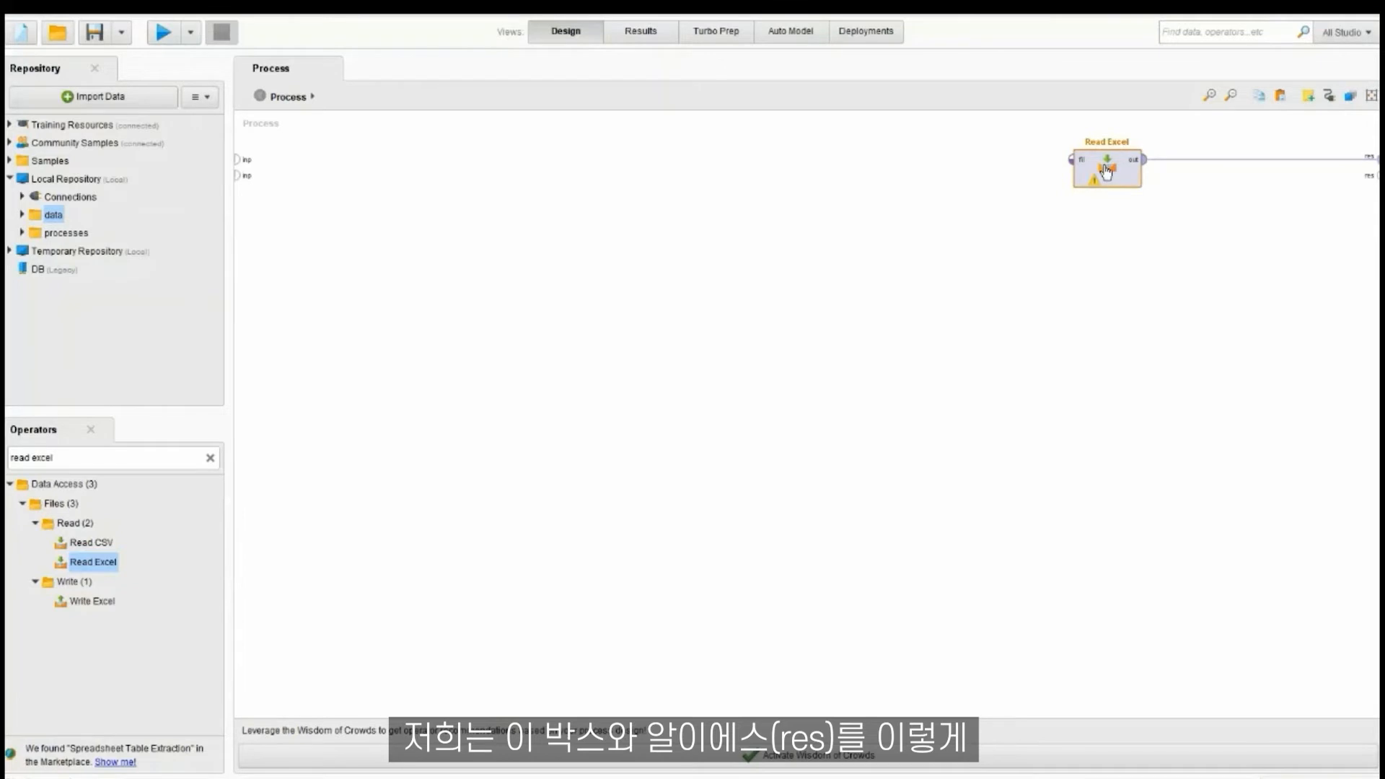
Choose DA1_쓰레기 데이터.xlsx from the Local Repository's data folder as the source file for Read Excel
double_click(506, 266)
left_click(491, 238)
double_click(490, 239)
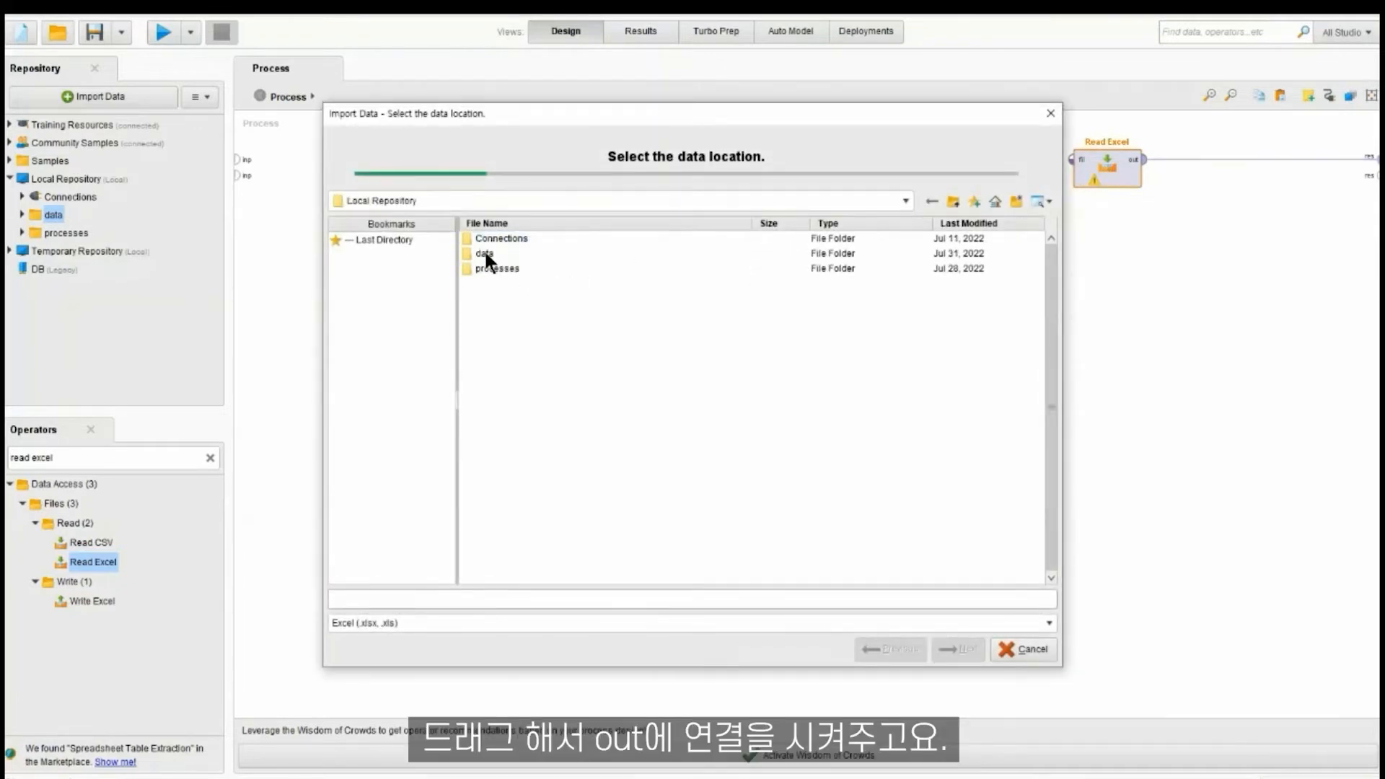
double_click(484, 251)
left_click(514, 238)
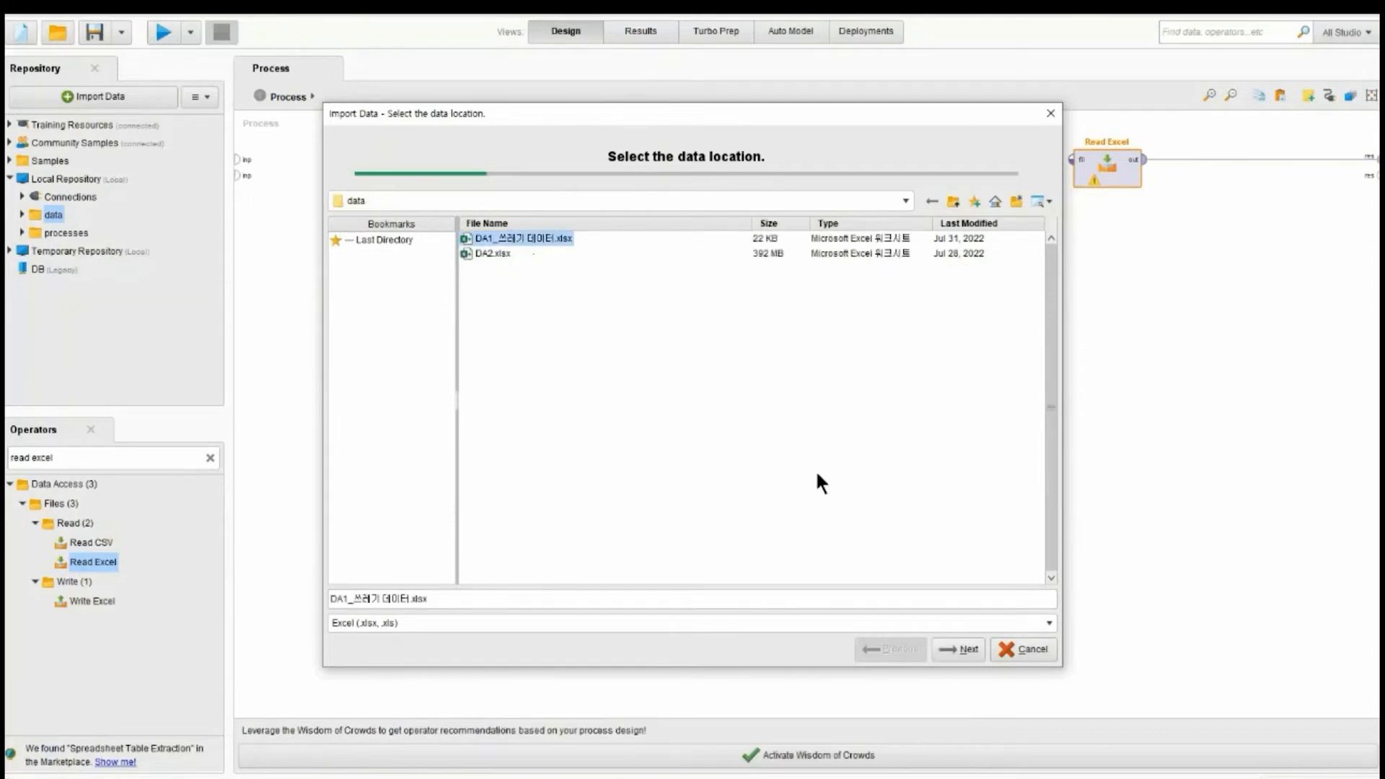
left_click(962, 646)
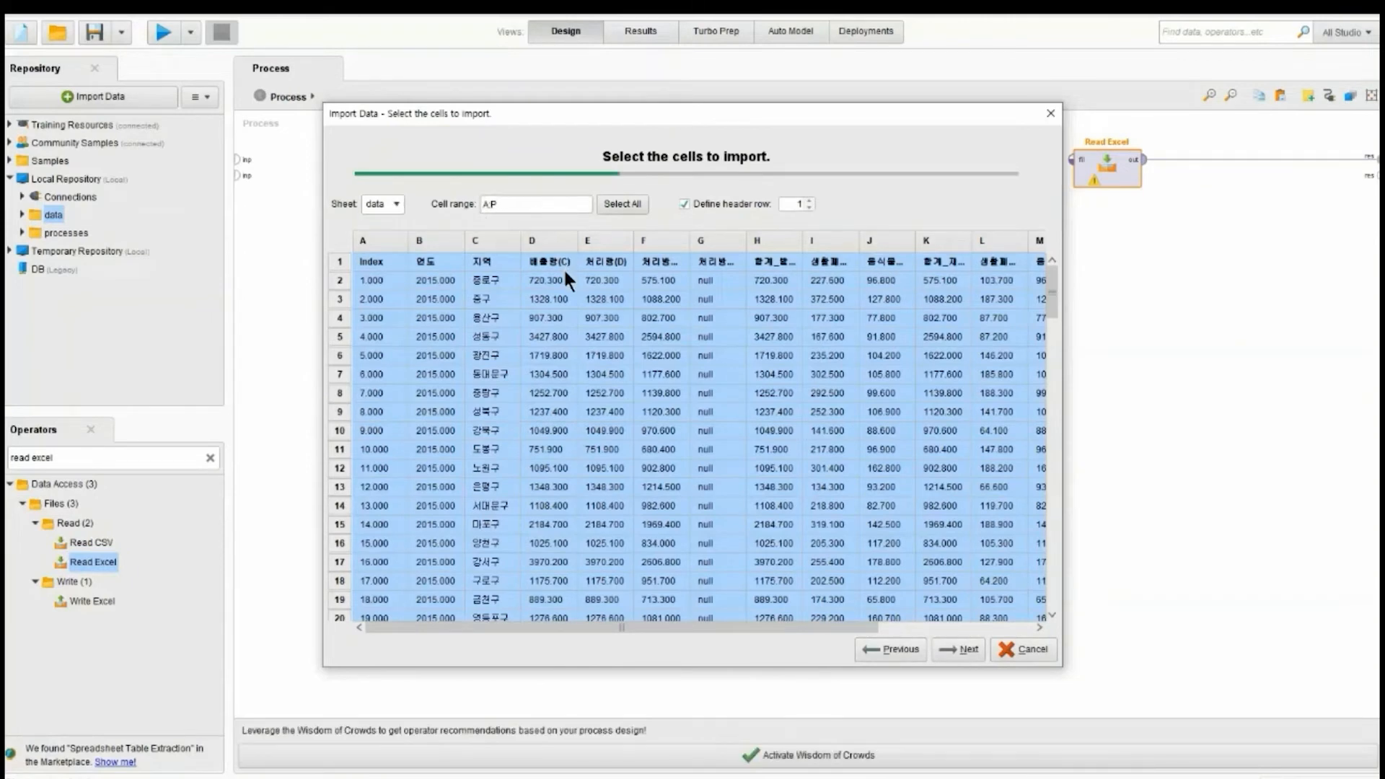
Select all cells of the data sheet, keep row 1 as the header row, and continue to column formatting
left_click(514, 262)
left_click(612, 205)
left_click(809, 201)
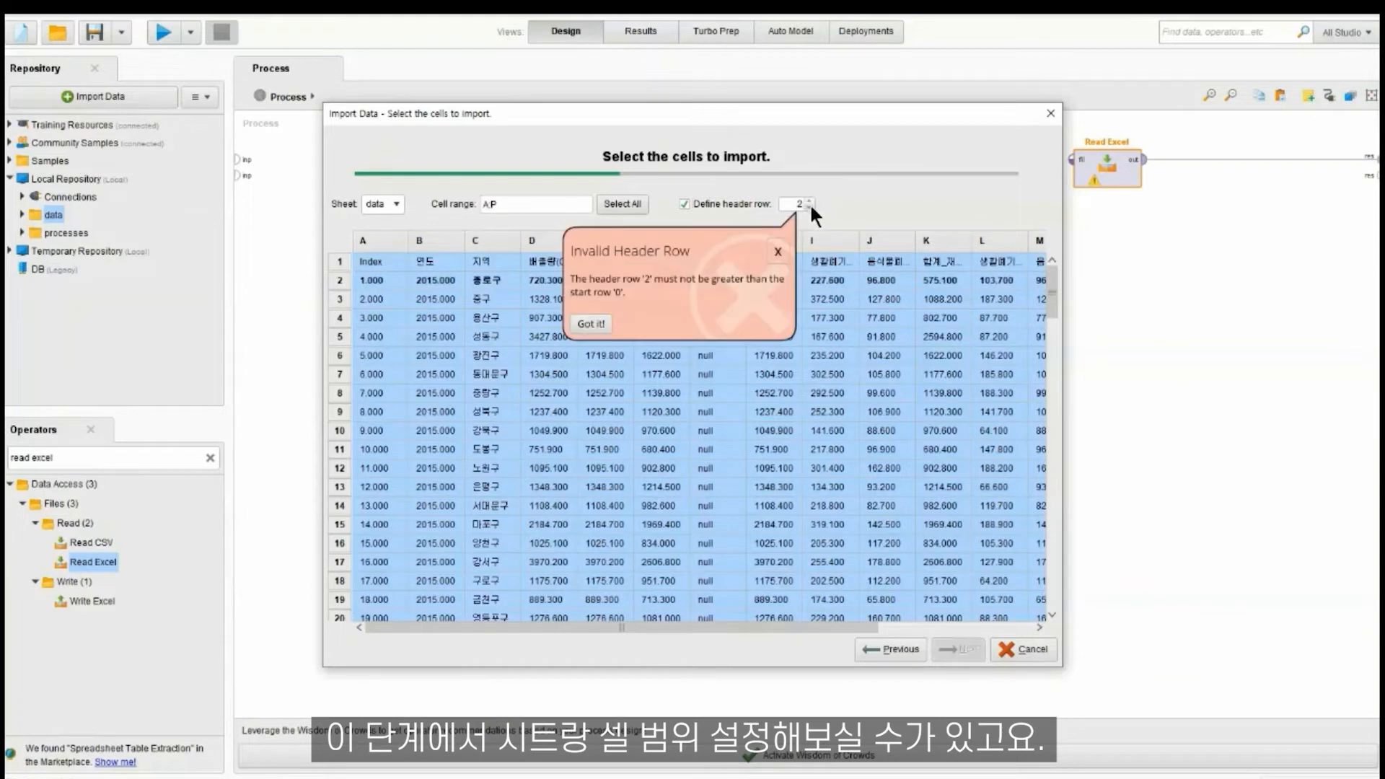
left_click(809, 206)
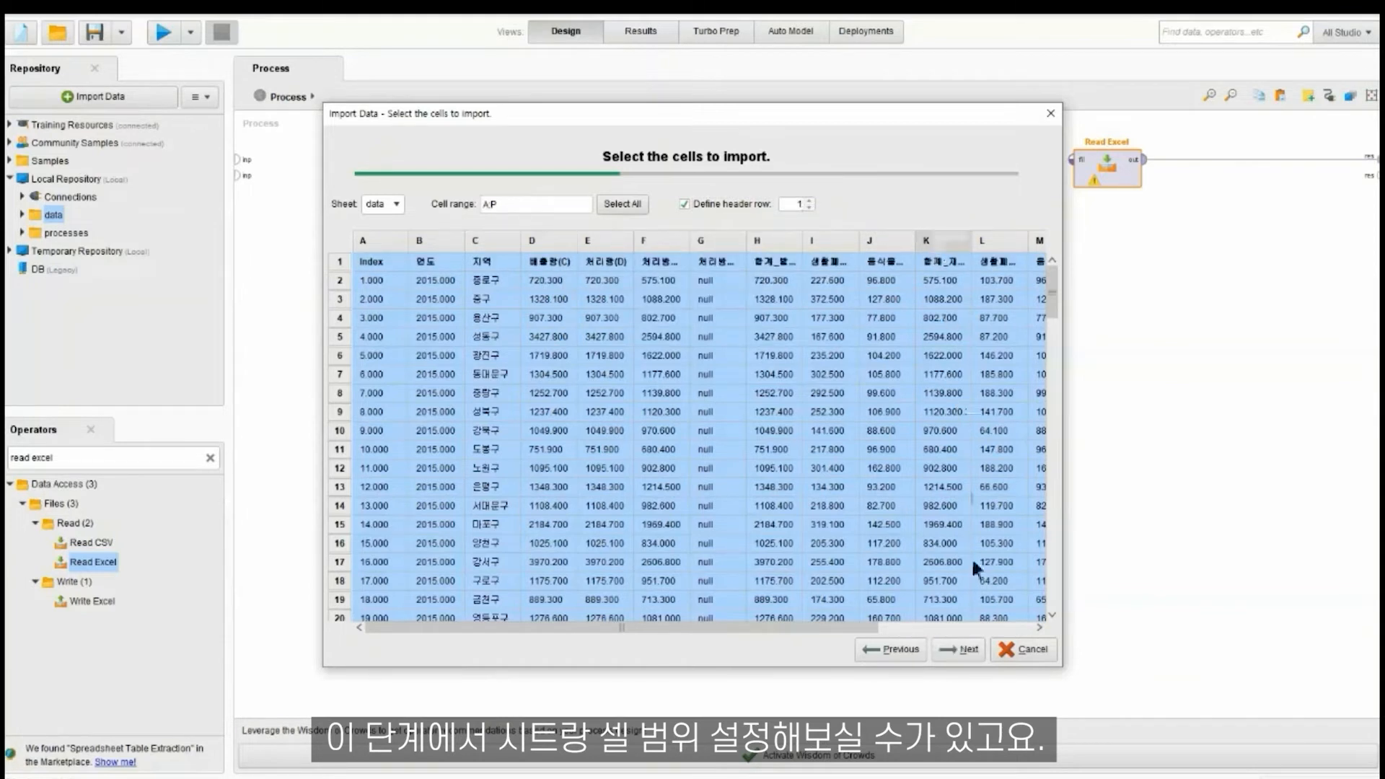
left_click(966, 650)
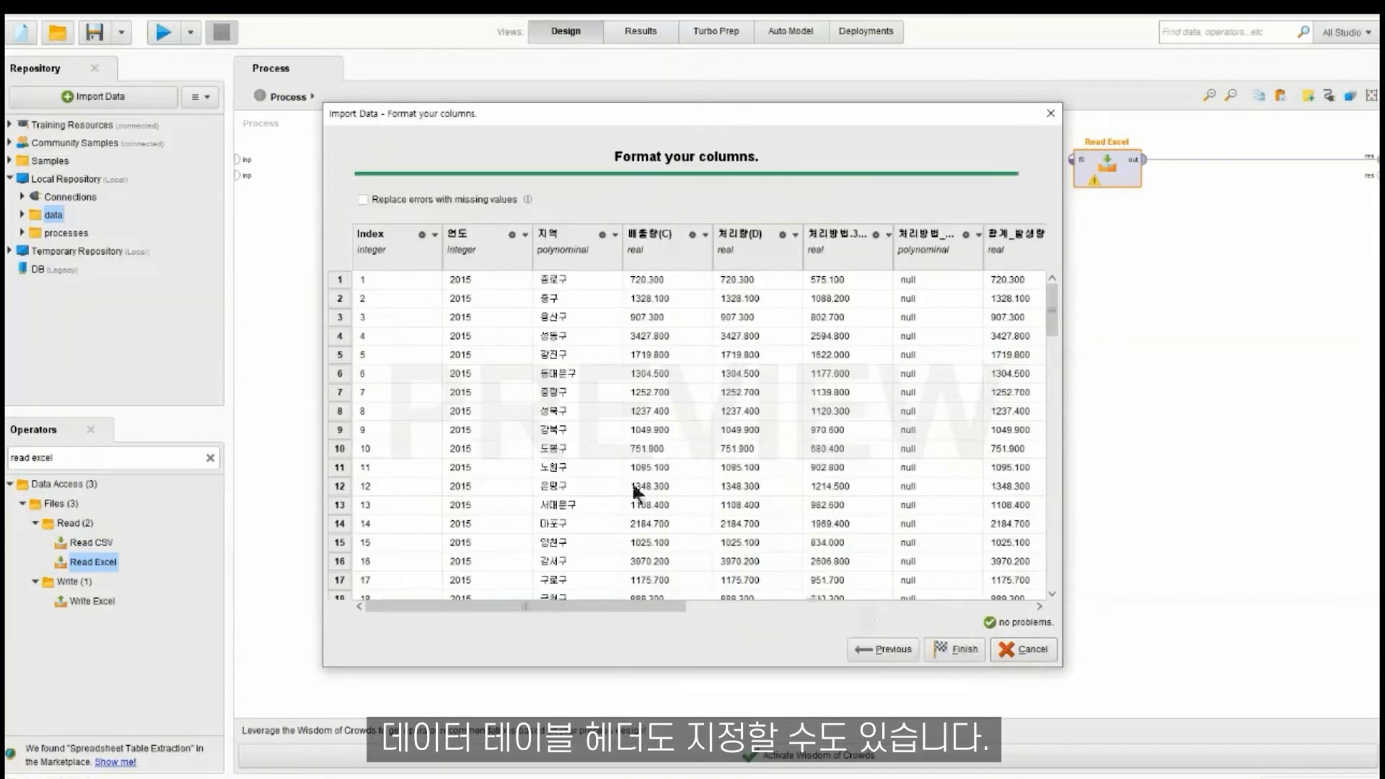
Look through the data type, role and rename options available for the Index column
left_click(433, 235)
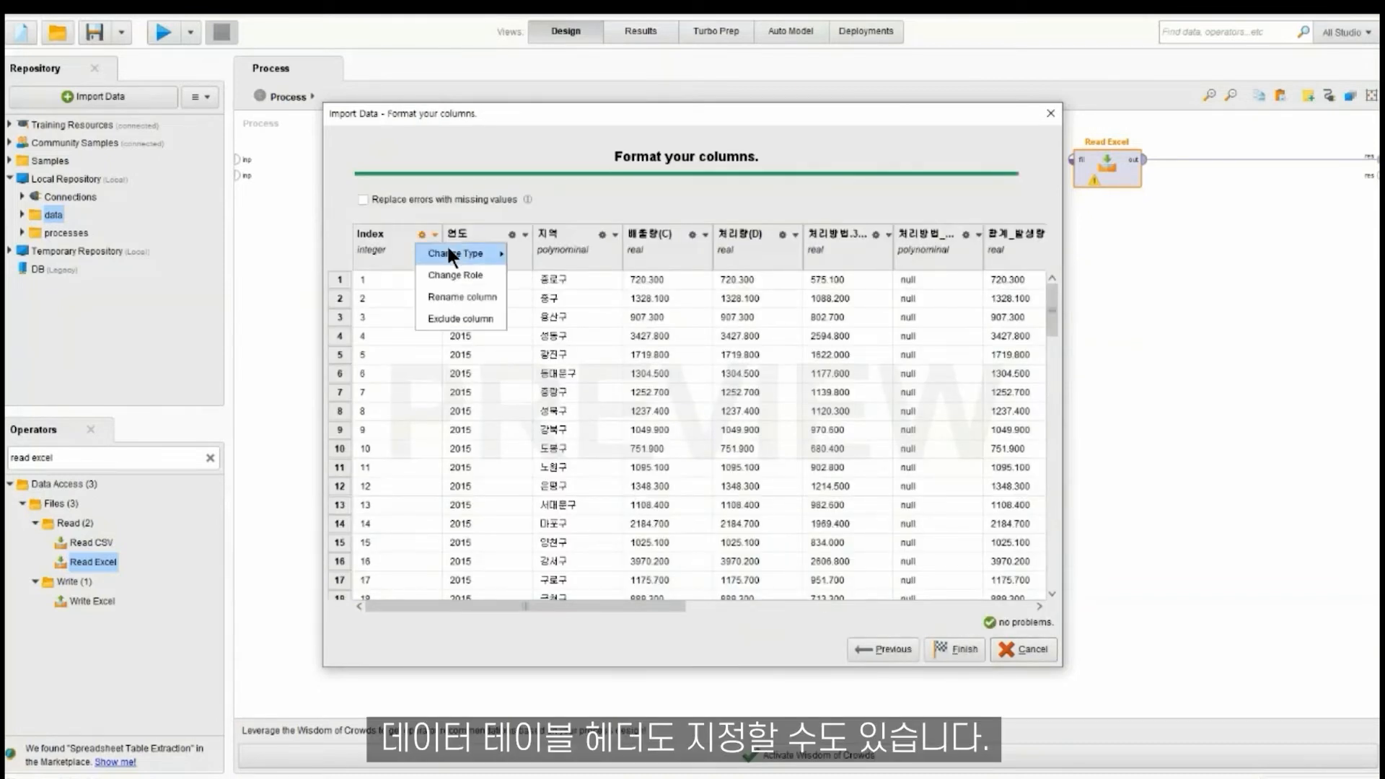
mouse_move(458, 253)
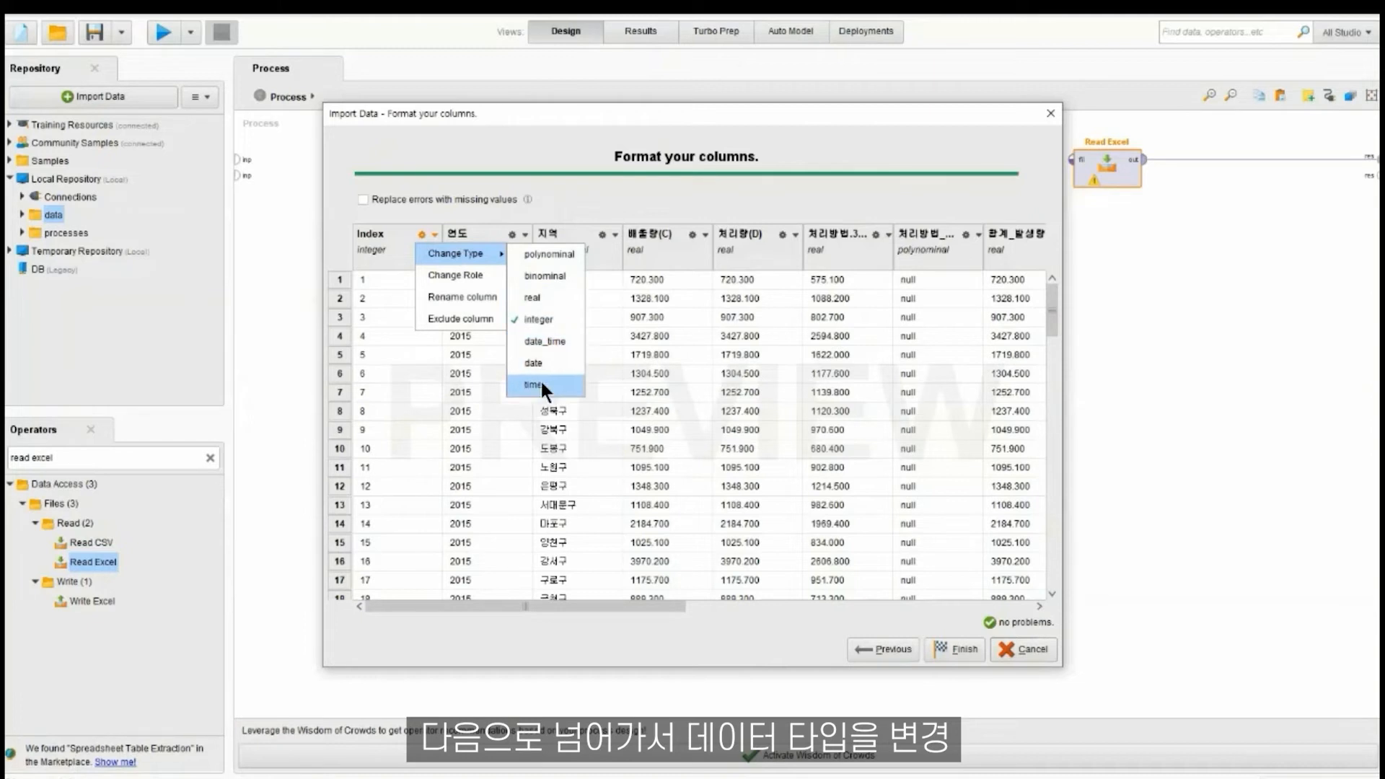
left_click(465, 279)
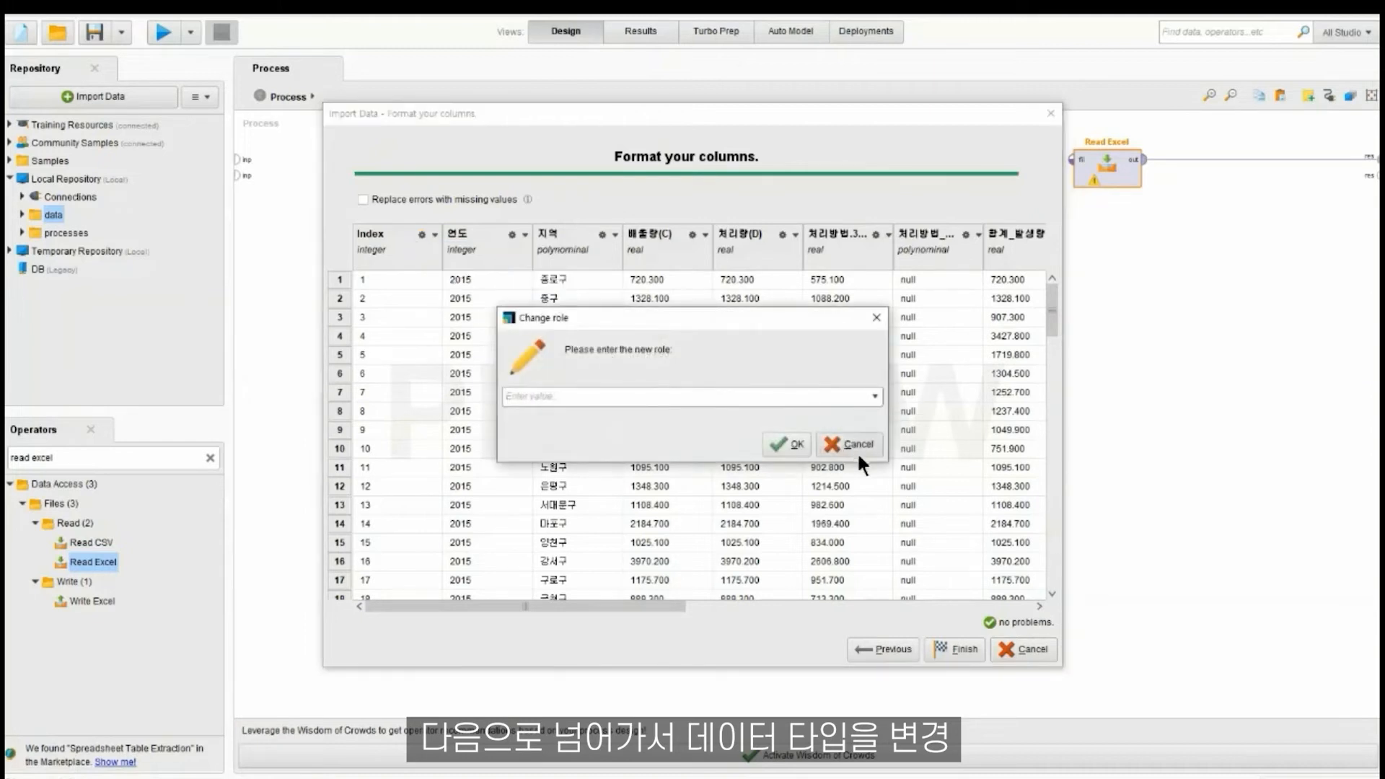
left_click(851, 444)
left_click(434, 235)
left_click(465, 296)
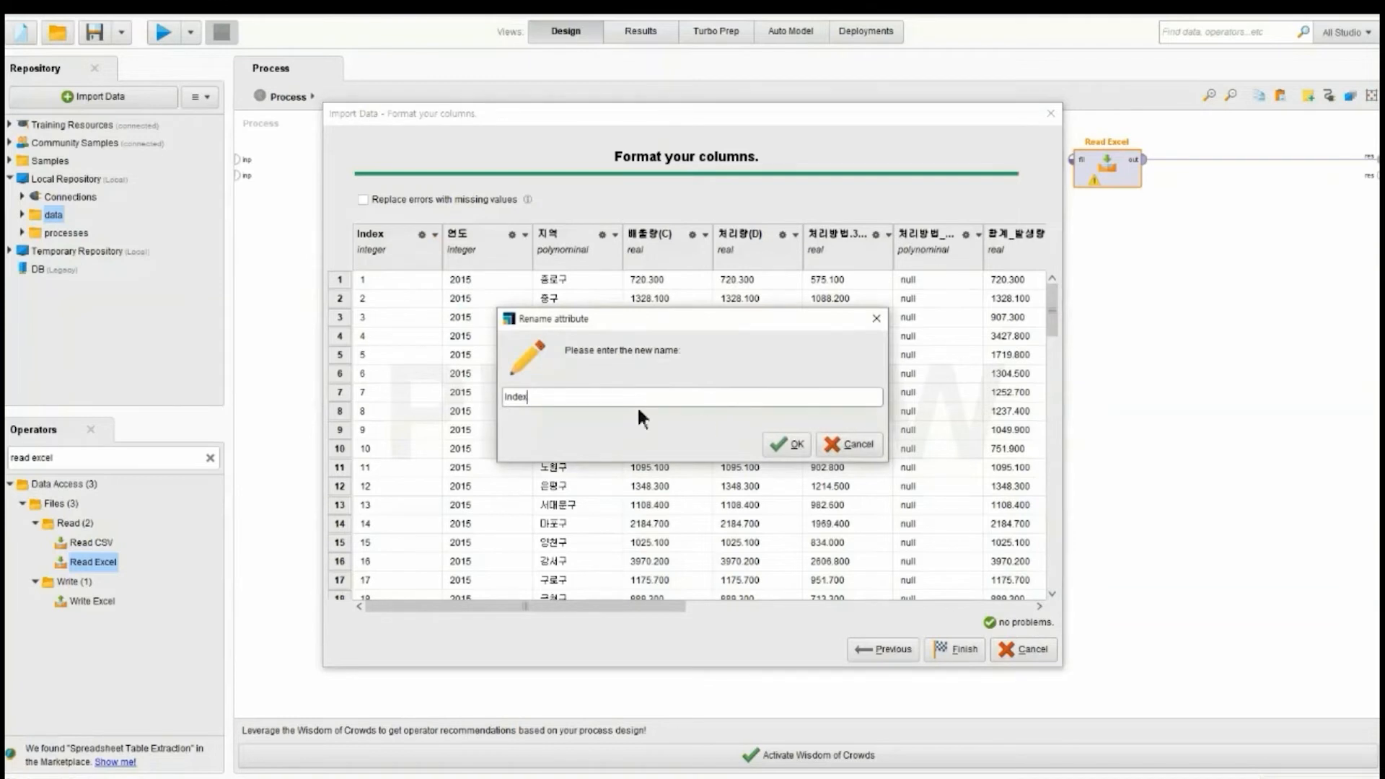
left_click(848, 444)
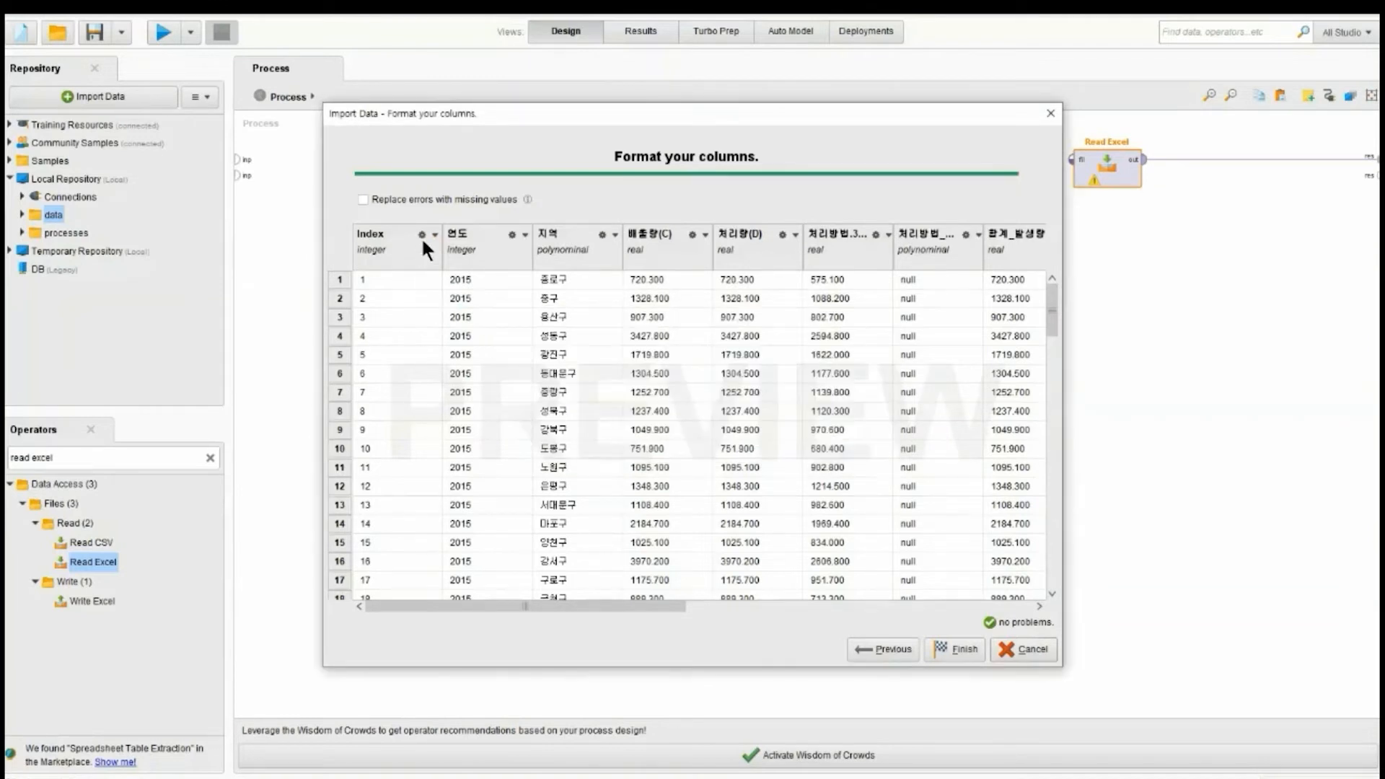
Exclude the Index column from the import and include it again
left_click(434, 232)
left_click(462, 314)
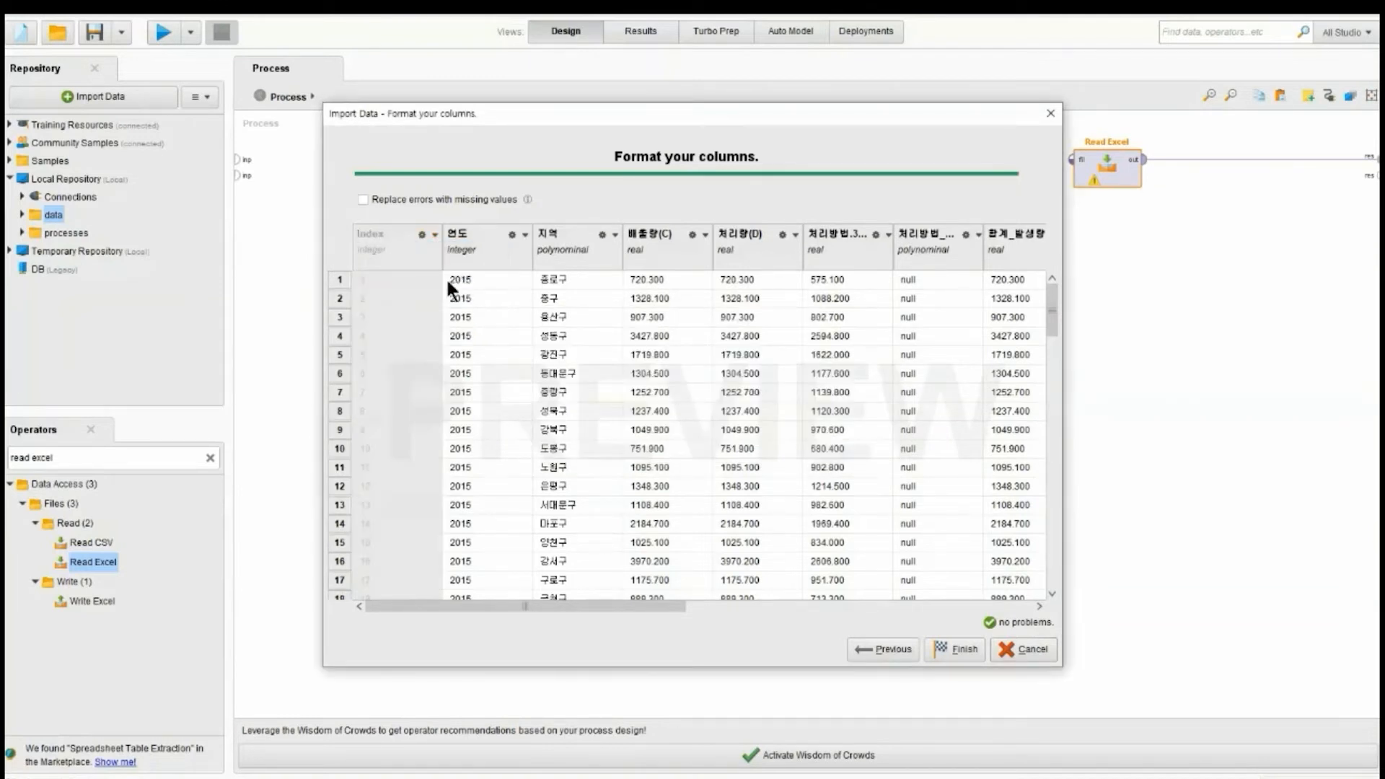
left_click(435, 234)
left_click(447, 312)
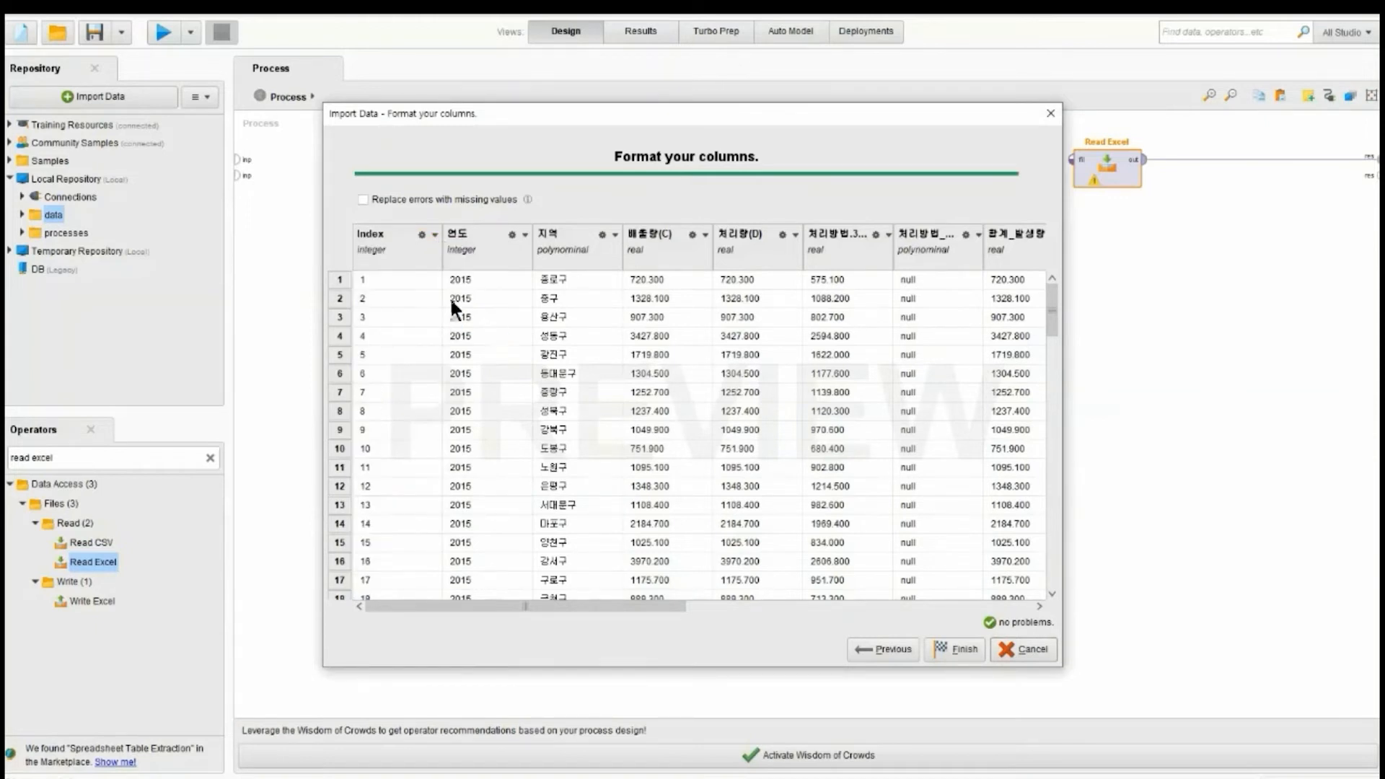
Try replacing errors with missing values while checking the preview, and turn the option back off
left_click(431, 201)
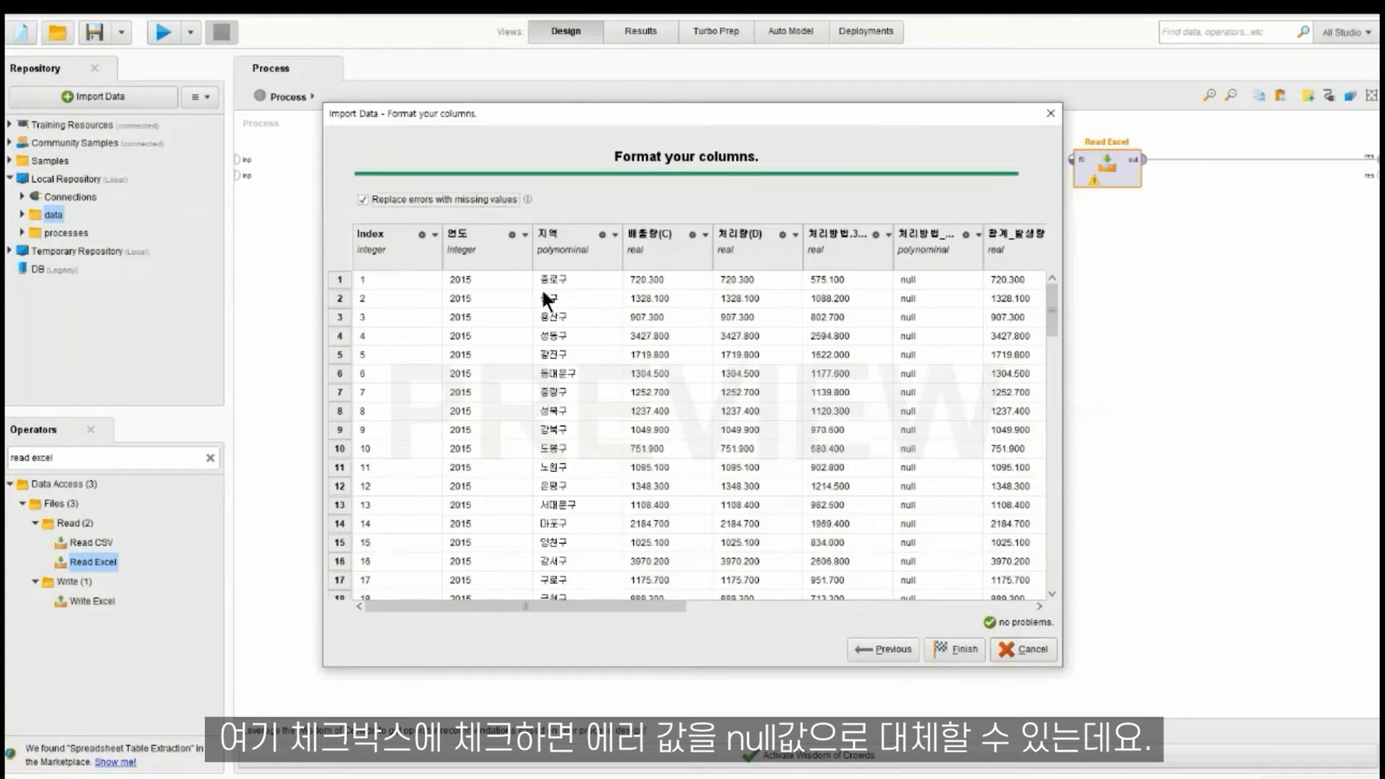
scroll(644, 370, "down", 2)
scroll(600, 395, "up", 2)
left_click(457, 204)
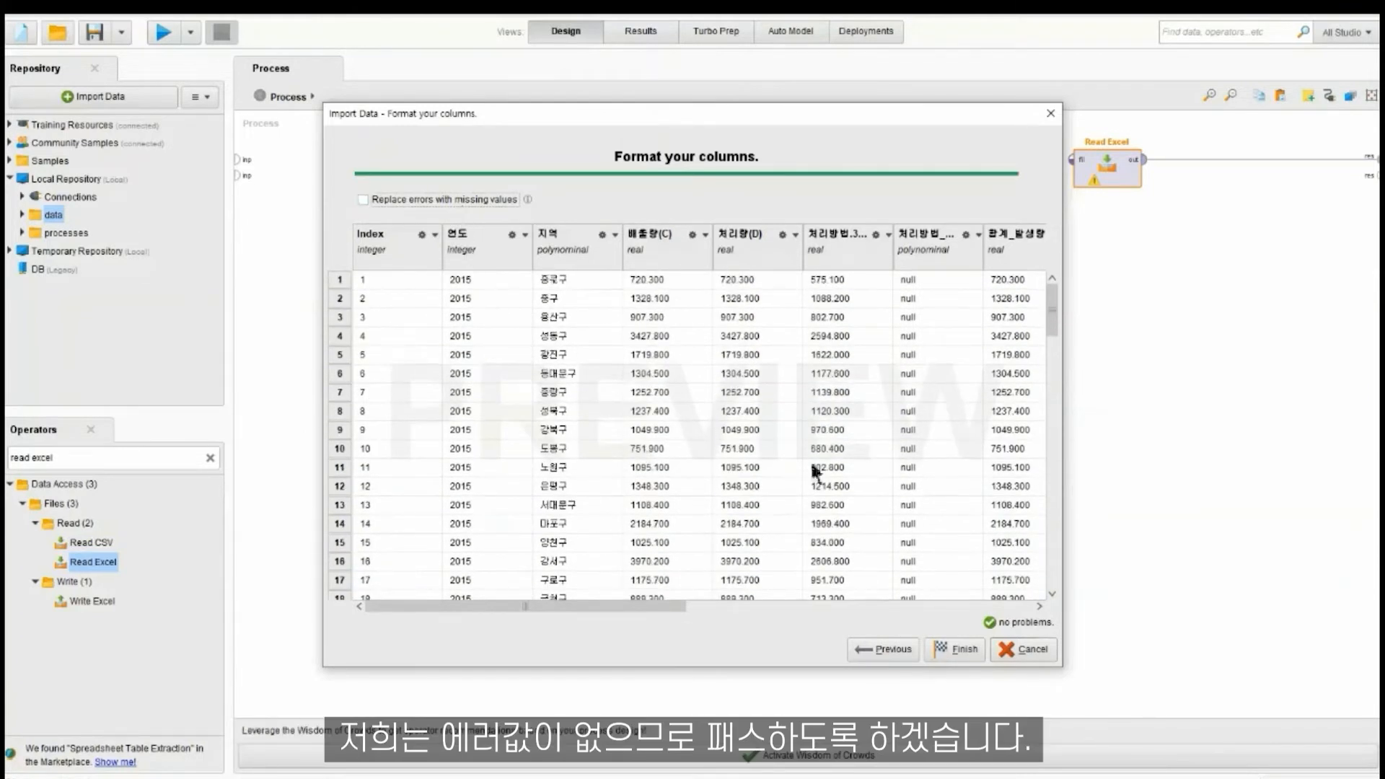
Finish the Read Excel import and run the process with the operator moved nearer the middle of the canvas
left_click(955, 647)
left_click_drag(1083, 181, 831, 182)
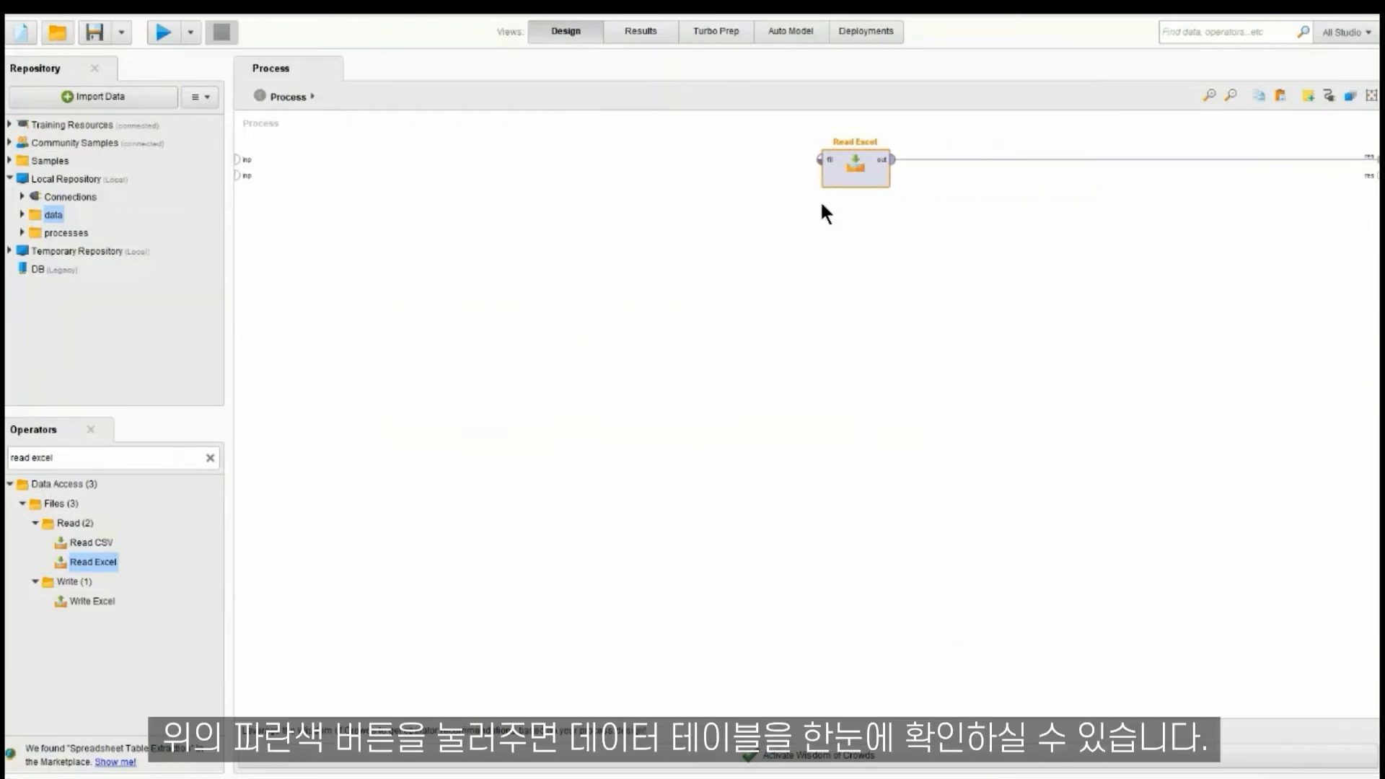
left_click(162, 33)
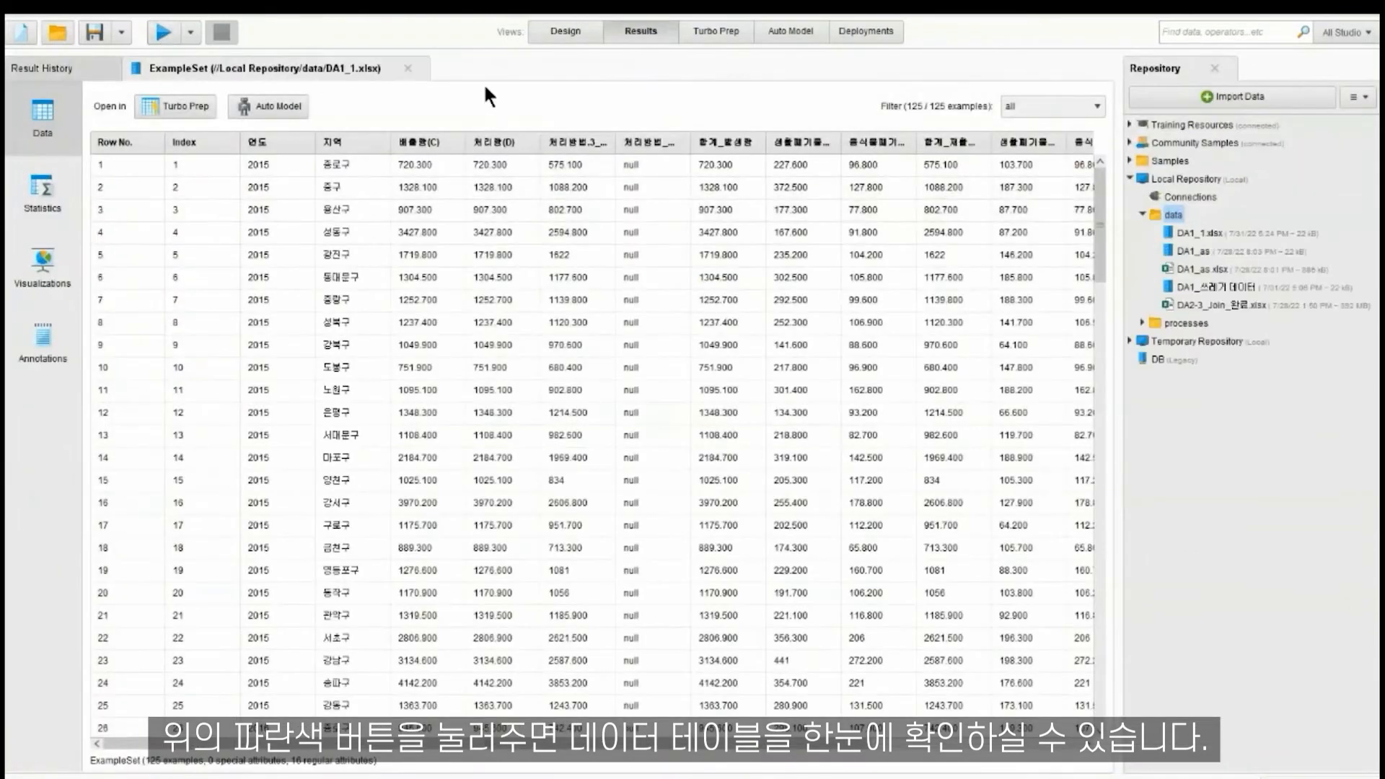
Switch to the Turbo Prep view and start importing a new data set
left_click(715, 32)
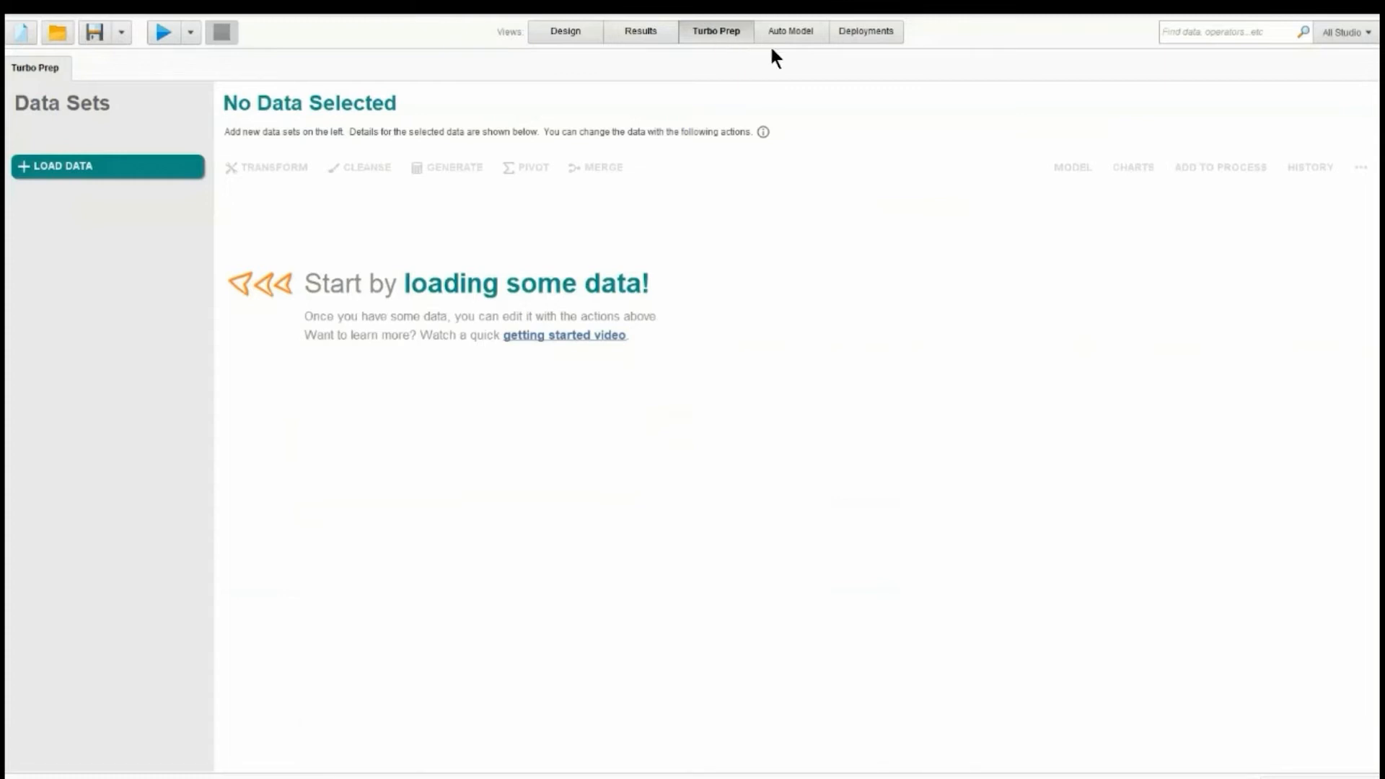
left_click(86, 167)
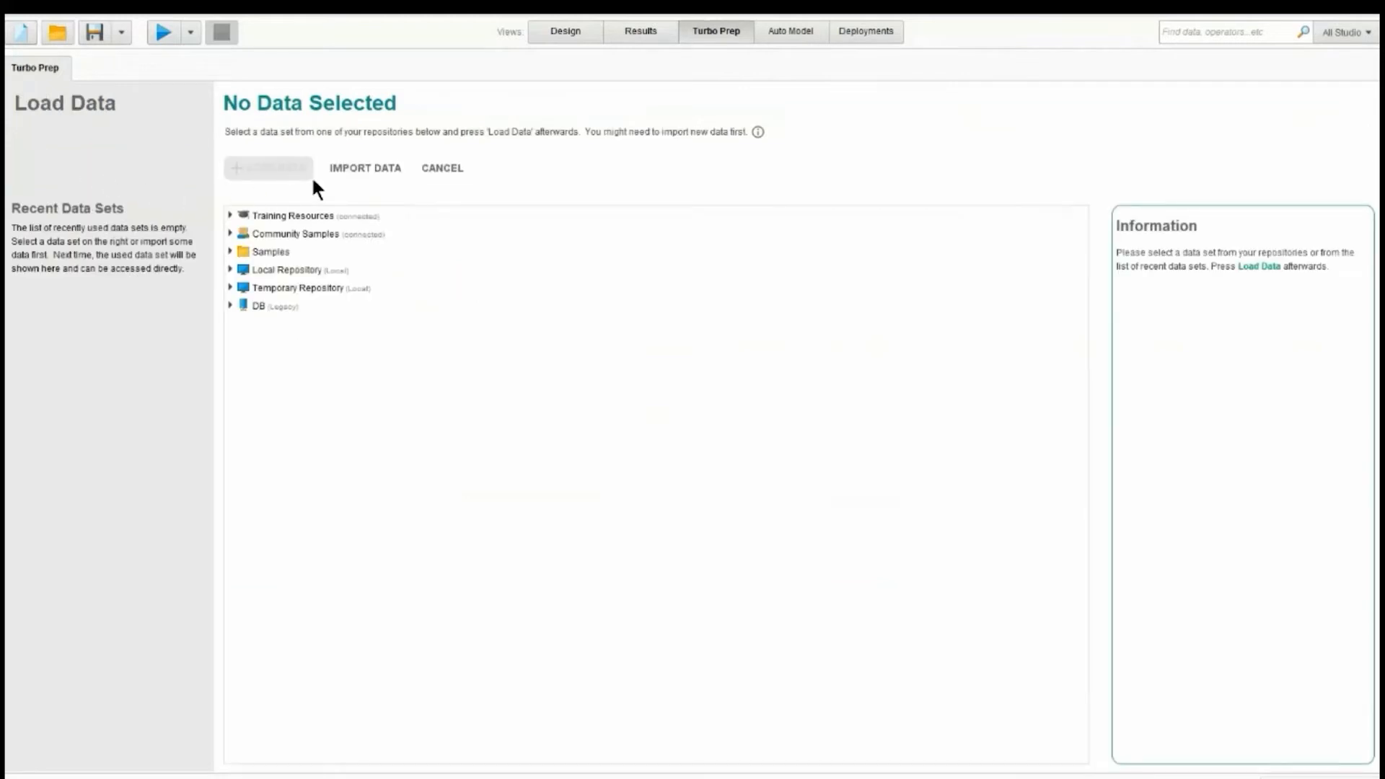
left_click(383, 169)
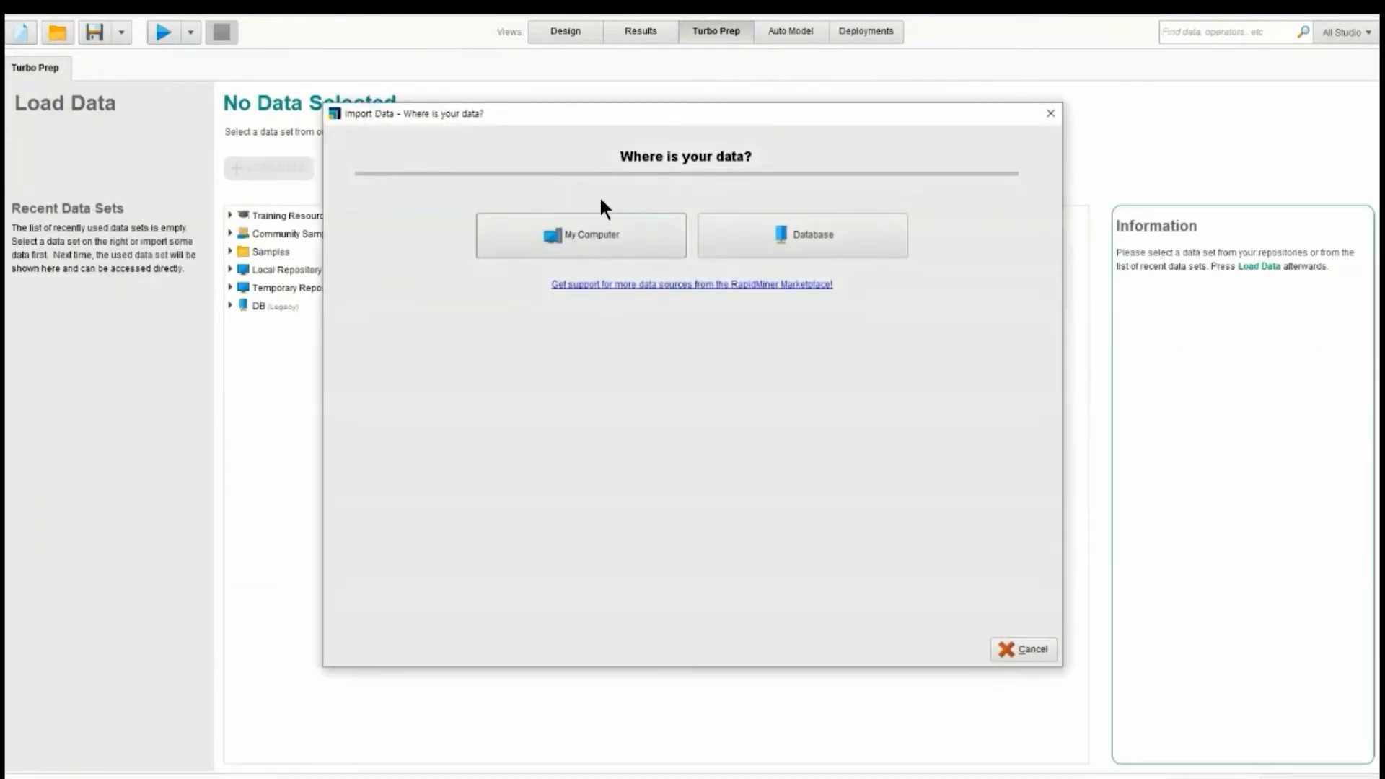
Browse the database connections of the Local and Temporary Repositories and return to the data source choice
left_click(832, 235)
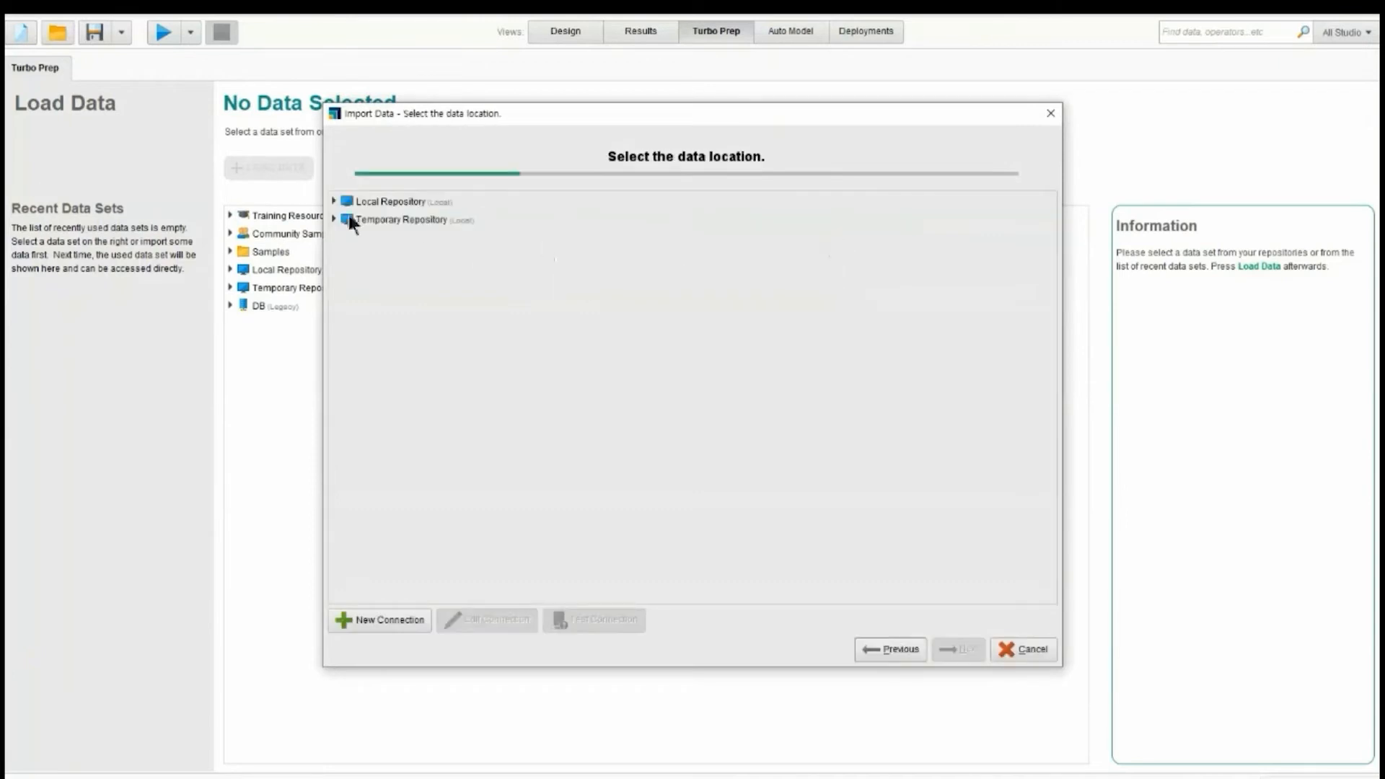
left_click(331, 199)
left_click(331, 199)
left_click(357, 218)
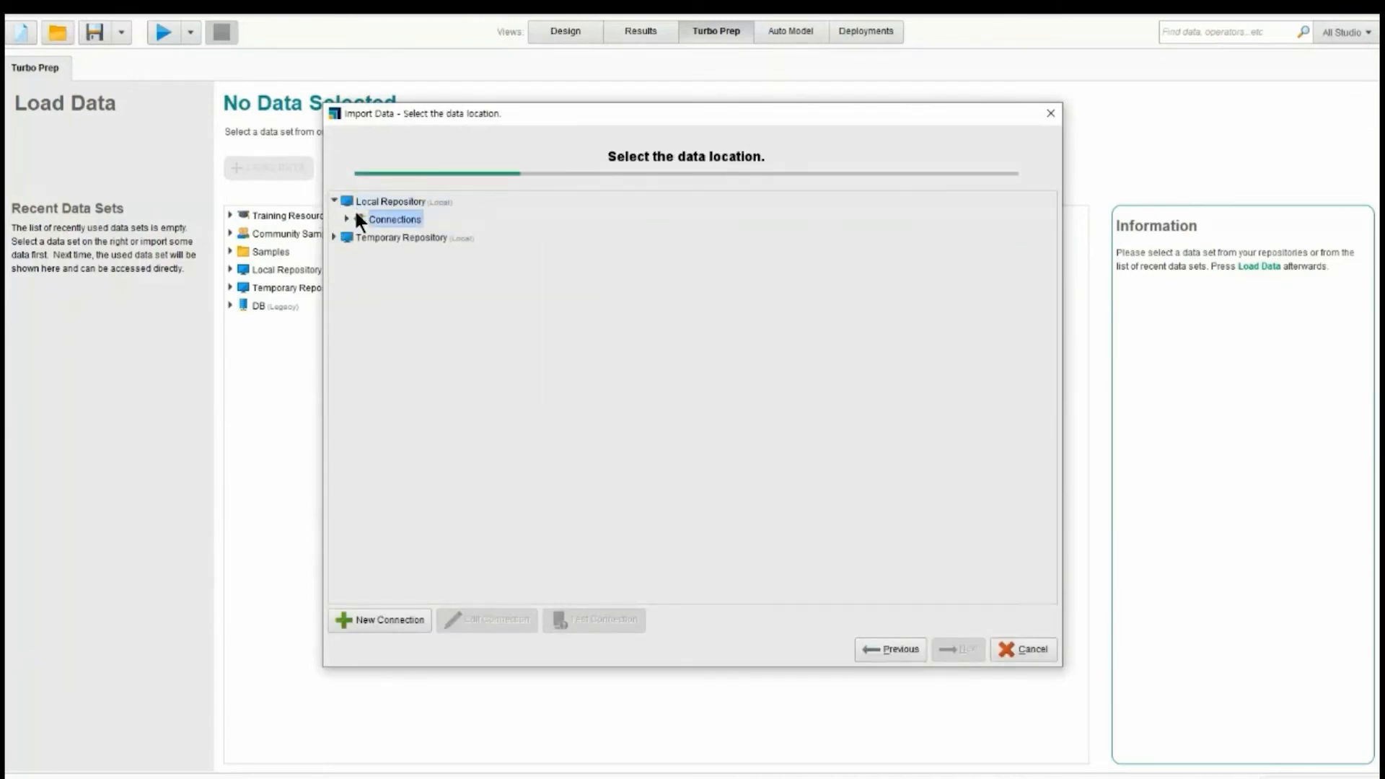
left_click(338, 202)
left_click(337, 201)
left_click(337, 202)
left_click(340, 219)
left_click(338, 218)
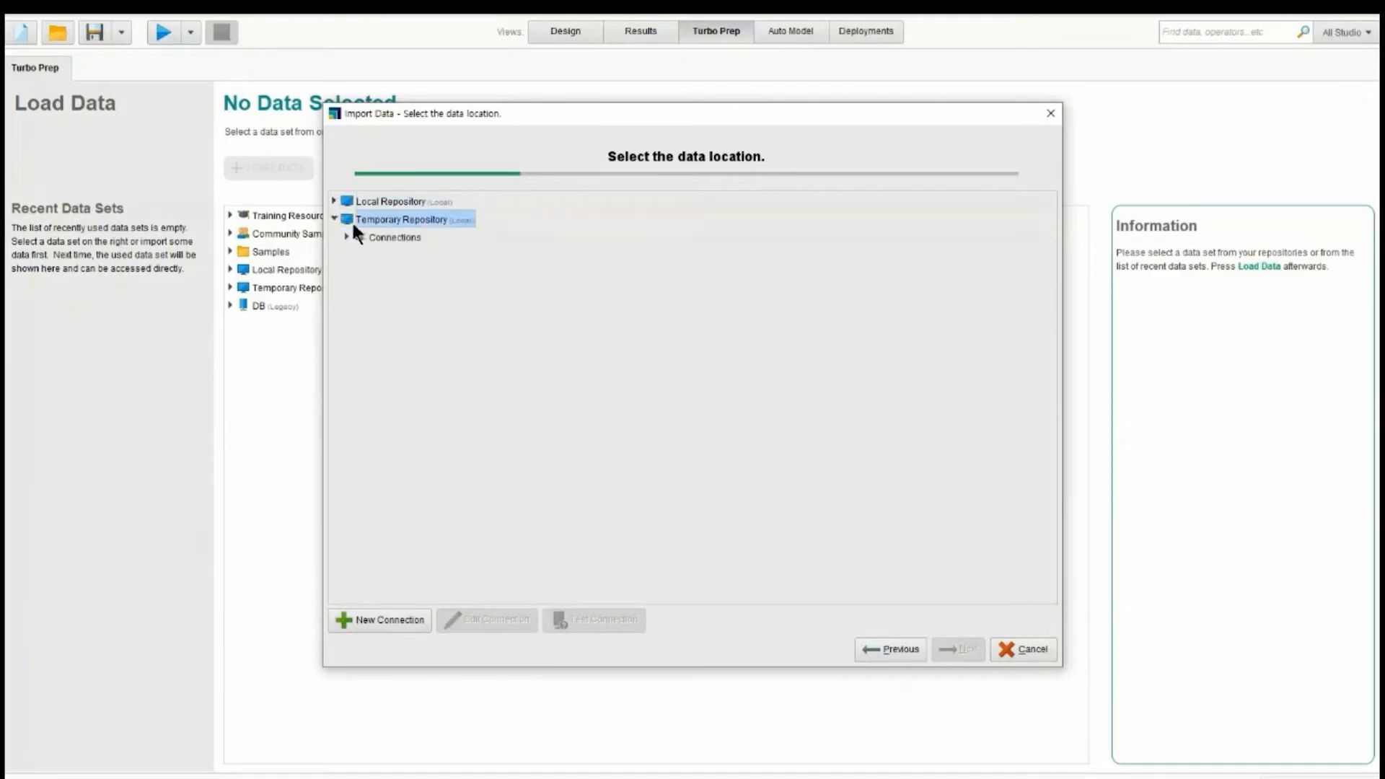
left_click(367, 236)
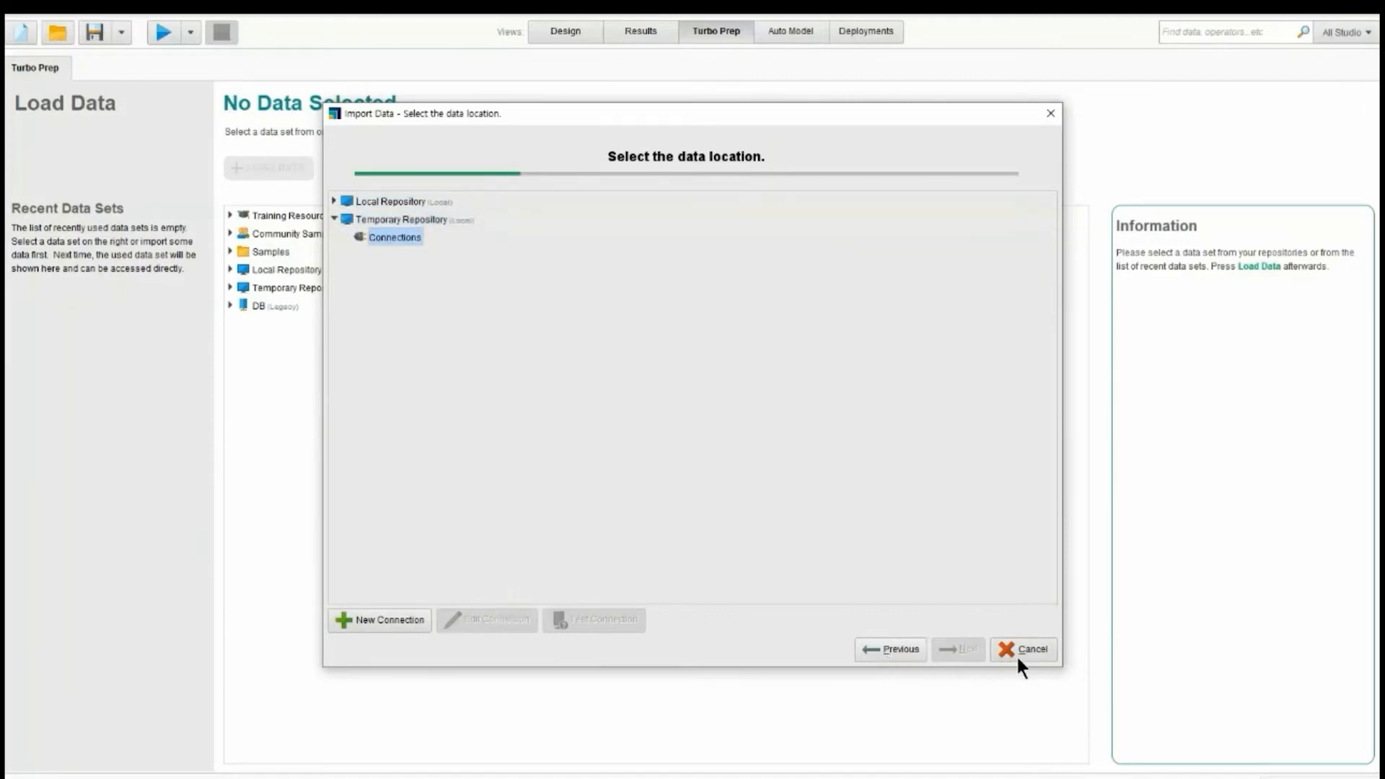
left_click(901, 652)
Import DA1_쓰레기 데이터.xlsx from the computer's RapidMiner Local Repository data folder, keeping the proposed cell range and column formats
left_click(645, 234)
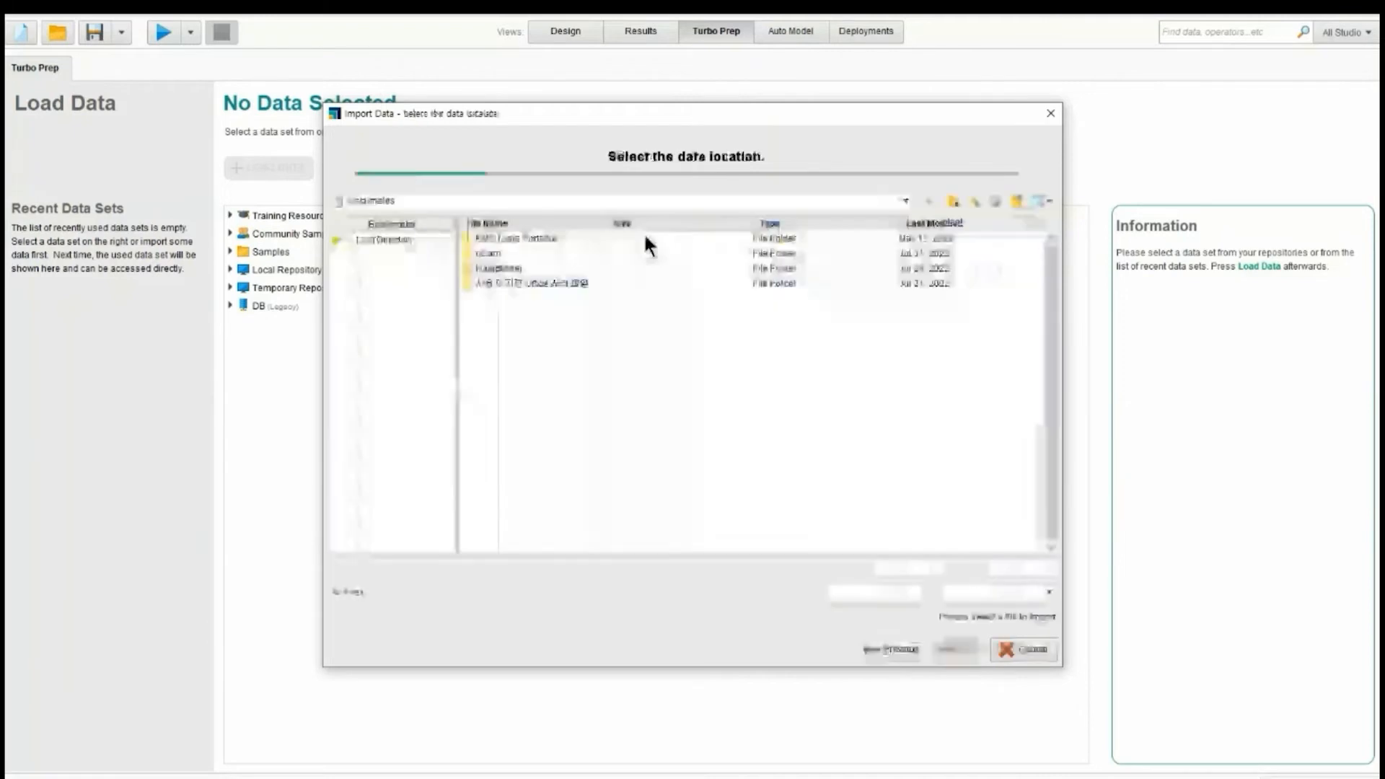
double_click(500, 267)
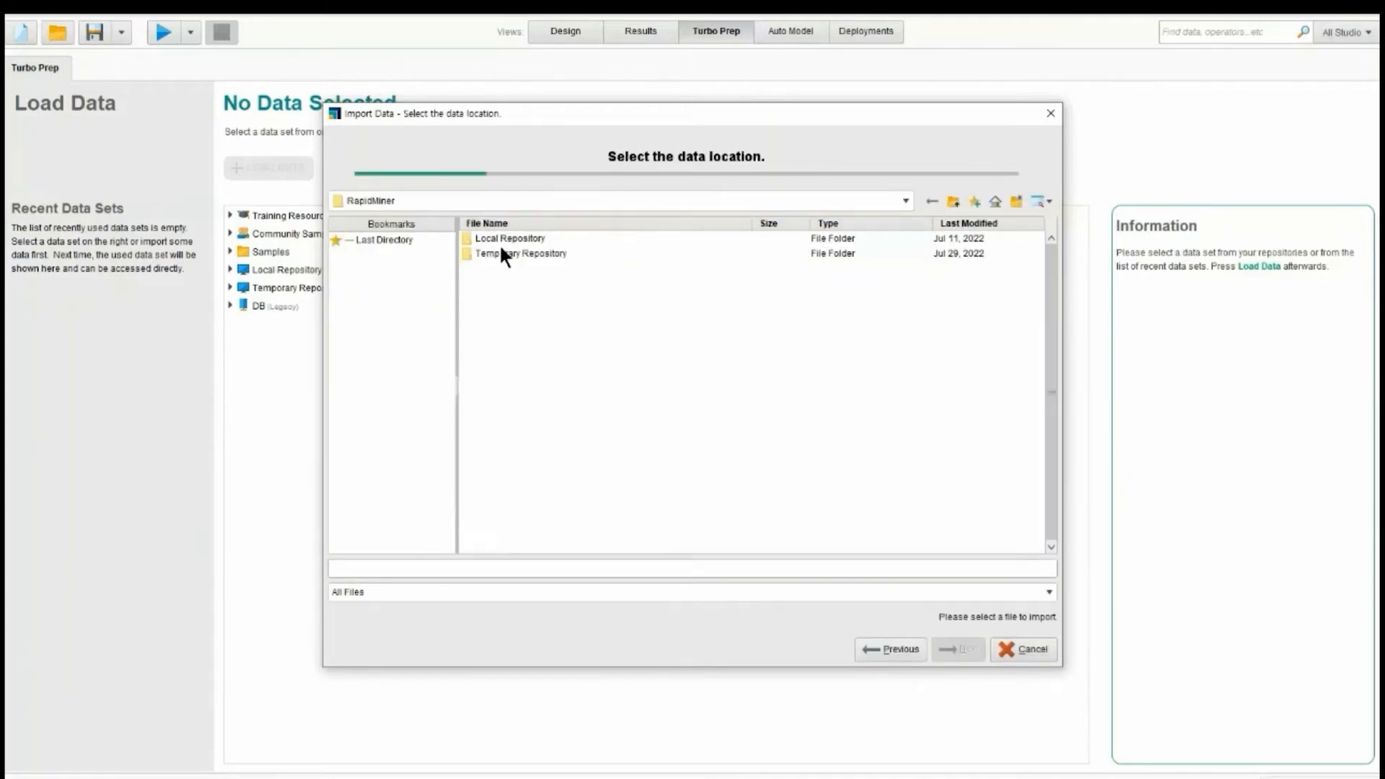
double_click(508, 239)
double_click(493, 253)
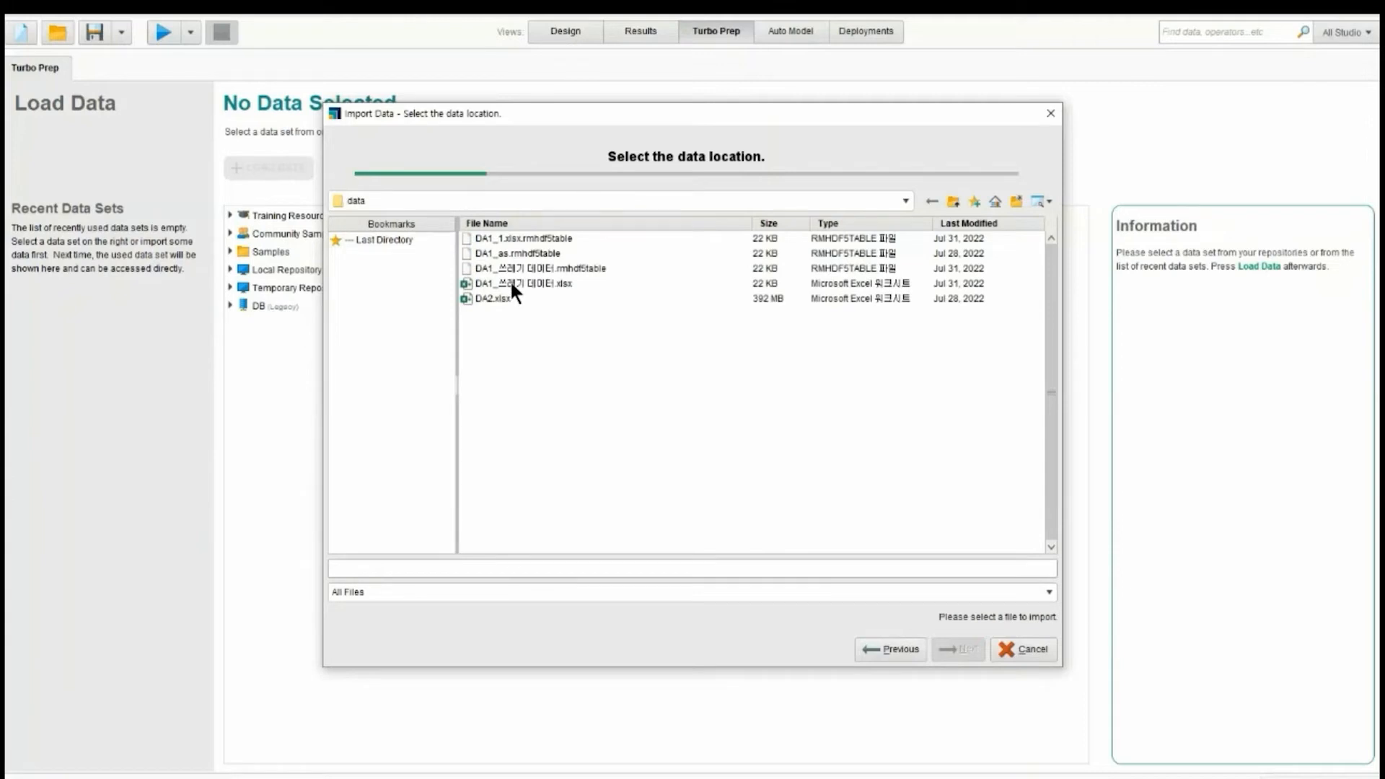
left_click(509, 283)
left_click(539, 238)
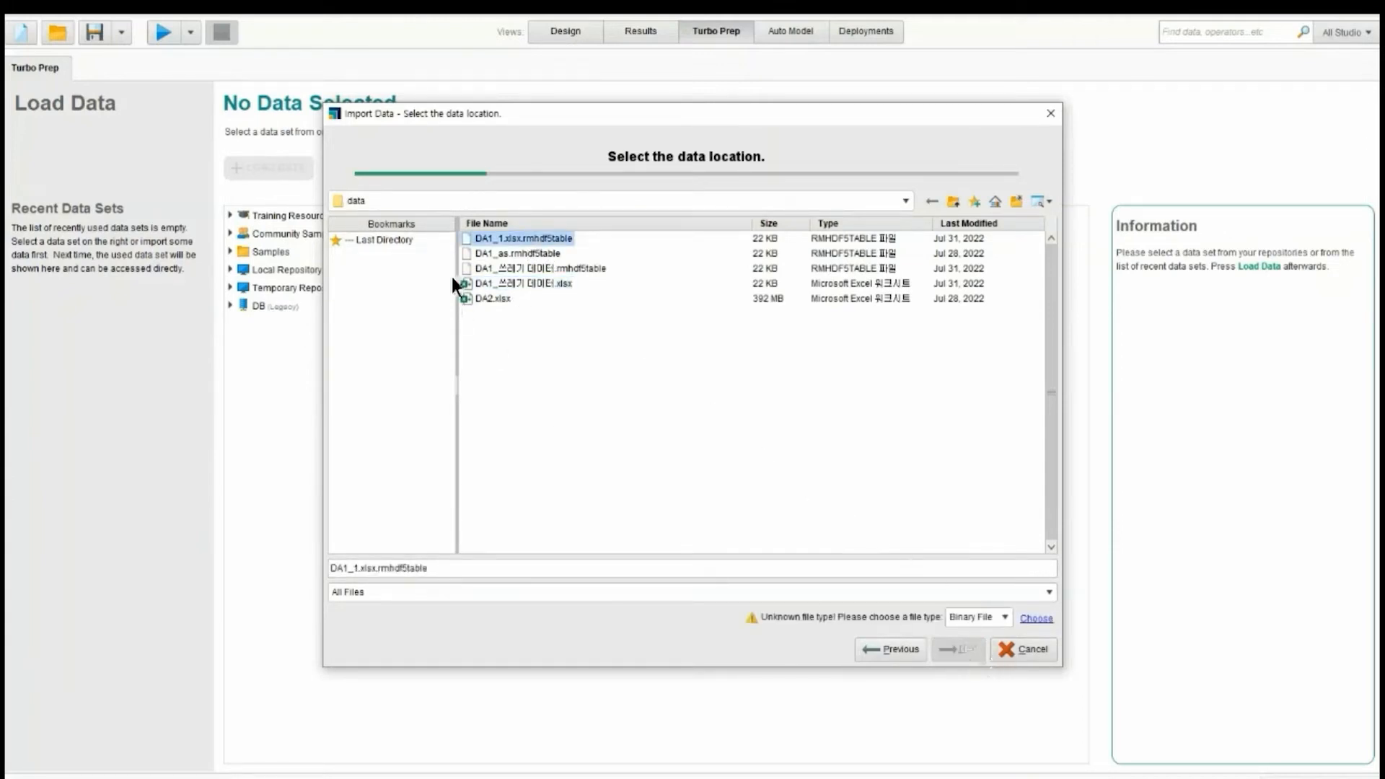
left_click(507, 285)
left_click(967, 648)
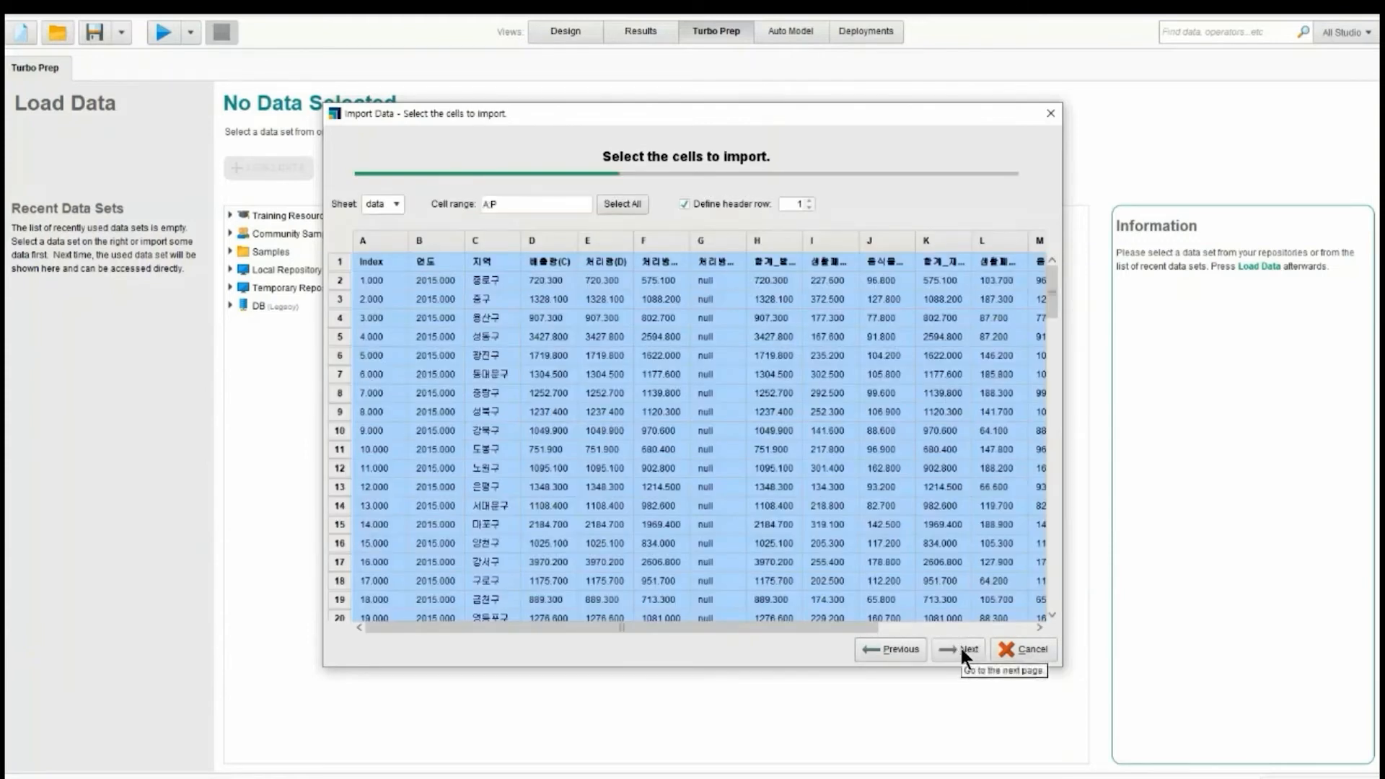
left_click(961, 649)
left_click(962, 653)
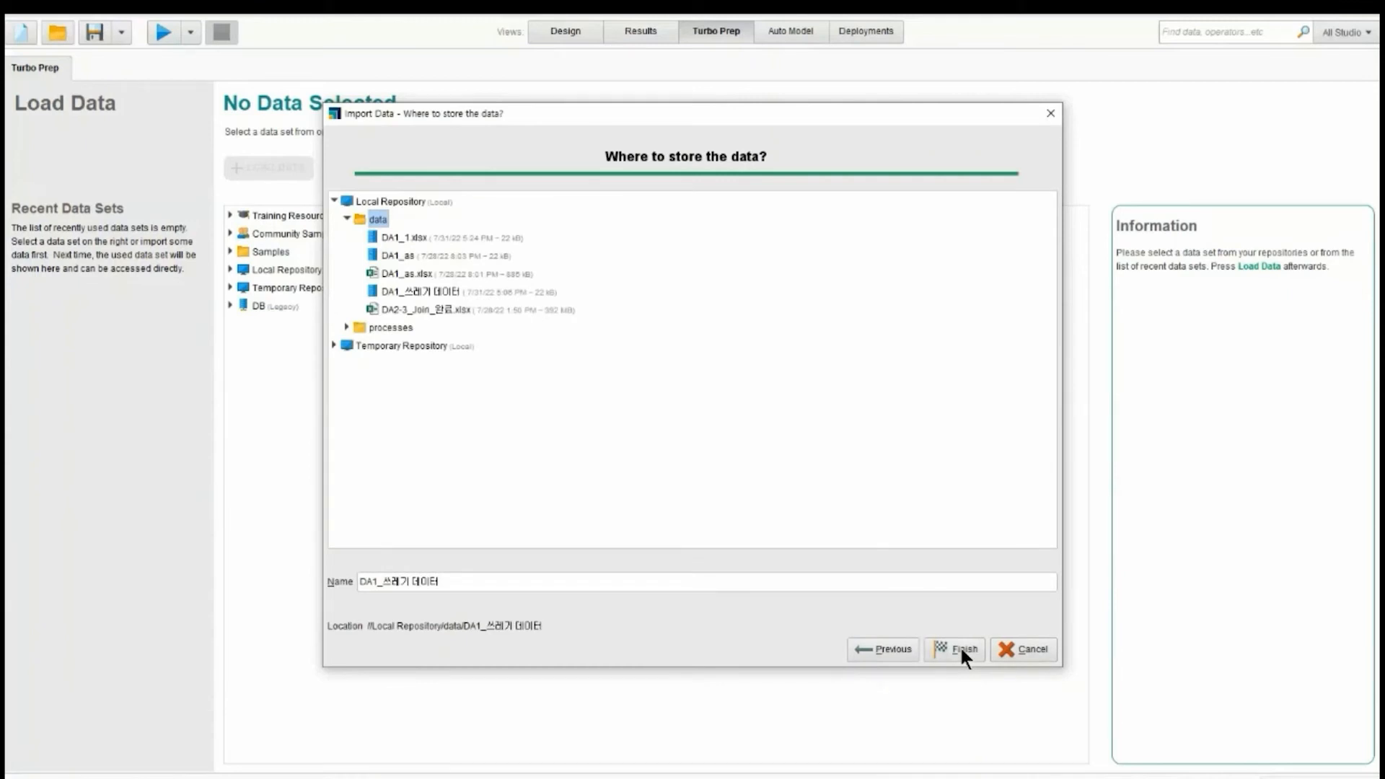
Store the imported data in the Local Repository's data folder as DA1_1_1쓰레기 데이터 instead of overwriting the existing data set
left_click(963, 651)
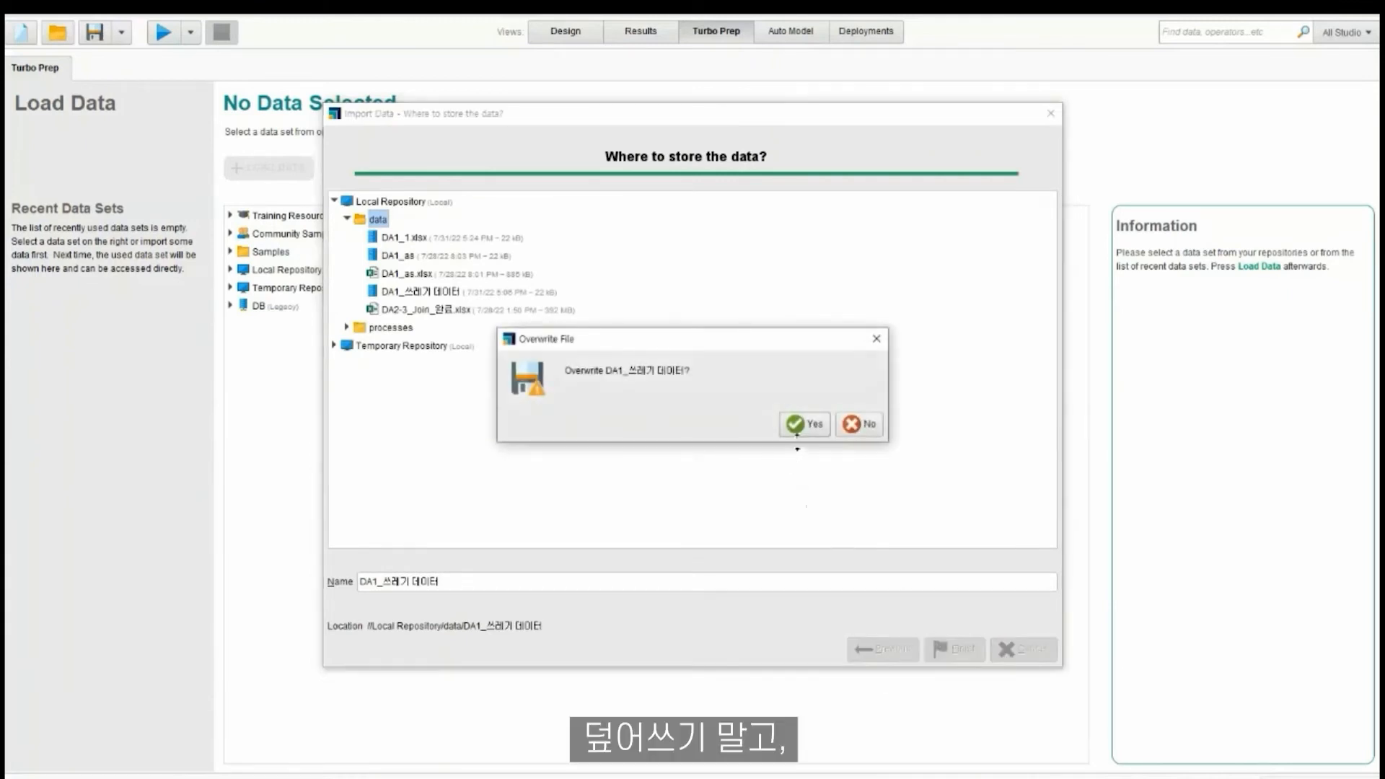
left_click(847, 422)
left_click(389, 583)
type("1_1")
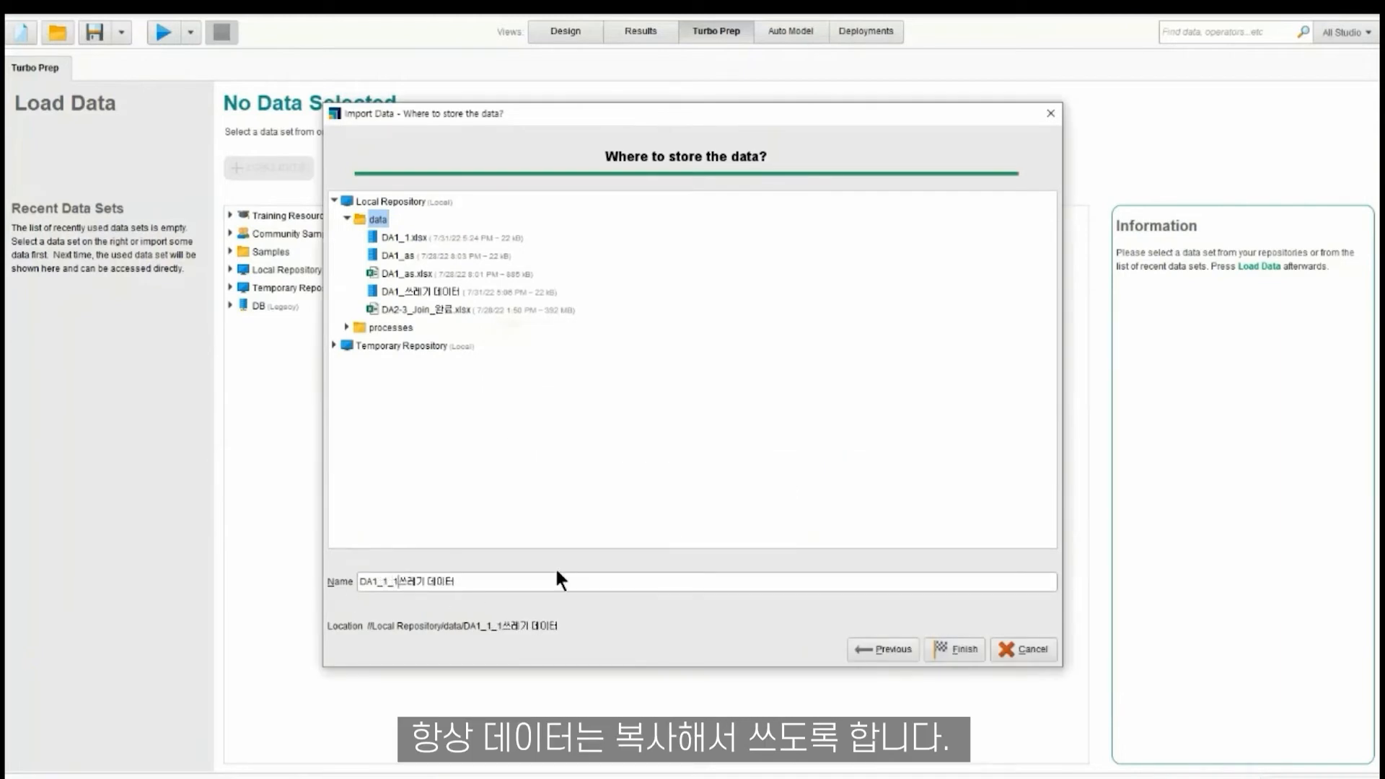
left_click(963, 648)
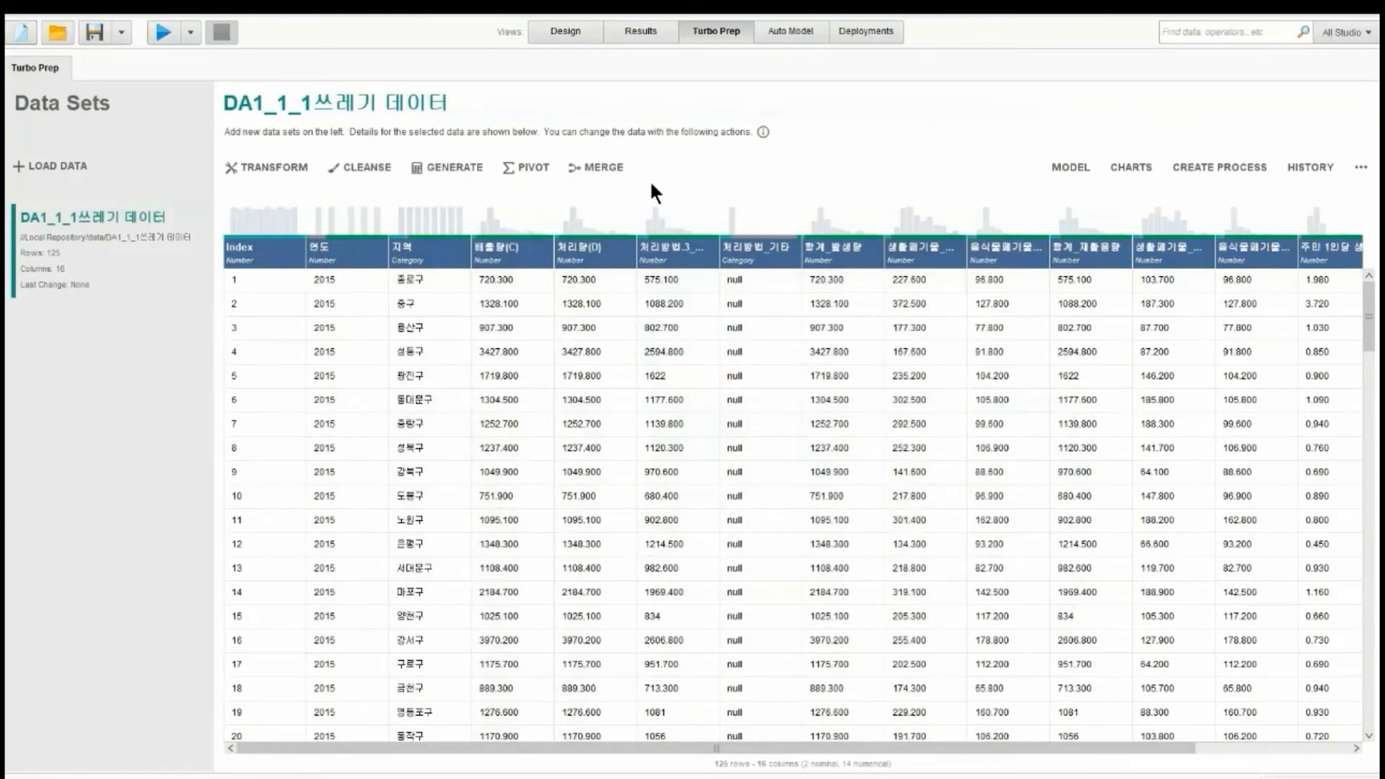
Start a pivot table from the DA1_1_1쓰레기 데이터 data set and group its rows by 지역
left_click(529, 171)
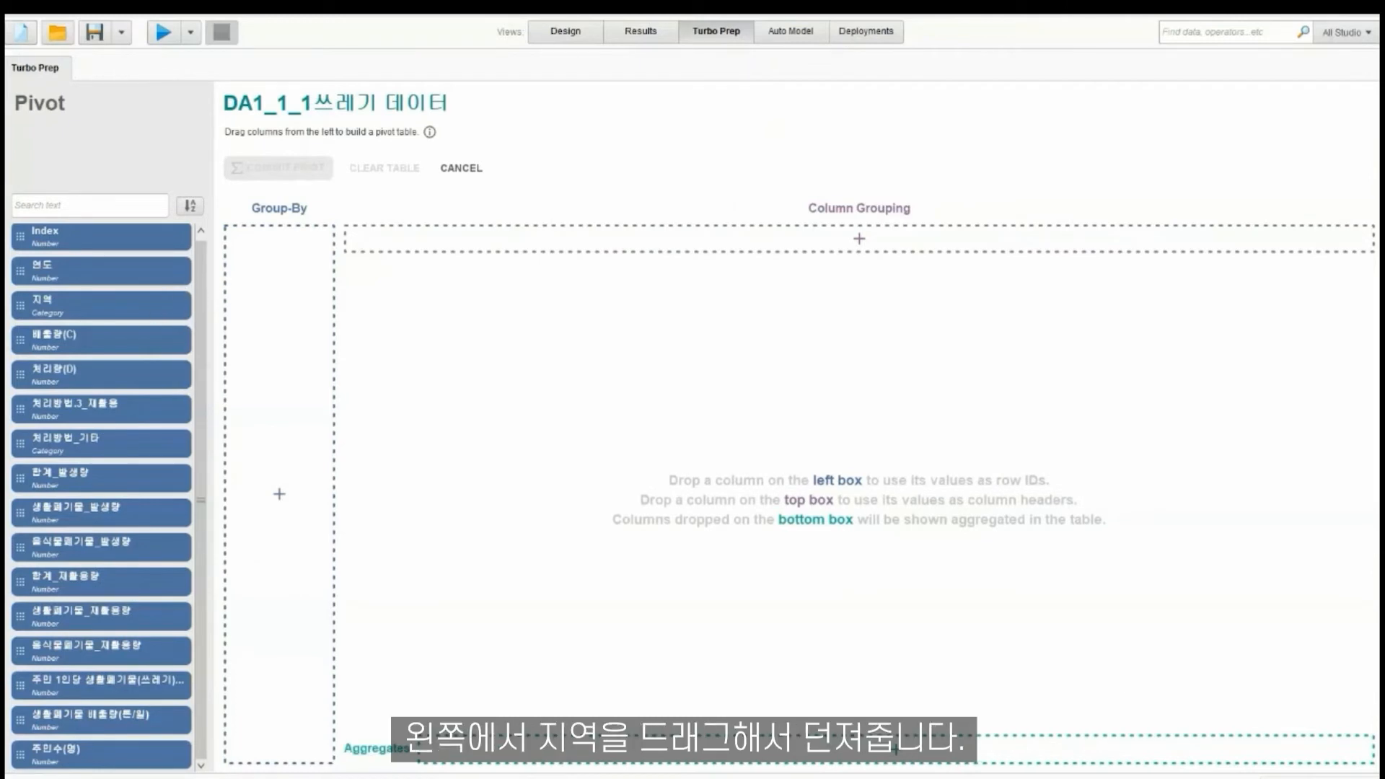
left_click_drag(87, 309, 278, 453)
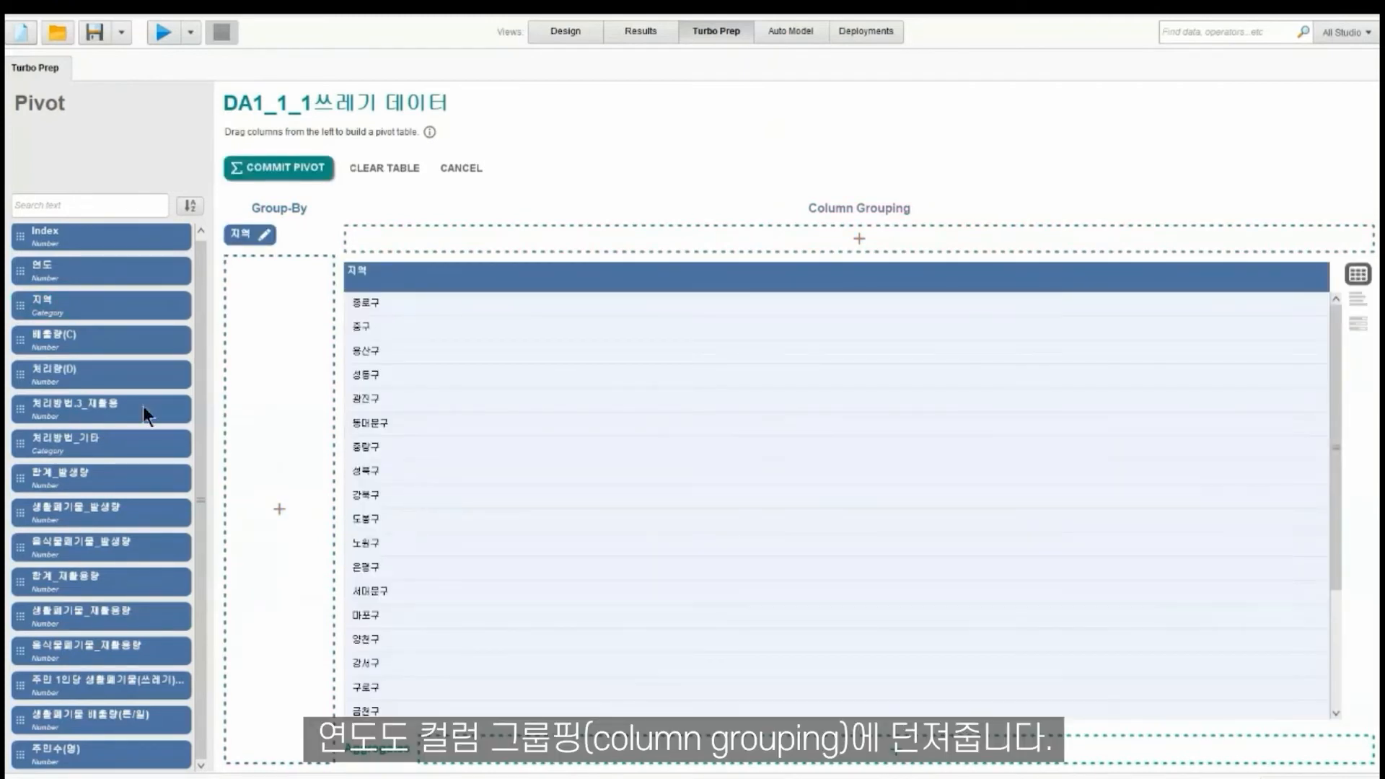
Use 연도 as the pivot's column grouping, add 합계_발생량 as the aggregate, and look through the resulting table
left_click_drag(88, 271, 468, 248)
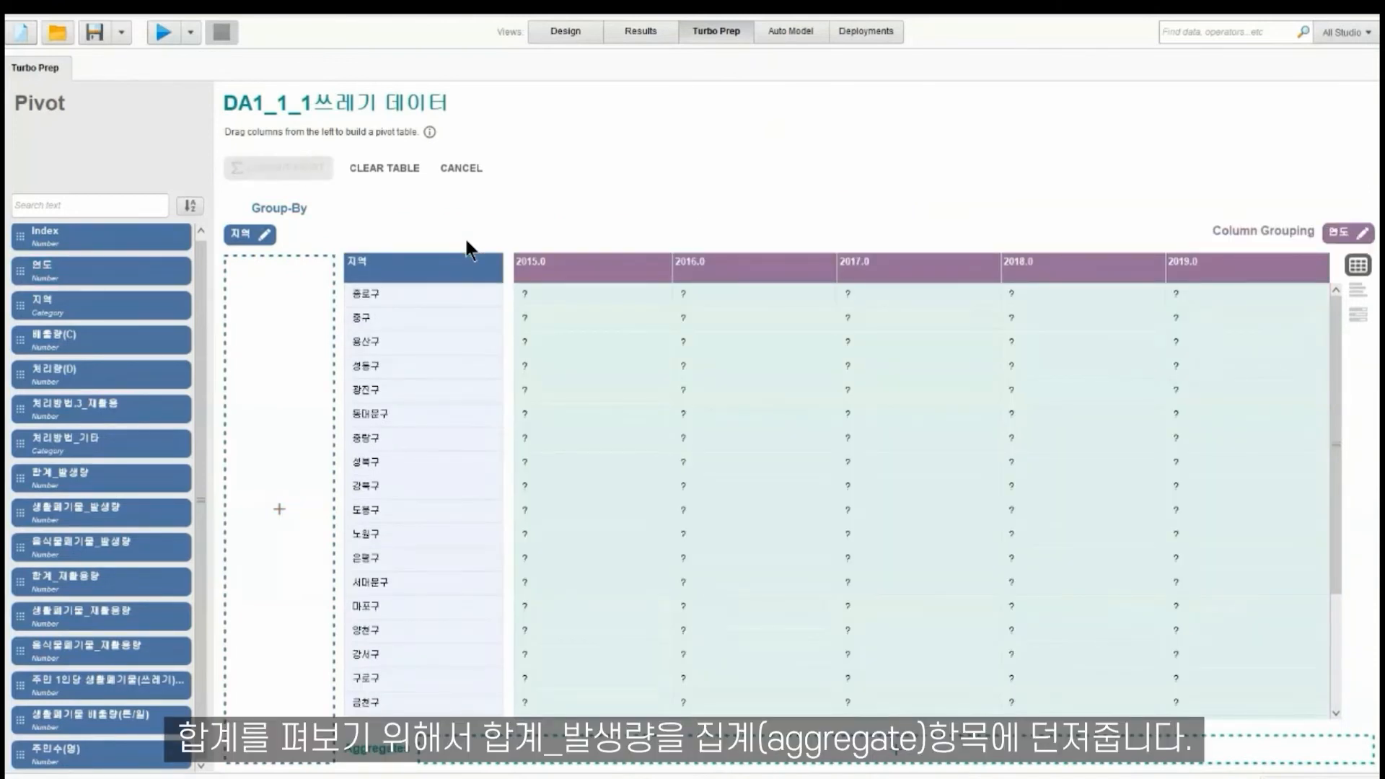
left_click_drag(99, 471, 487, 766)
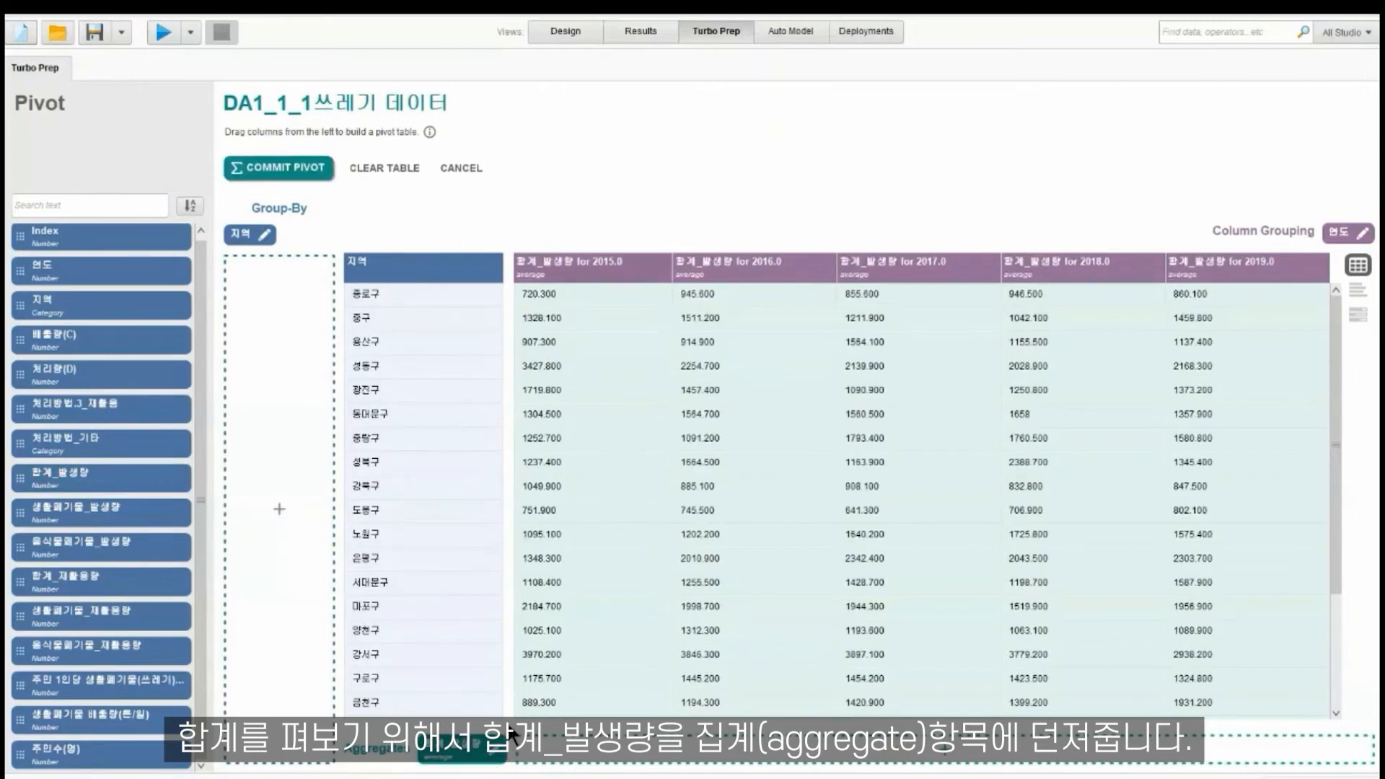
scroll(660, 470, "down", 1)
scroll(659, 476, "down", 1)
scroll(656, 483, "up", 2)
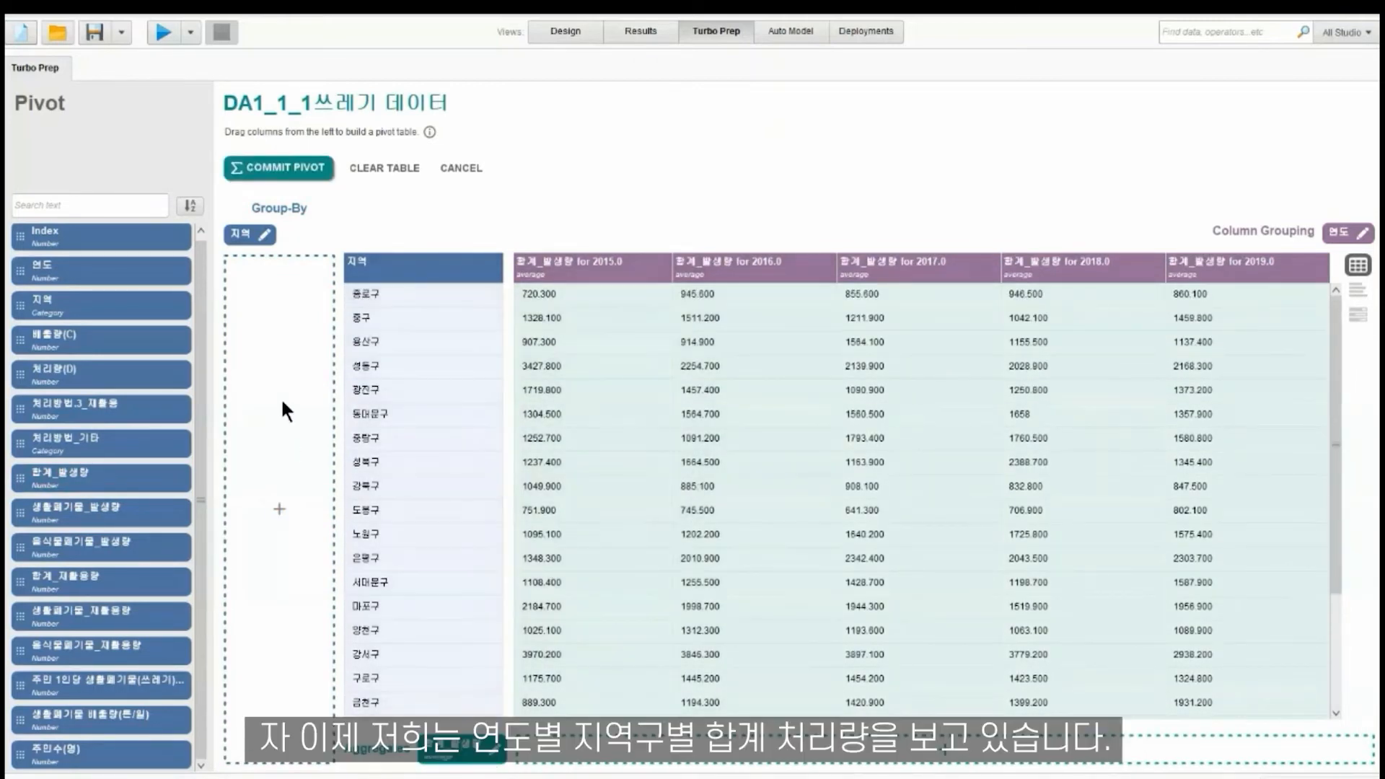
scroll(881, 585, "down", 5)
scroll(881, 590, "up", 5)
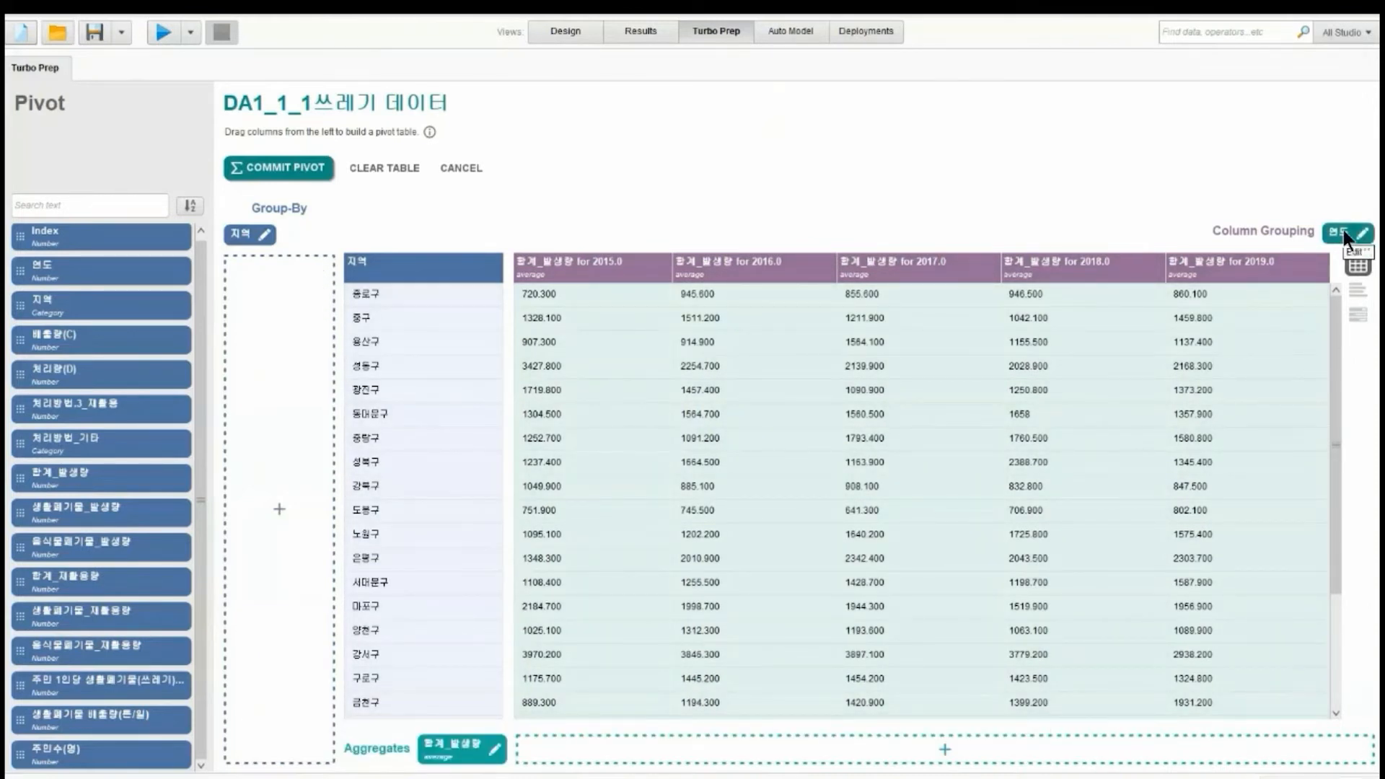
Try the ascending and descending orders on the 연도 column grouping and check the options of the aggregate and the 지역 grouping
left_click(473, 751)
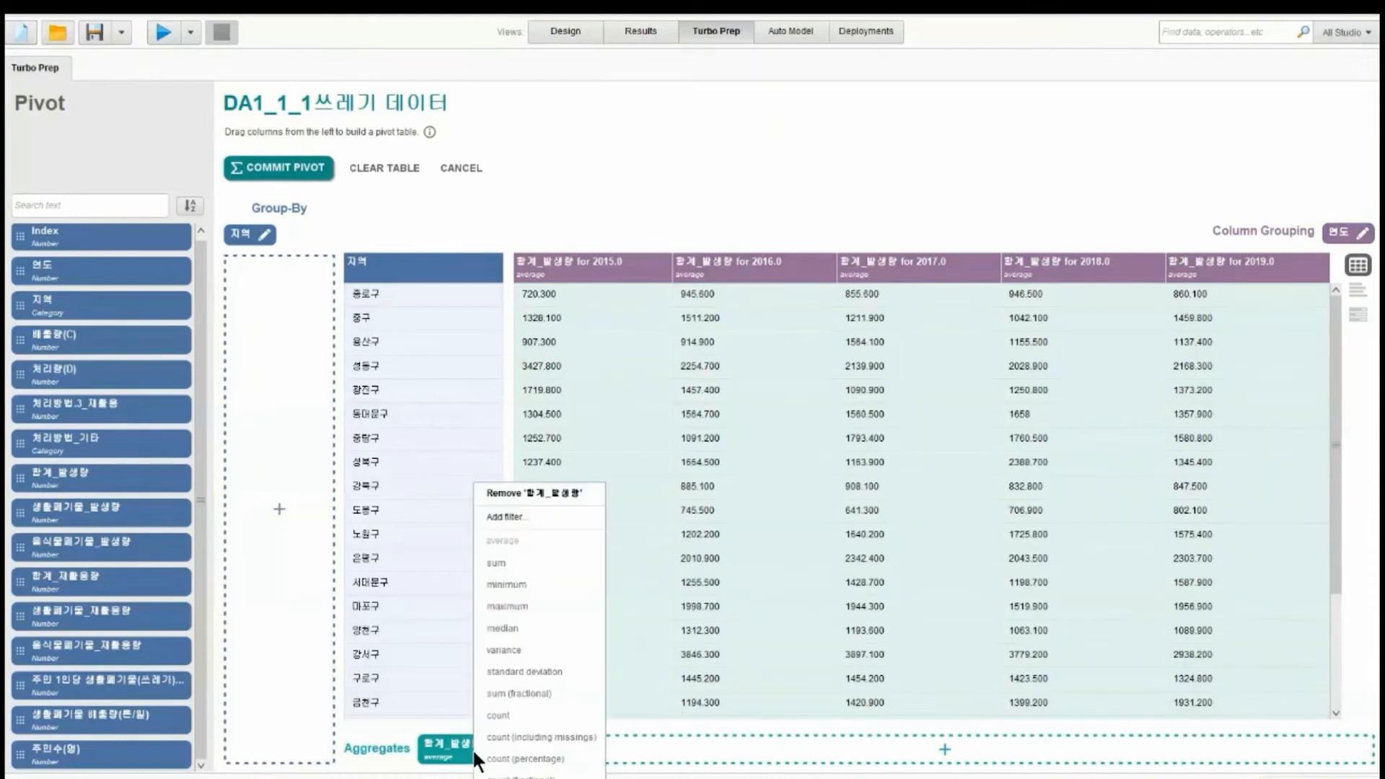
left_click(1327, 225)
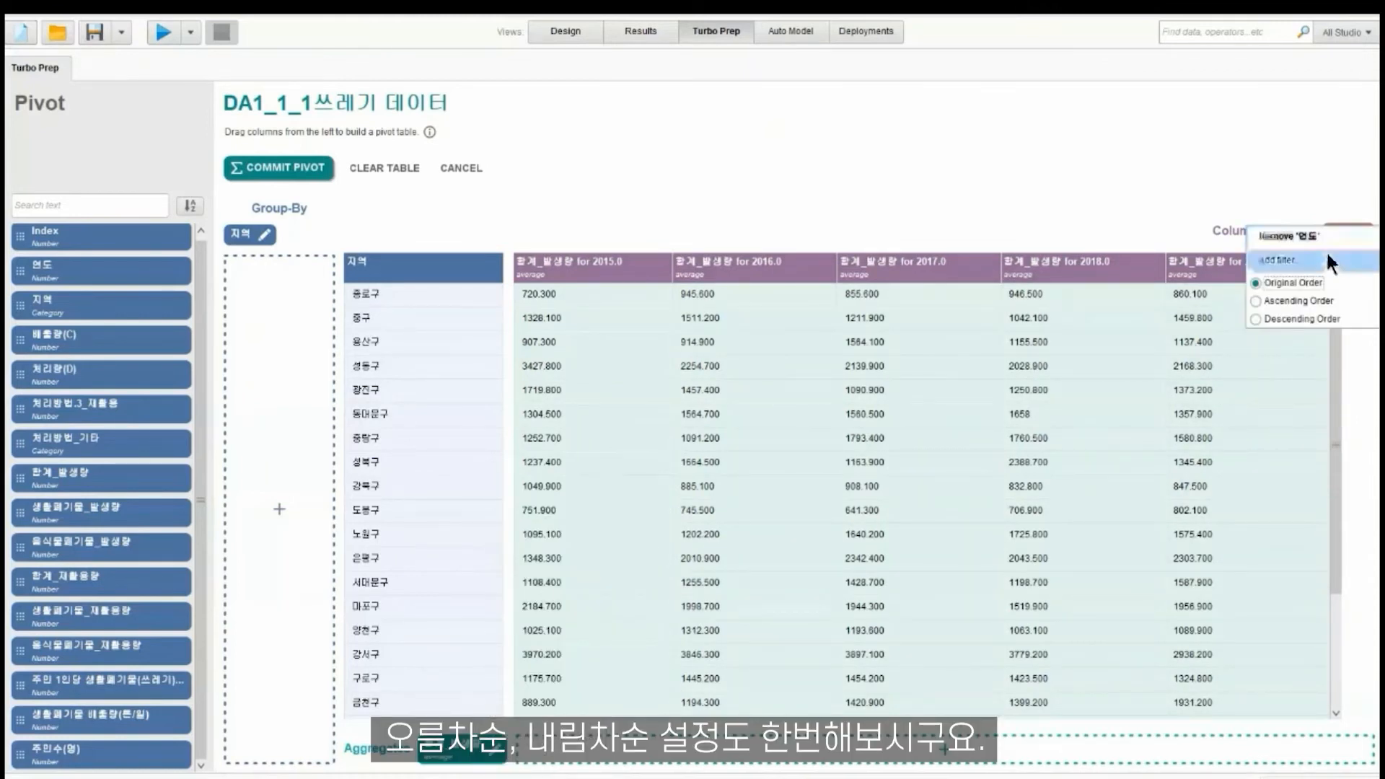
left_click(1345, 229)
left_click(1345, 230)
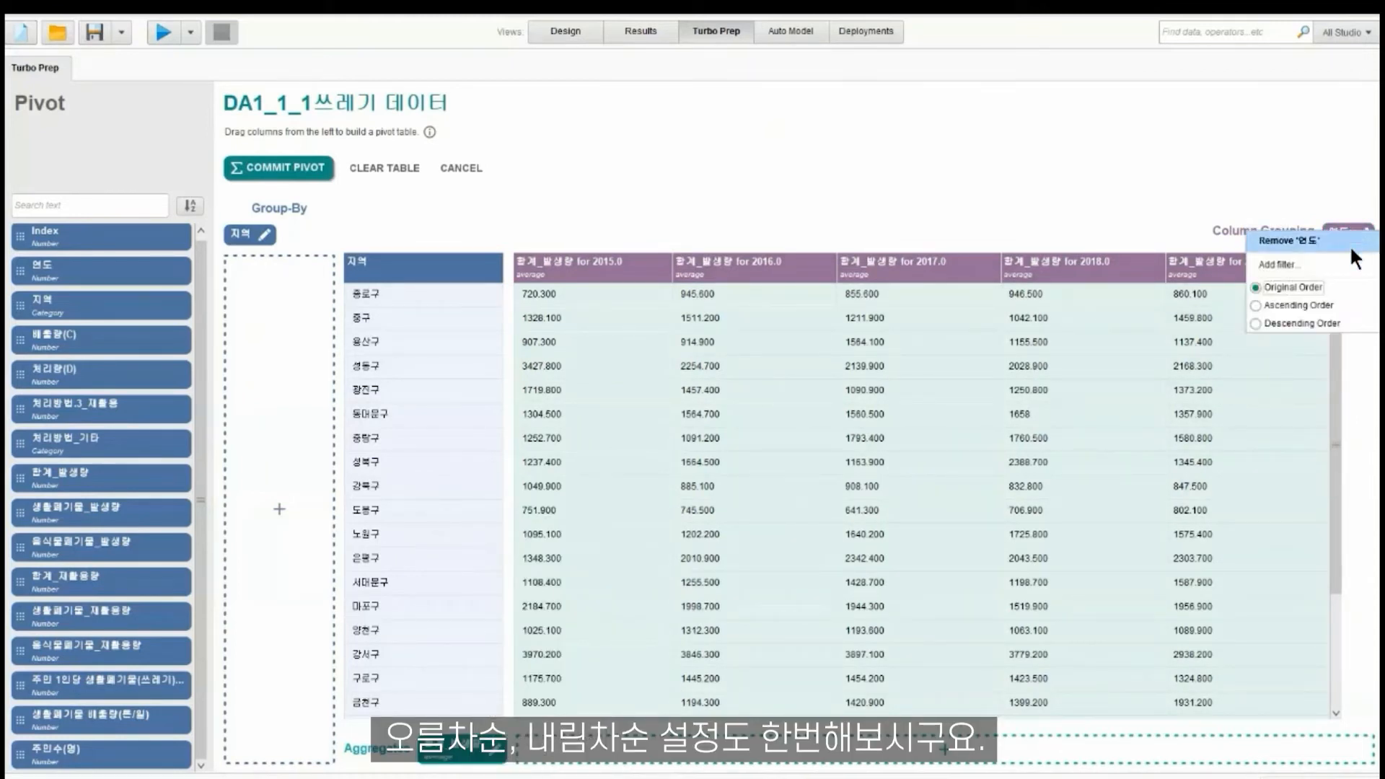
left_click(1328, 305)
left_click(1321, 323)
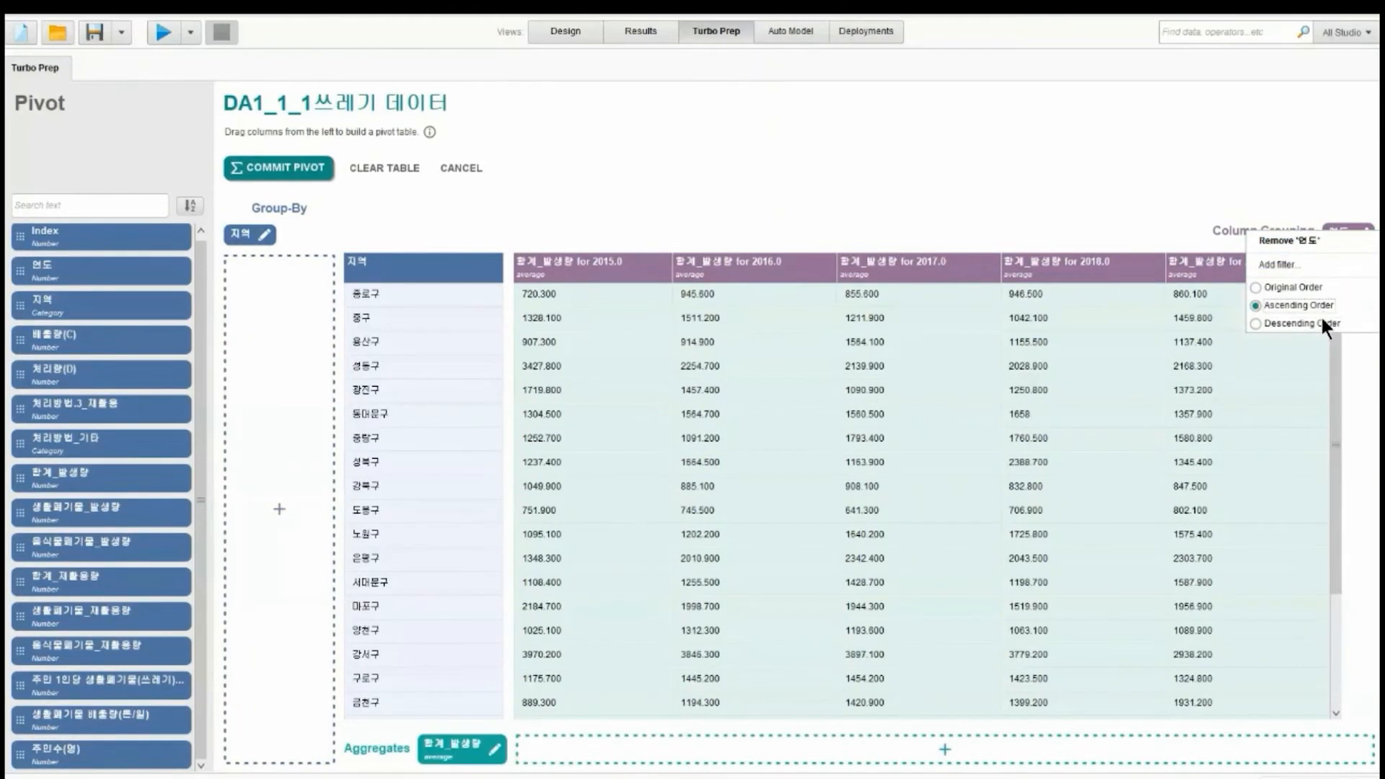
left_click(244, 237)
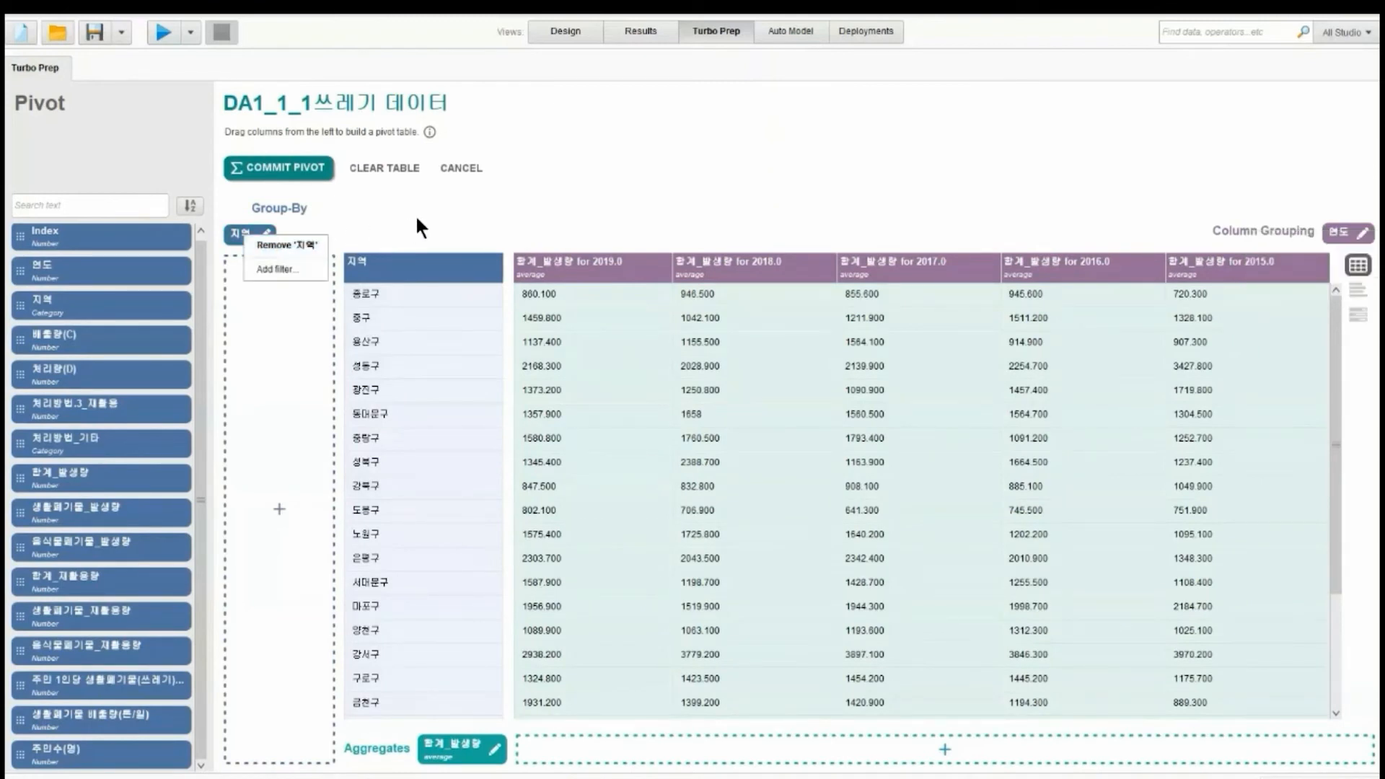
Remove 연도 from the column grouping and view the pivot as a bar chart before returning to the table display
left_click(1335, 230)
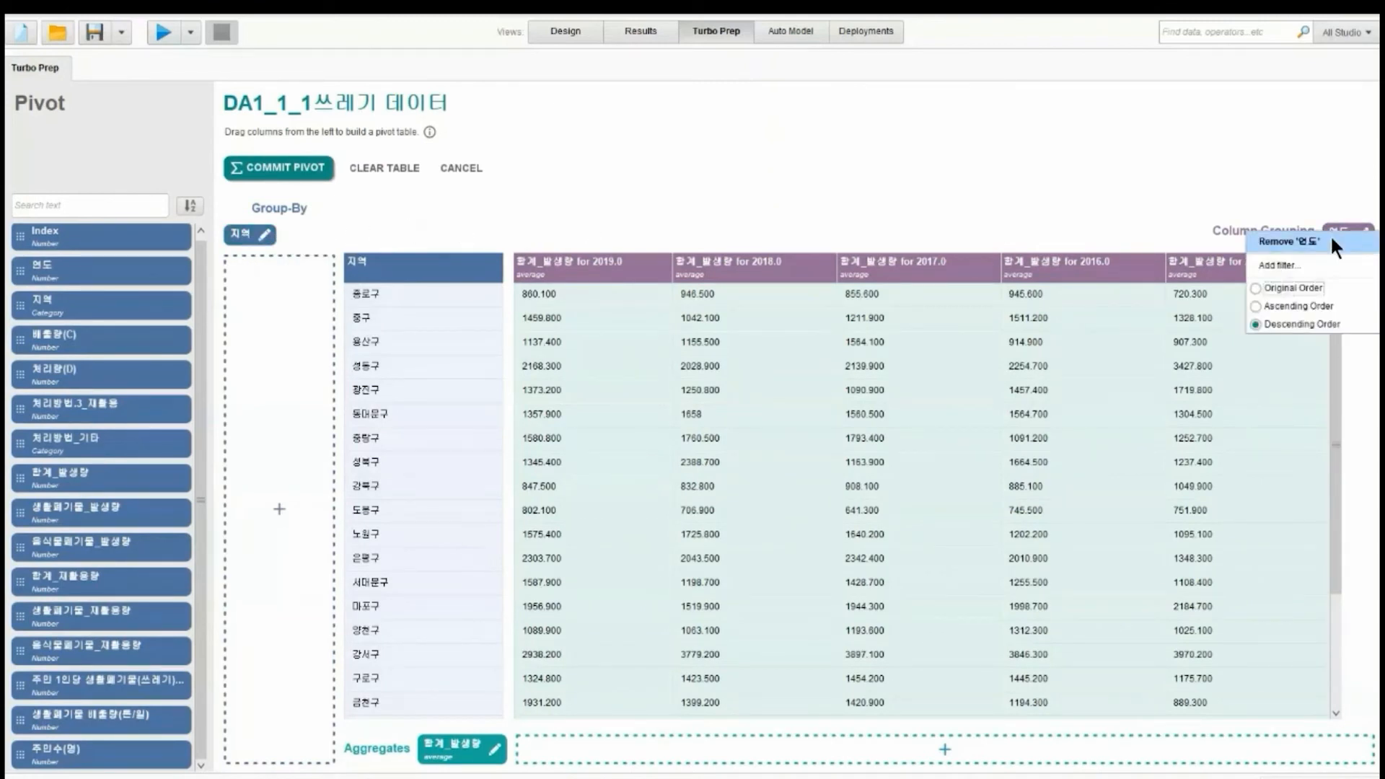
left_click(1290, 242)
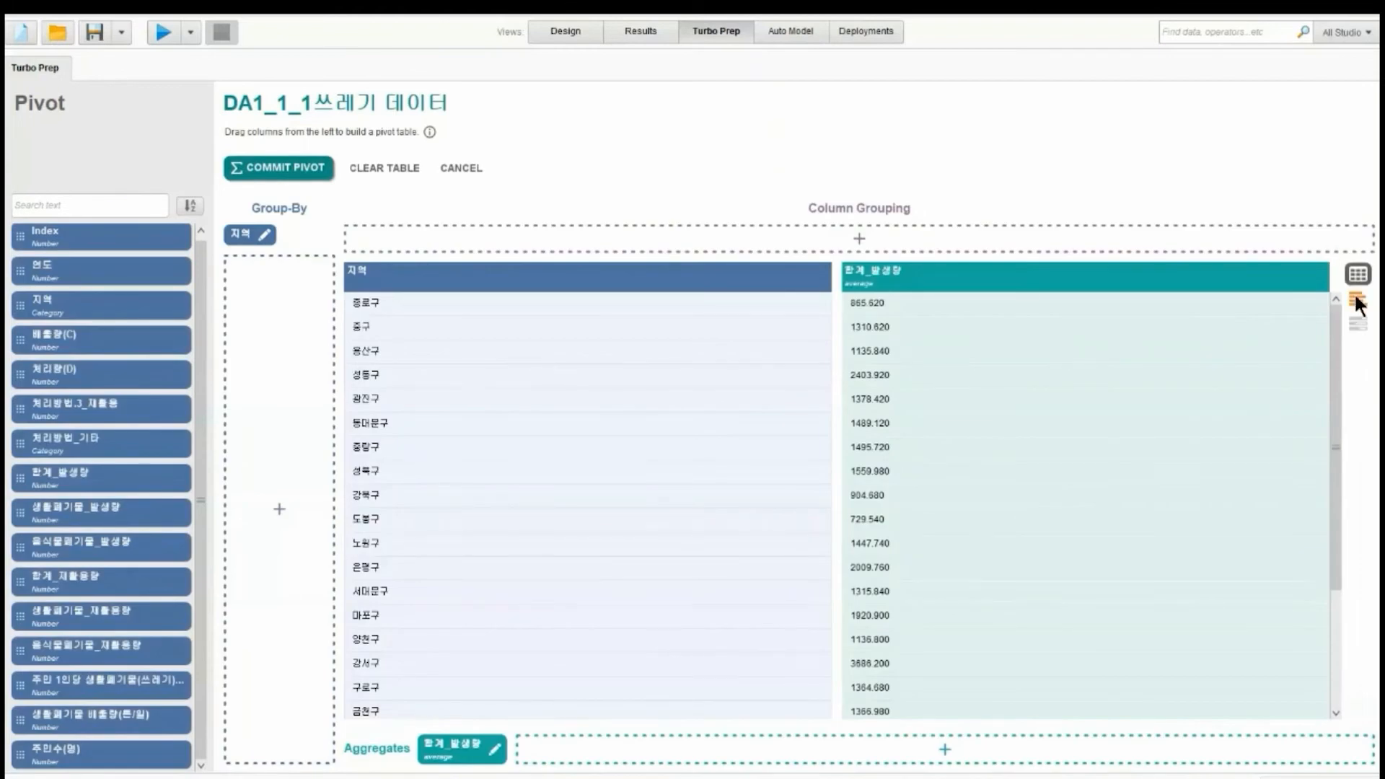
left_click(1356, 300)
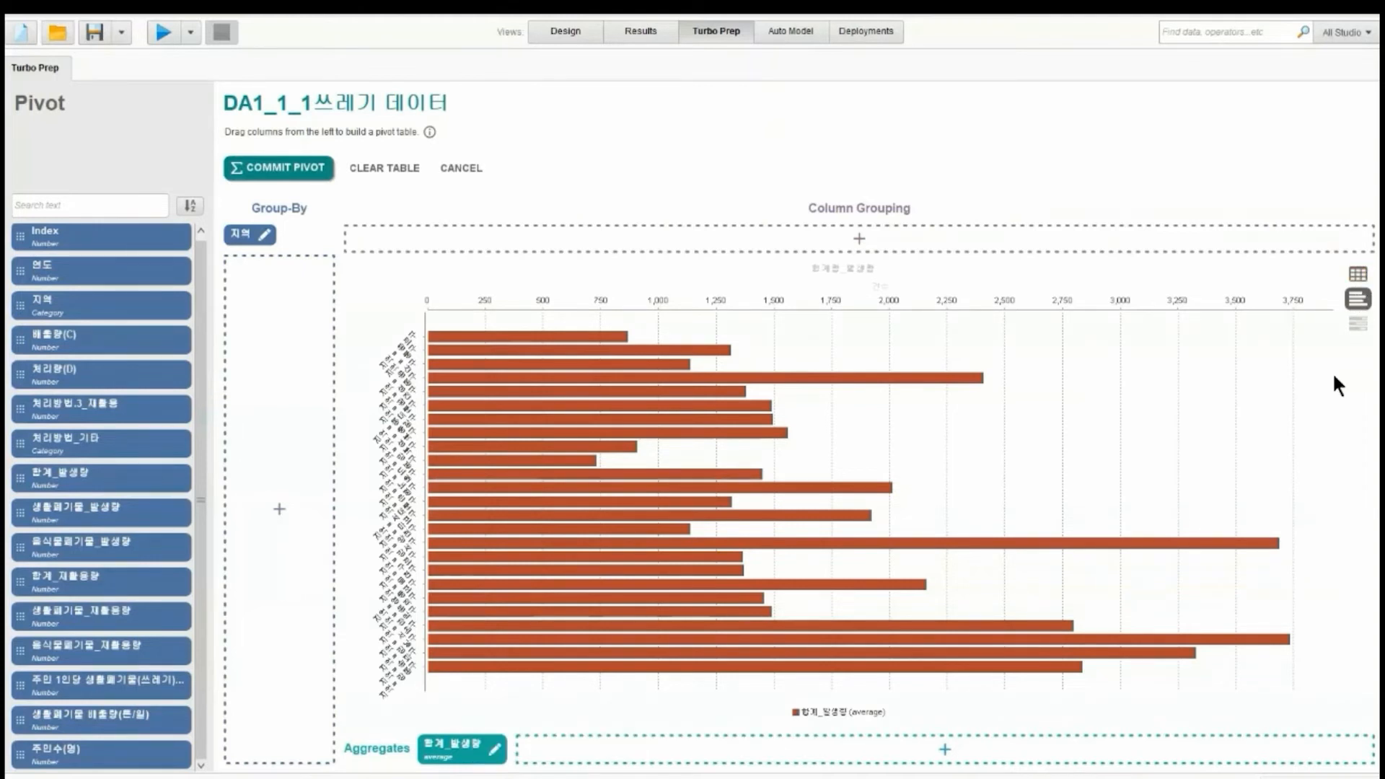
left_click(1349, 275)
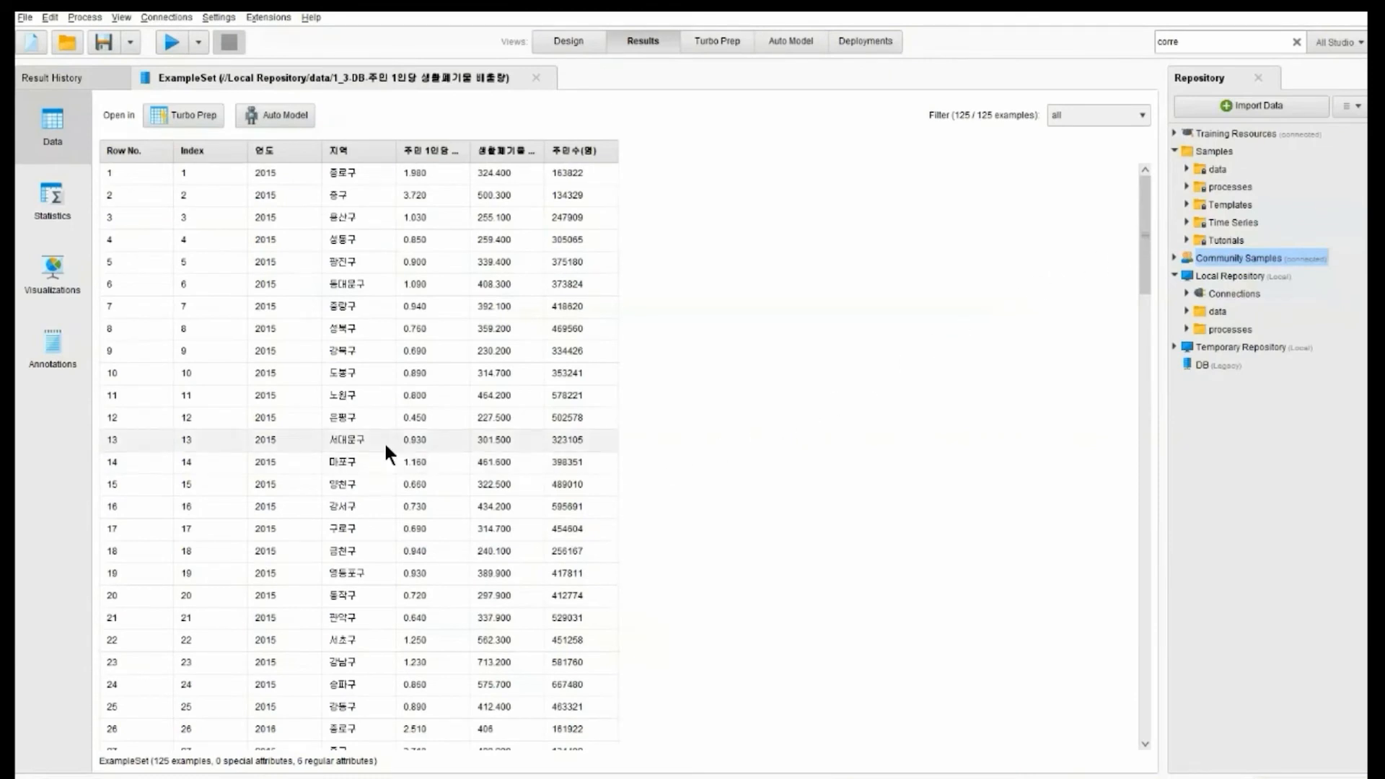
Add a plot to the visualizations of the 주민 1인당 생활폐기물 배출량 data set and set its type to Scatter Matrix
left_click(58, 285)
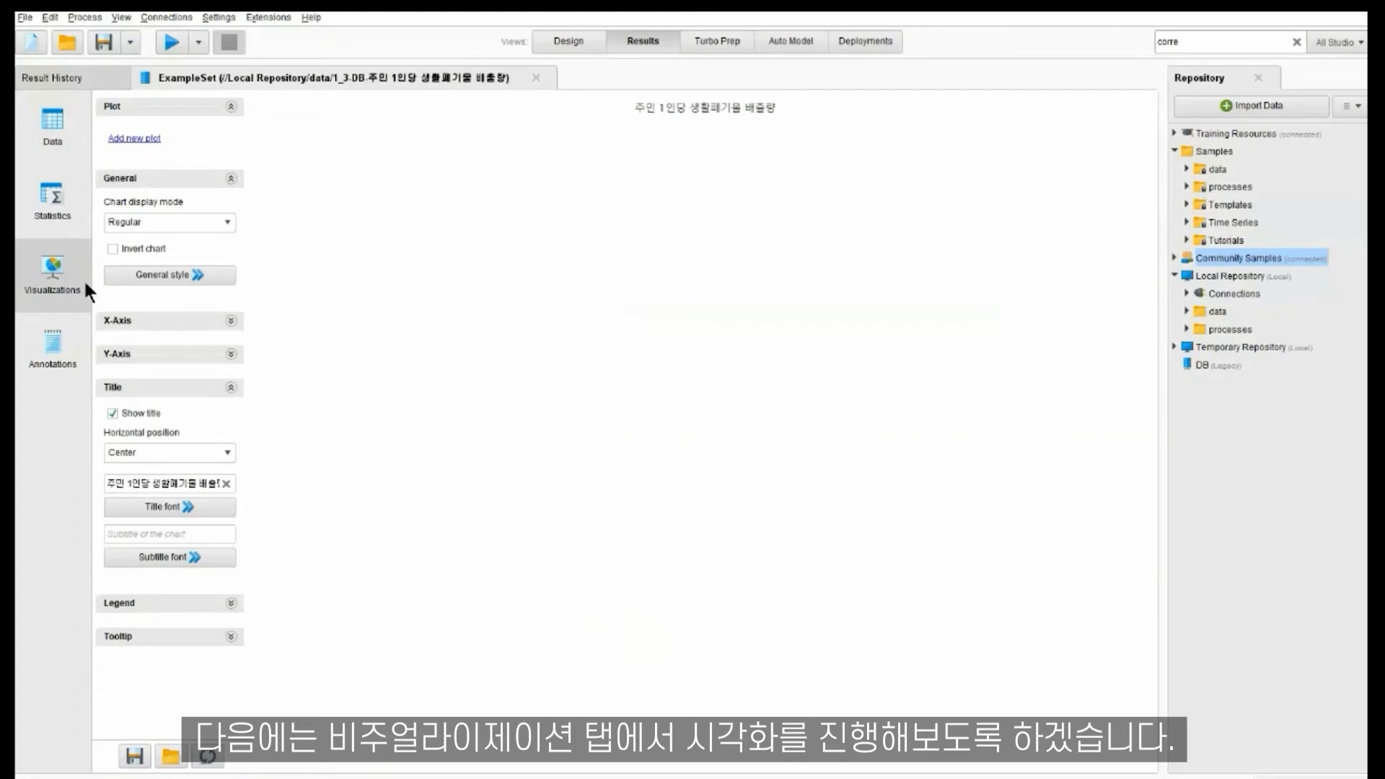
left_click(155, 140)
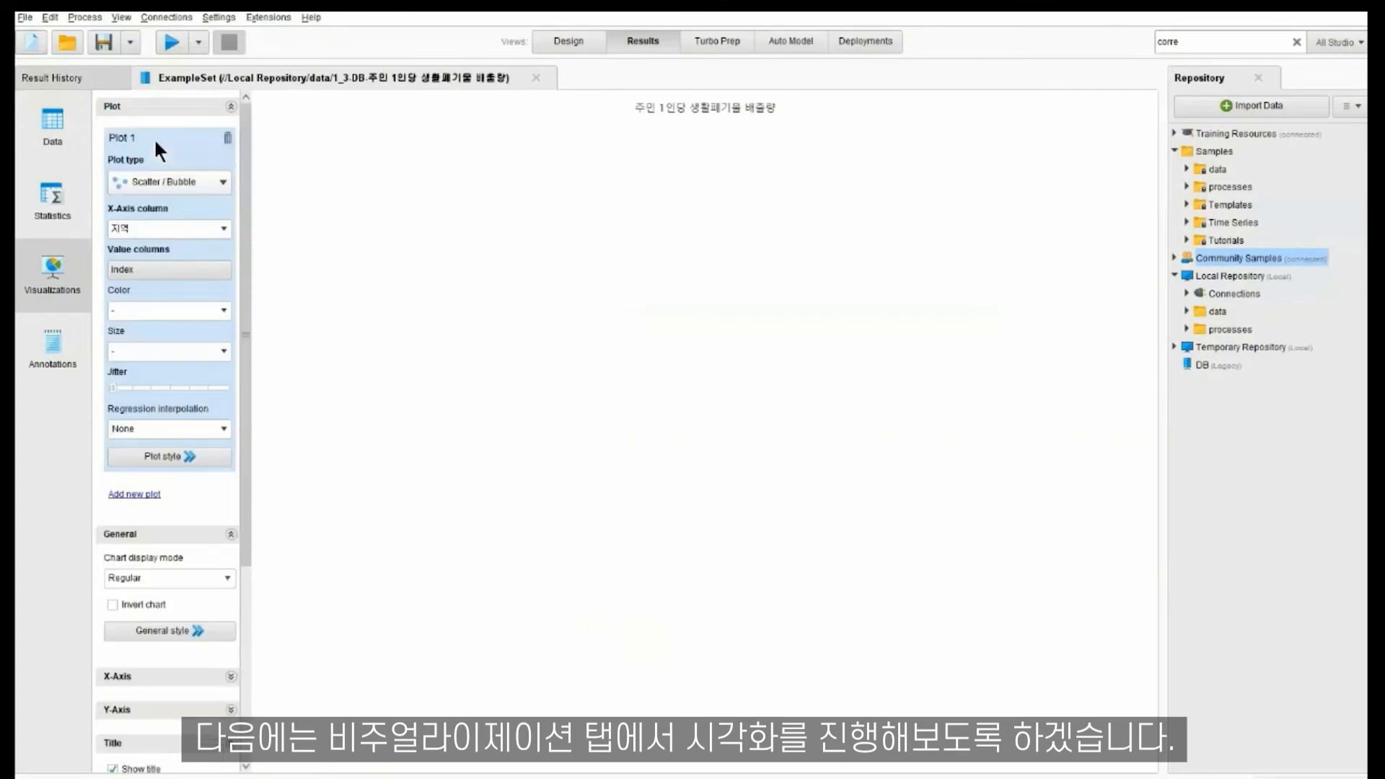
left_click(184, 185)
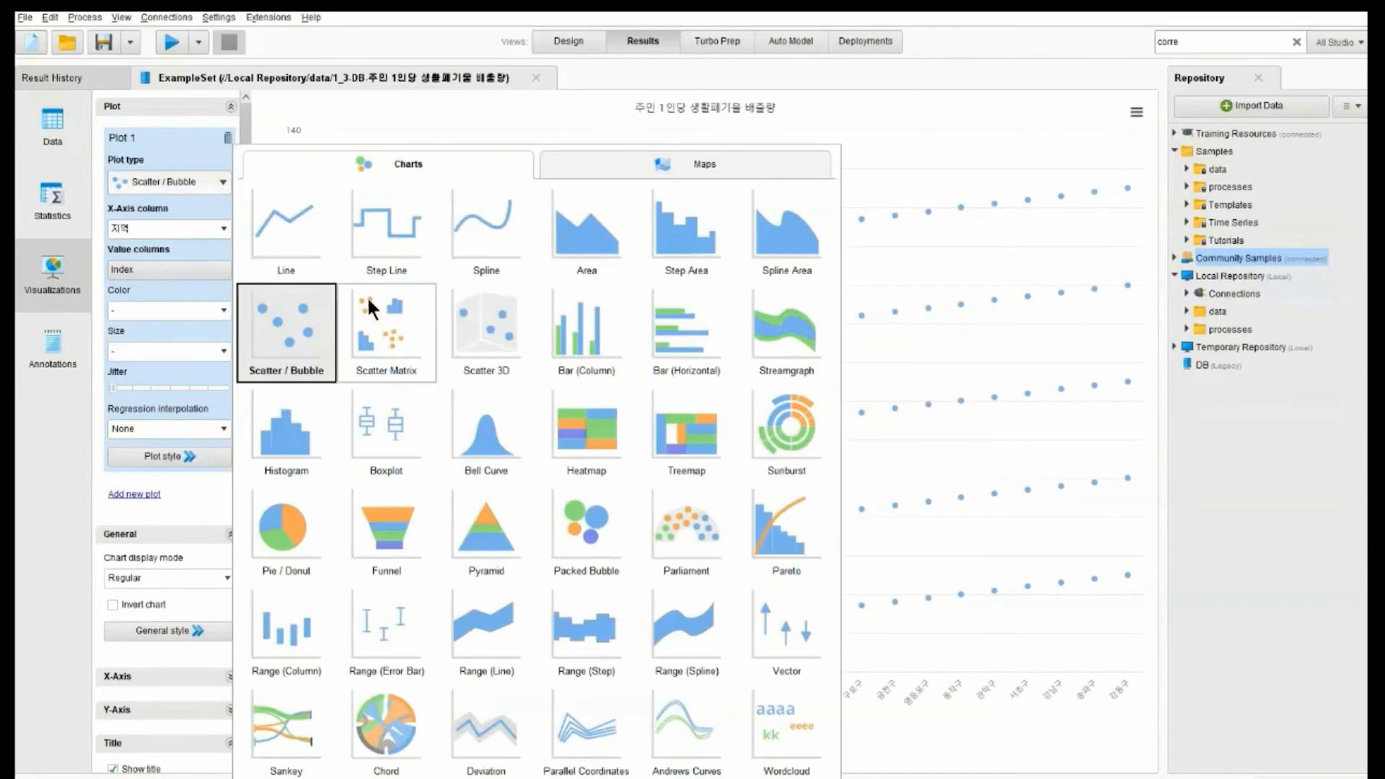
left_click(395, 328)
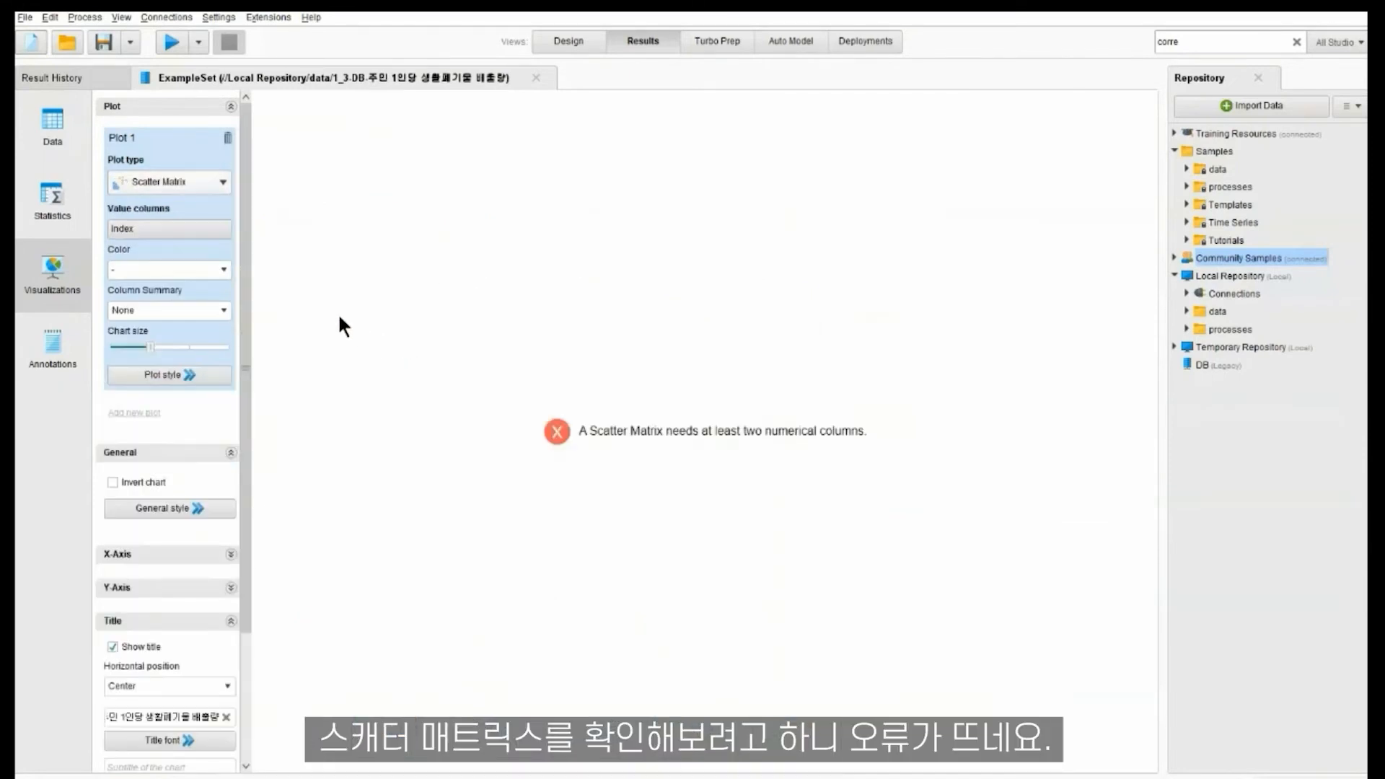
Replace Index in the scatter matrix's value columns with 생활폐기물 배출량(톤/일), 주민 1인당 생활폐기물(쓰레기) 배출량(kg/인/일) and 주민수(명)
left_click(192, 226)
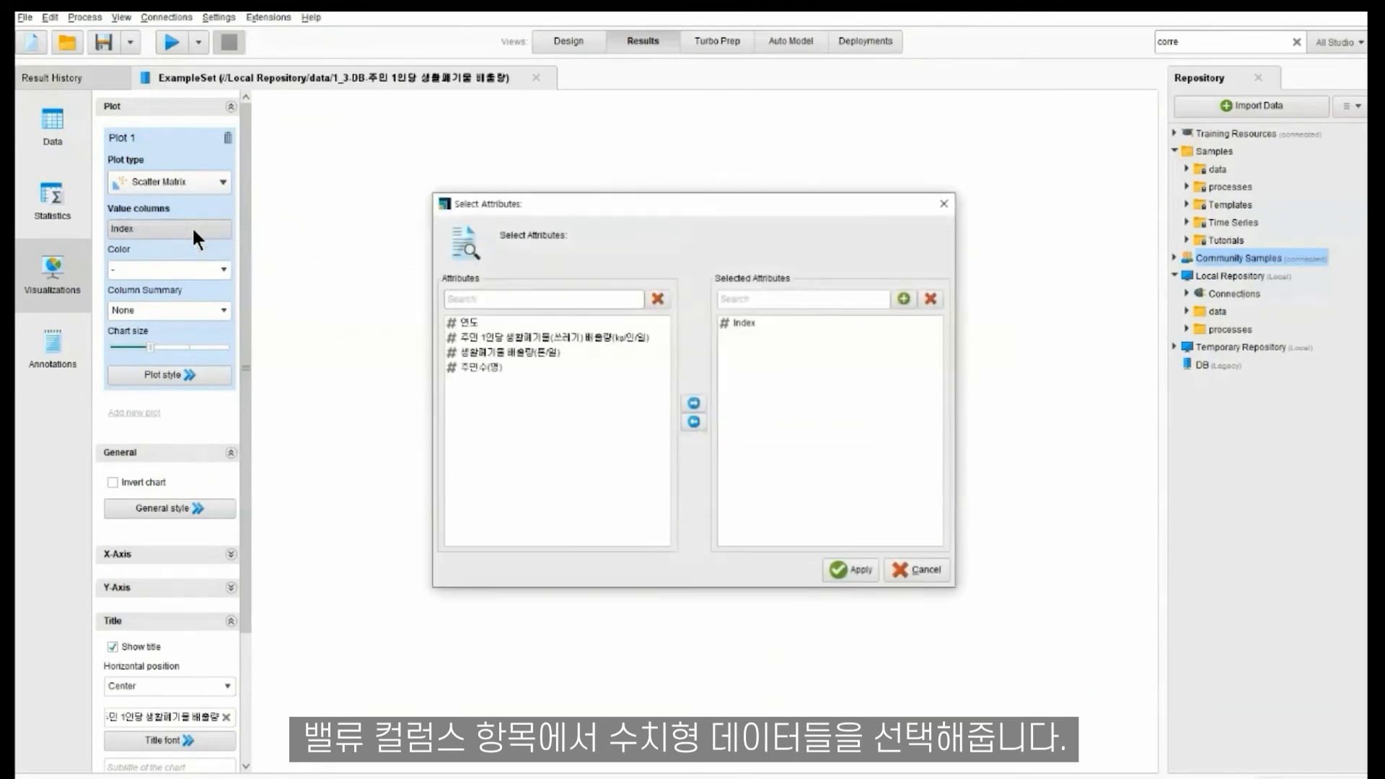
left_click(738, 323)
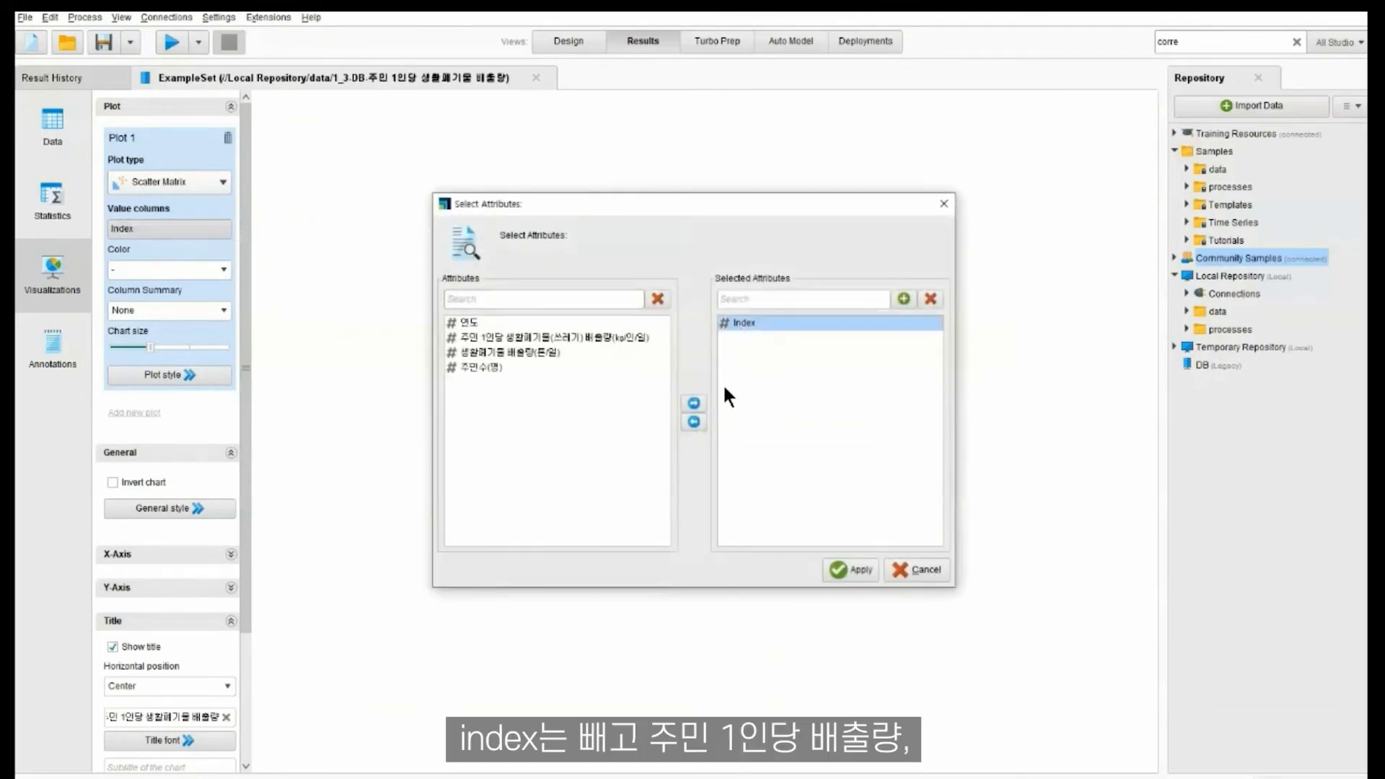
left_click(693, 421)
left_click(529, 354)
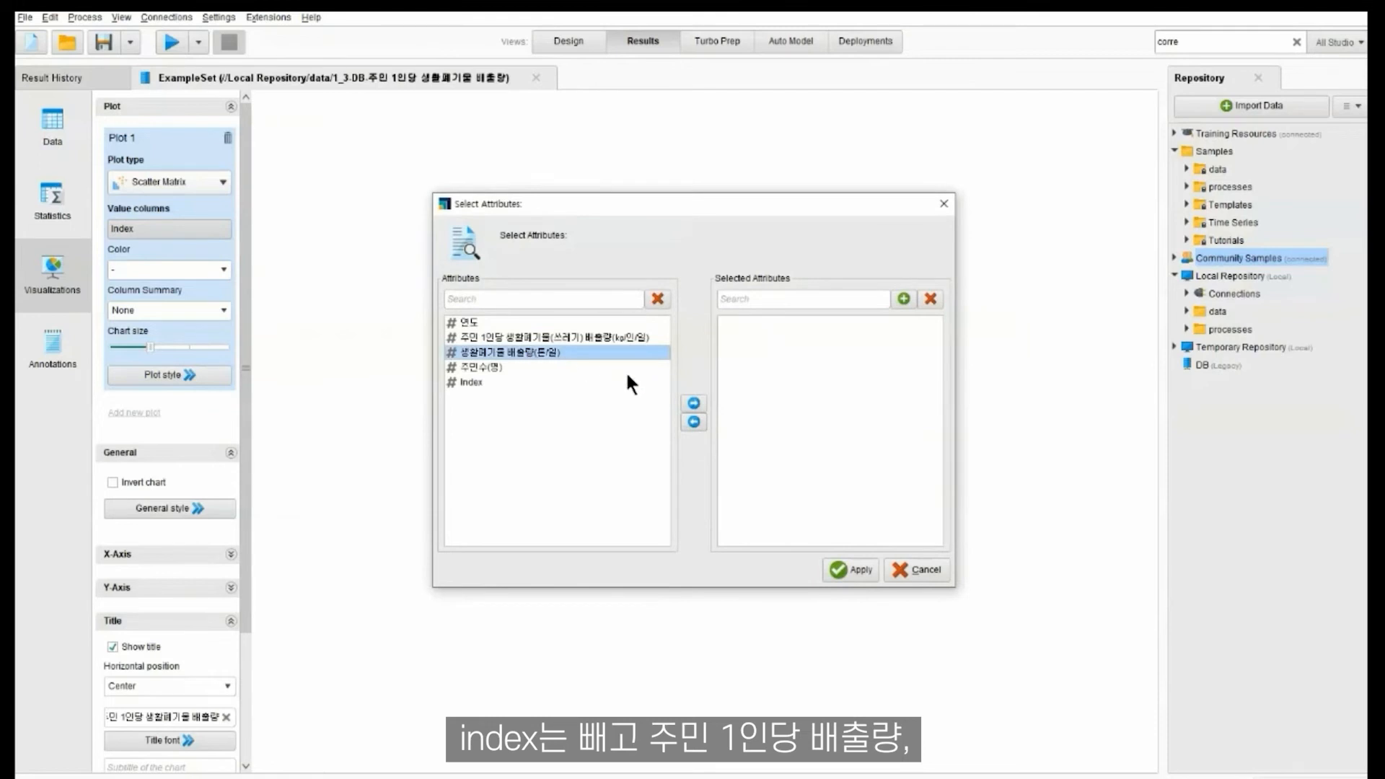
left_click(695, 402)
left_click(534, 336)
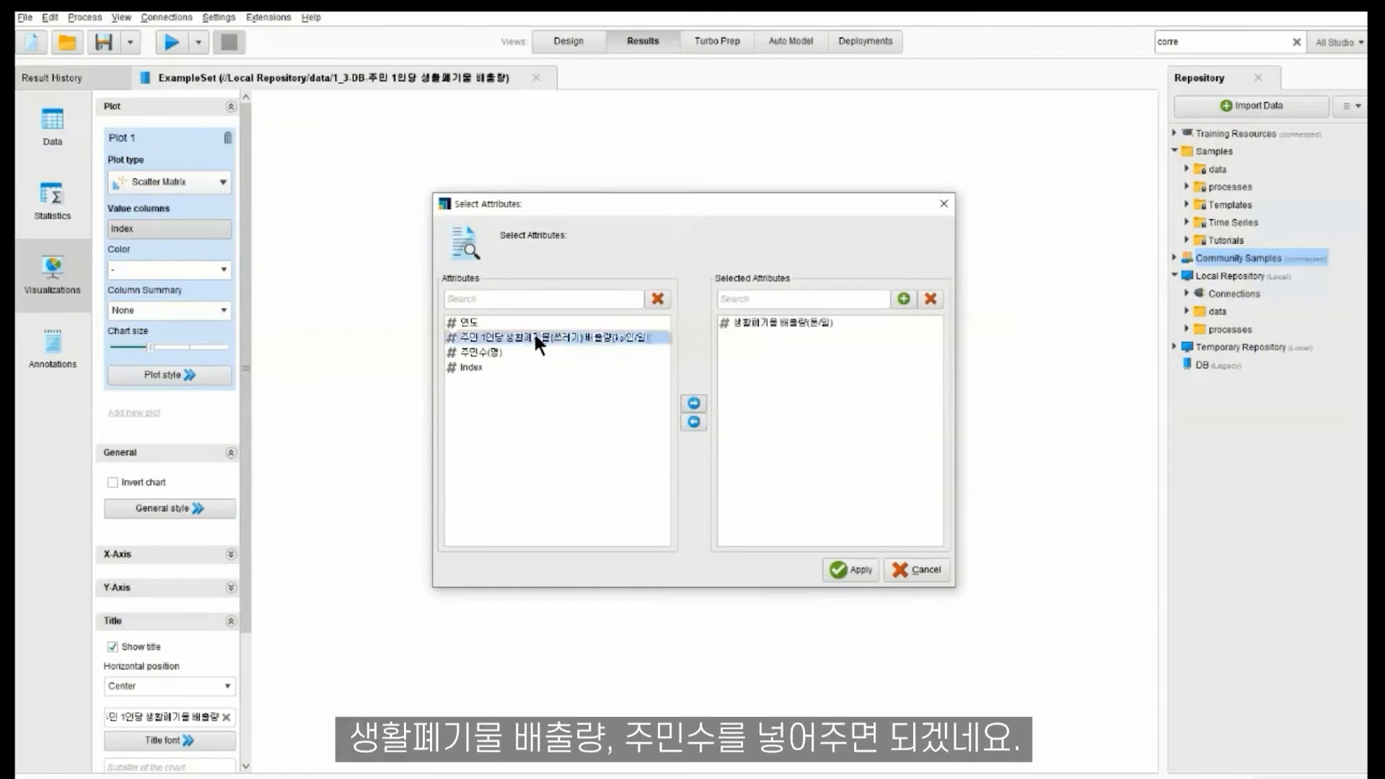
left_click(692, 402)
left_click(491, 337)
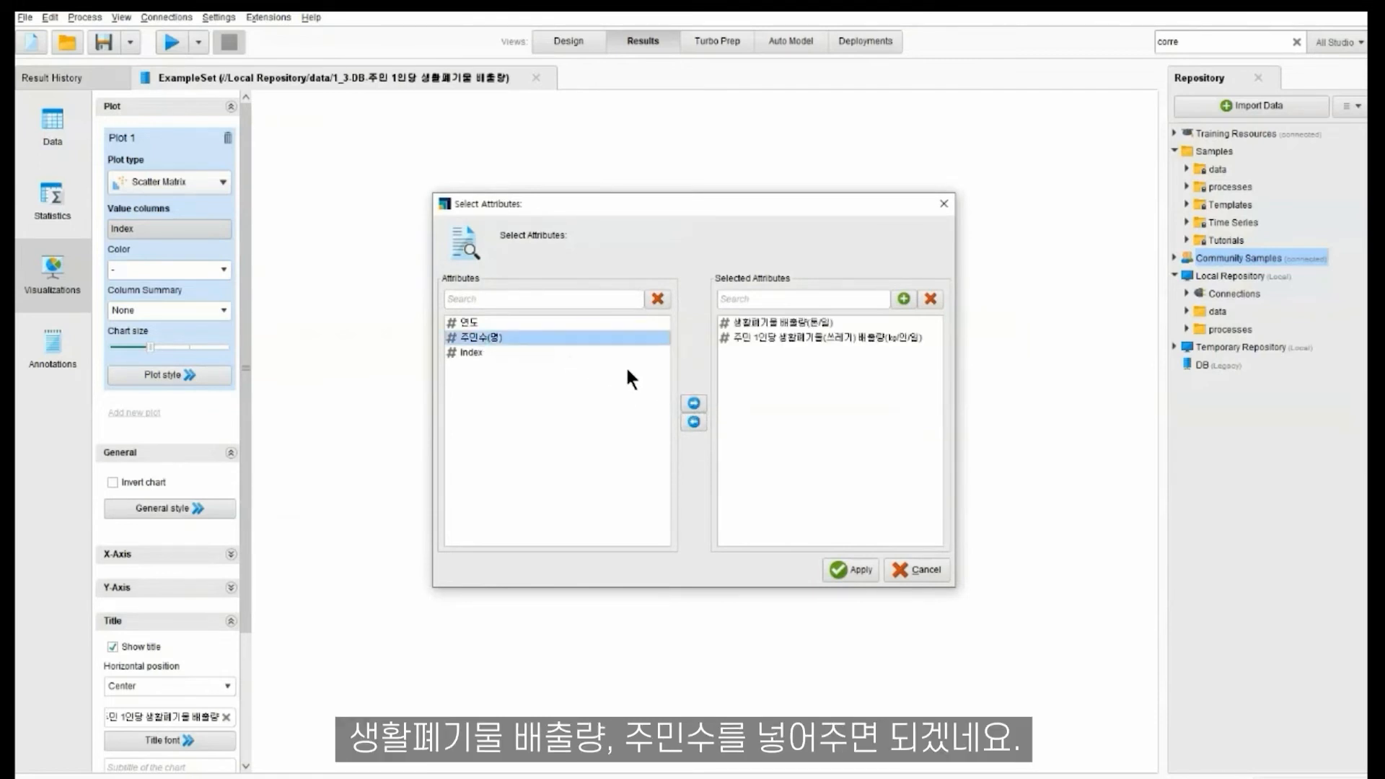
left_click(695, 401)
left_click(854, 567)
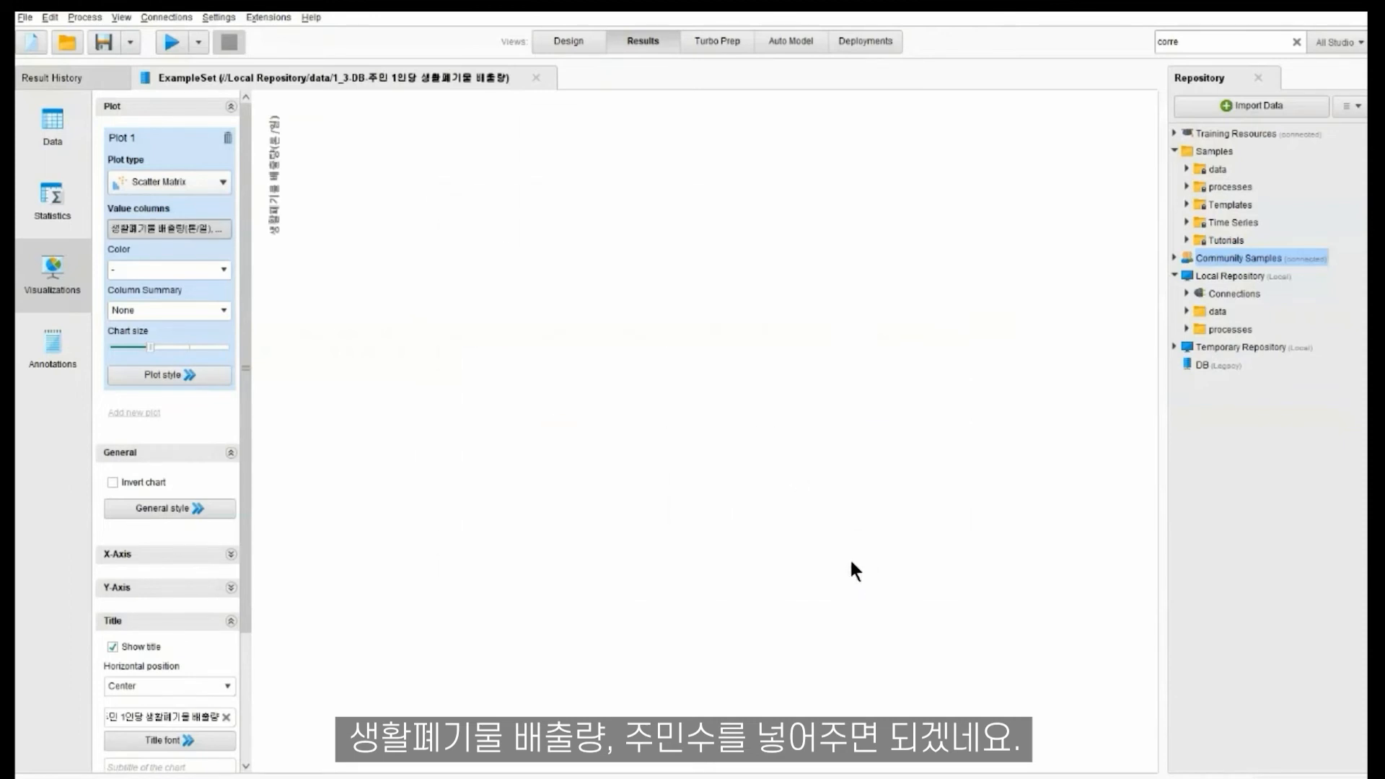
Color the scatter matrix by 지역 and set its column summary to Histogram
left_click(218, 267)
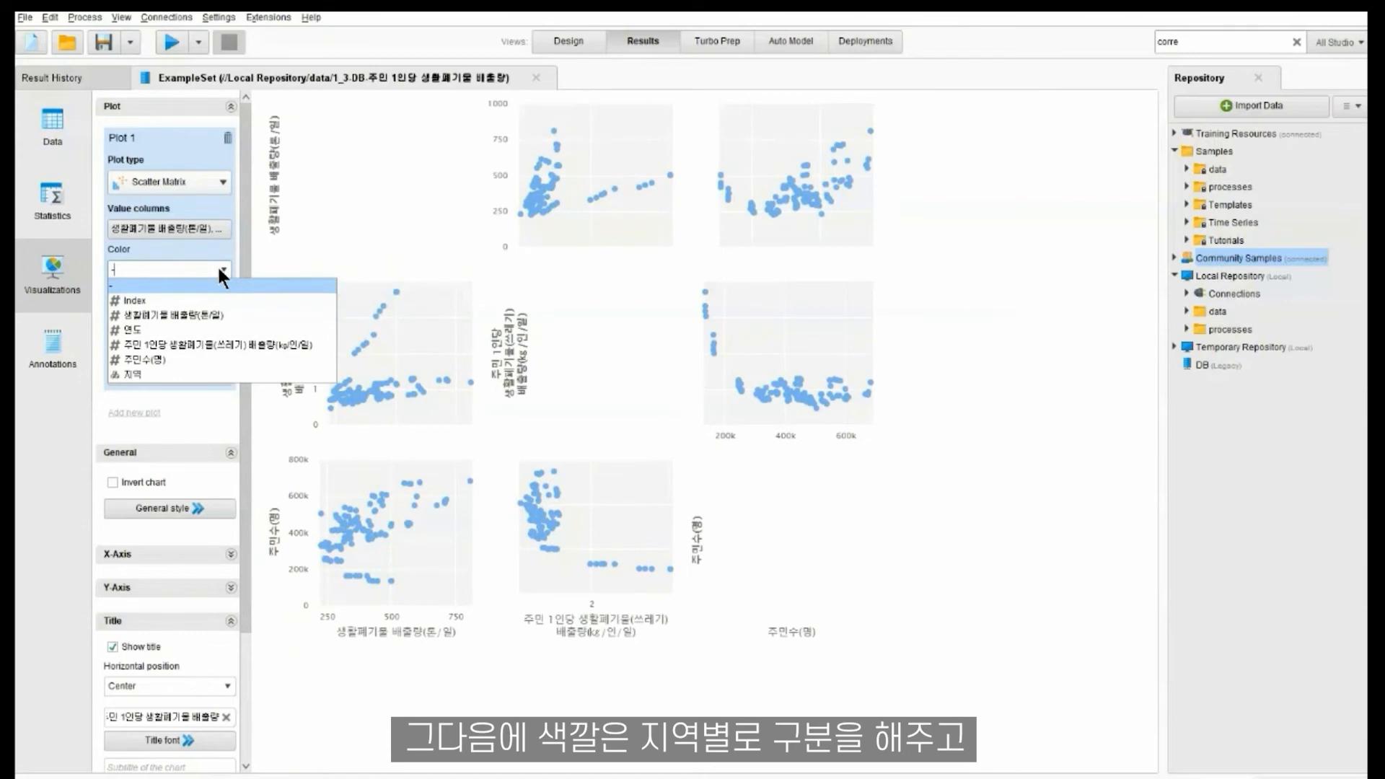
left_click(185, 372)
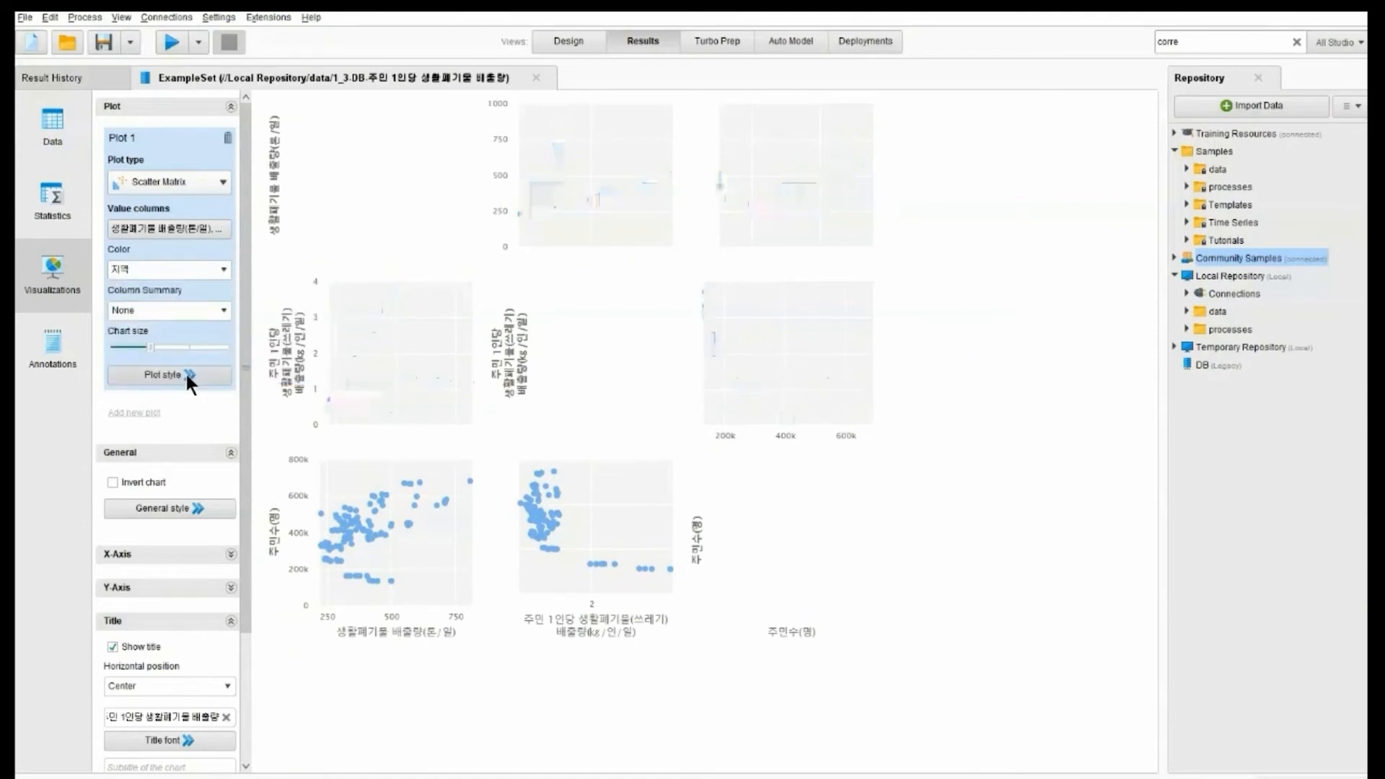
left_click(220, 309)
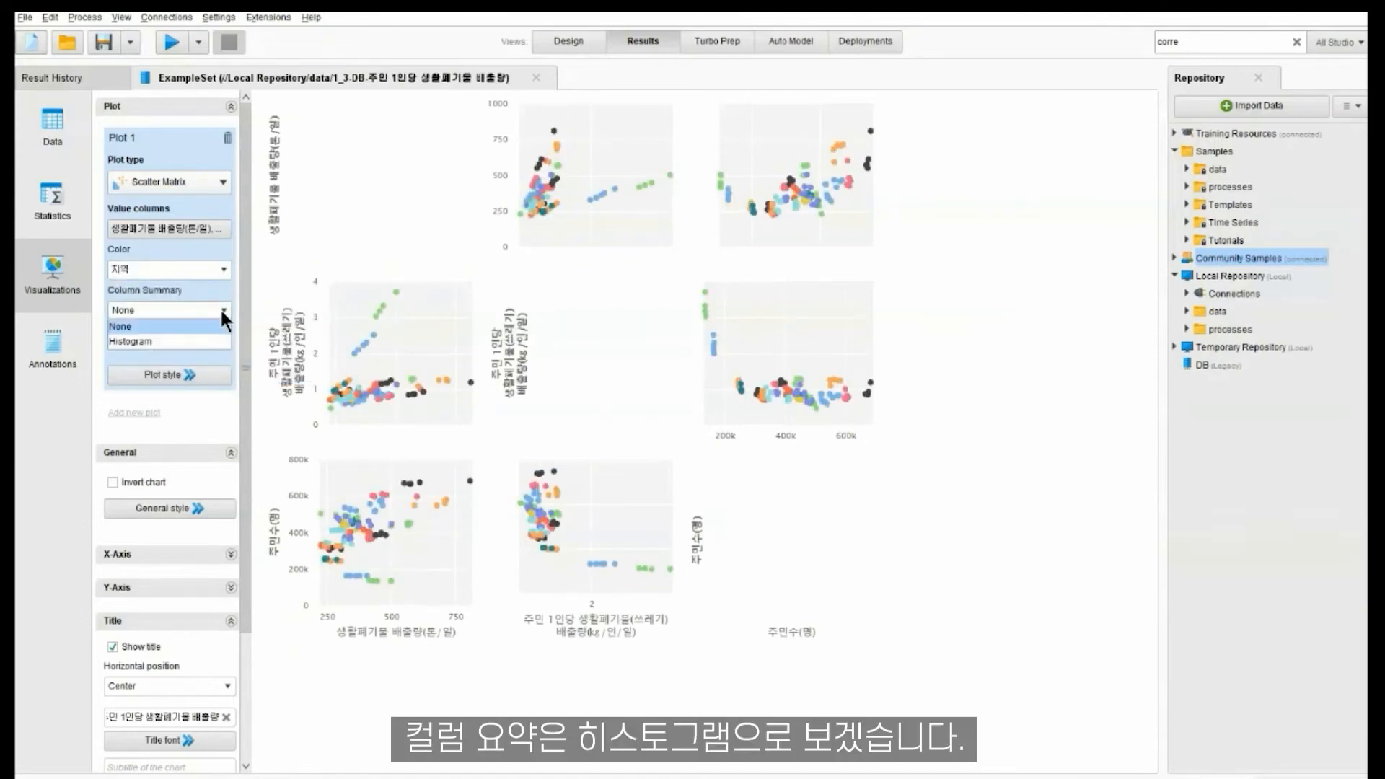
left_click(209, 339)
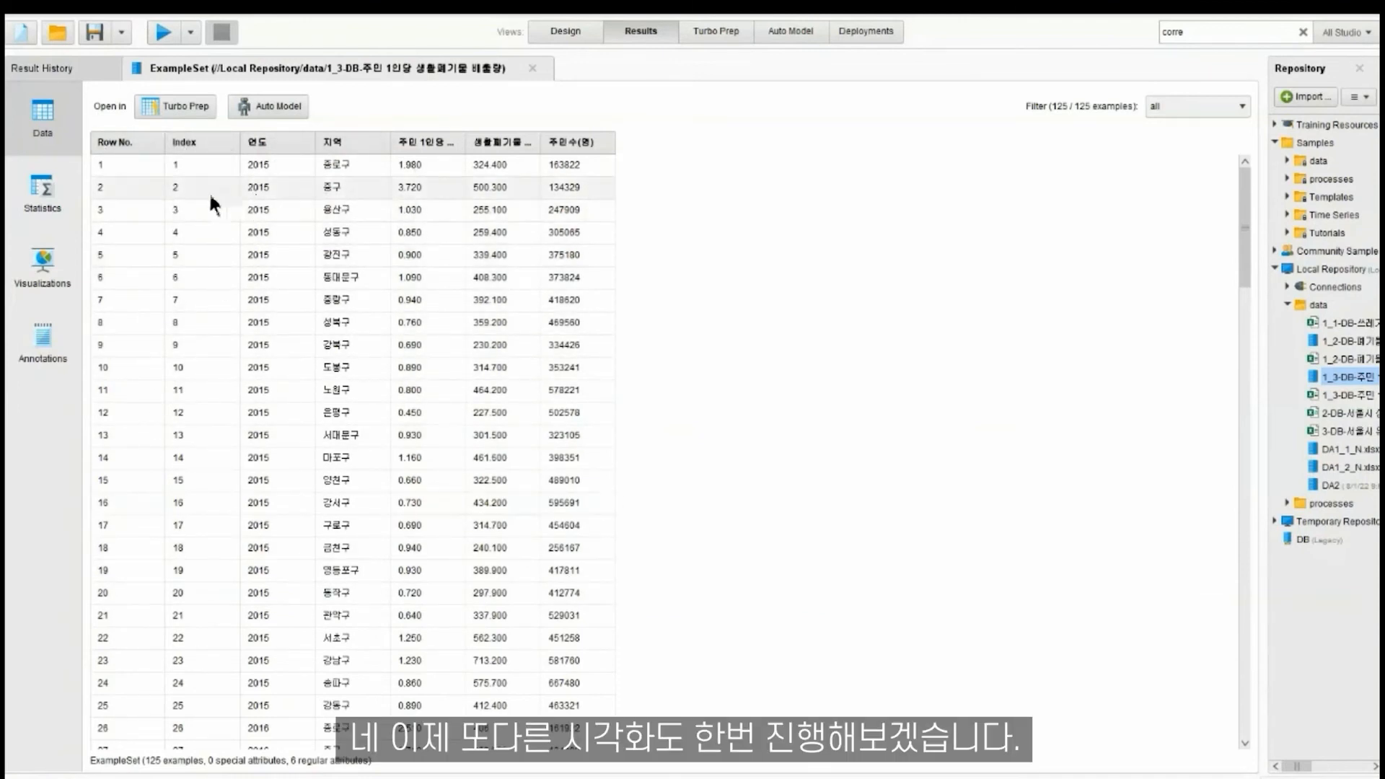
Add a new plot for the 1_3-DB-주민 1인당 생활폐기물 배출량 data set and make it a Bar (Horizontal) chart
left_click(56, 255)
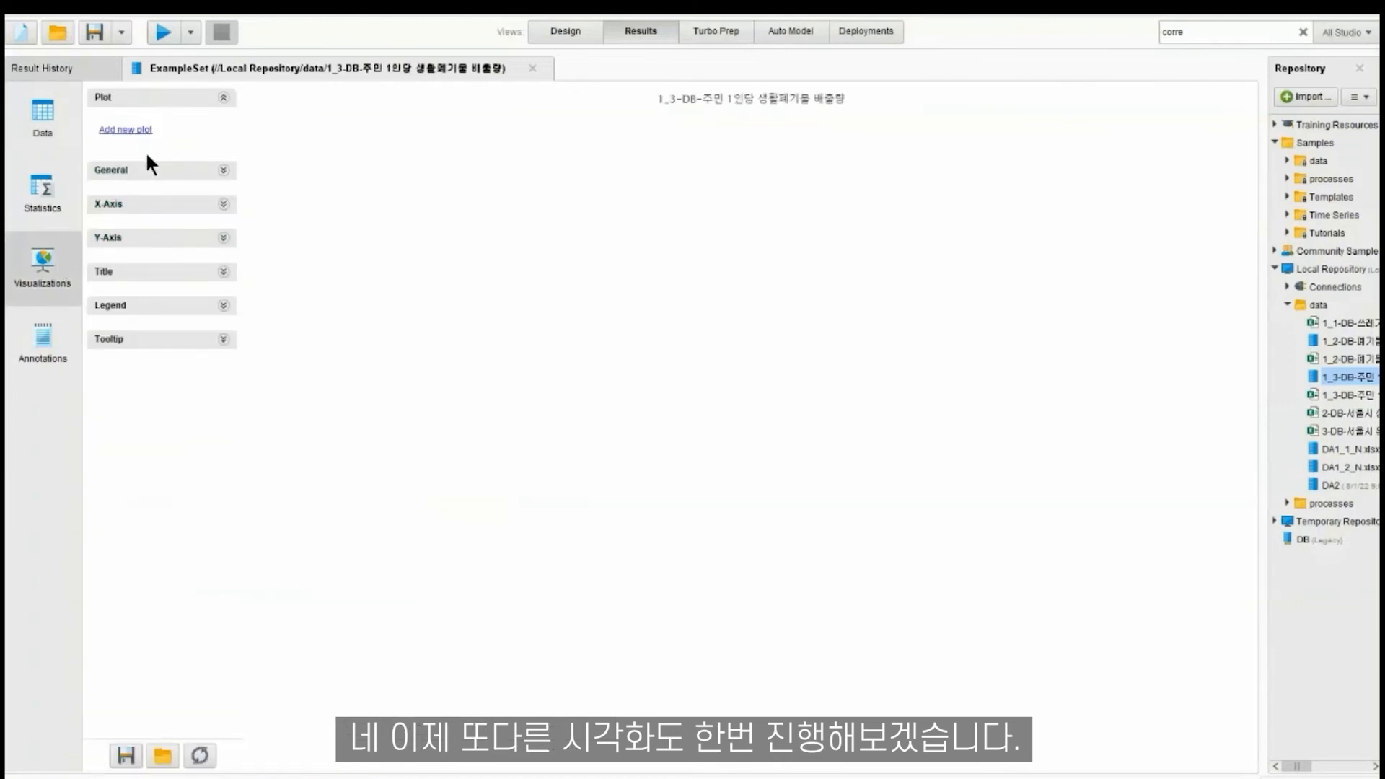
left_click(146, 130)
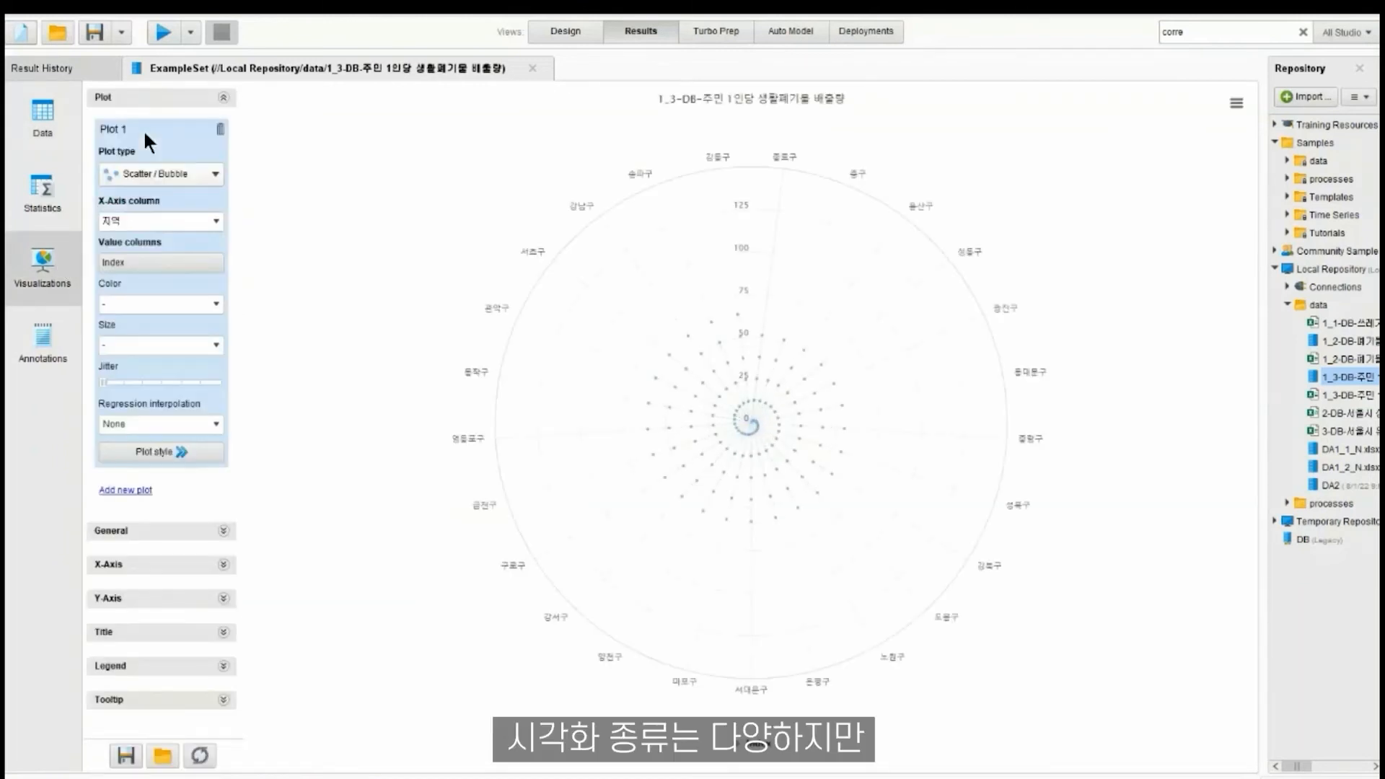
left_click(202, 173)
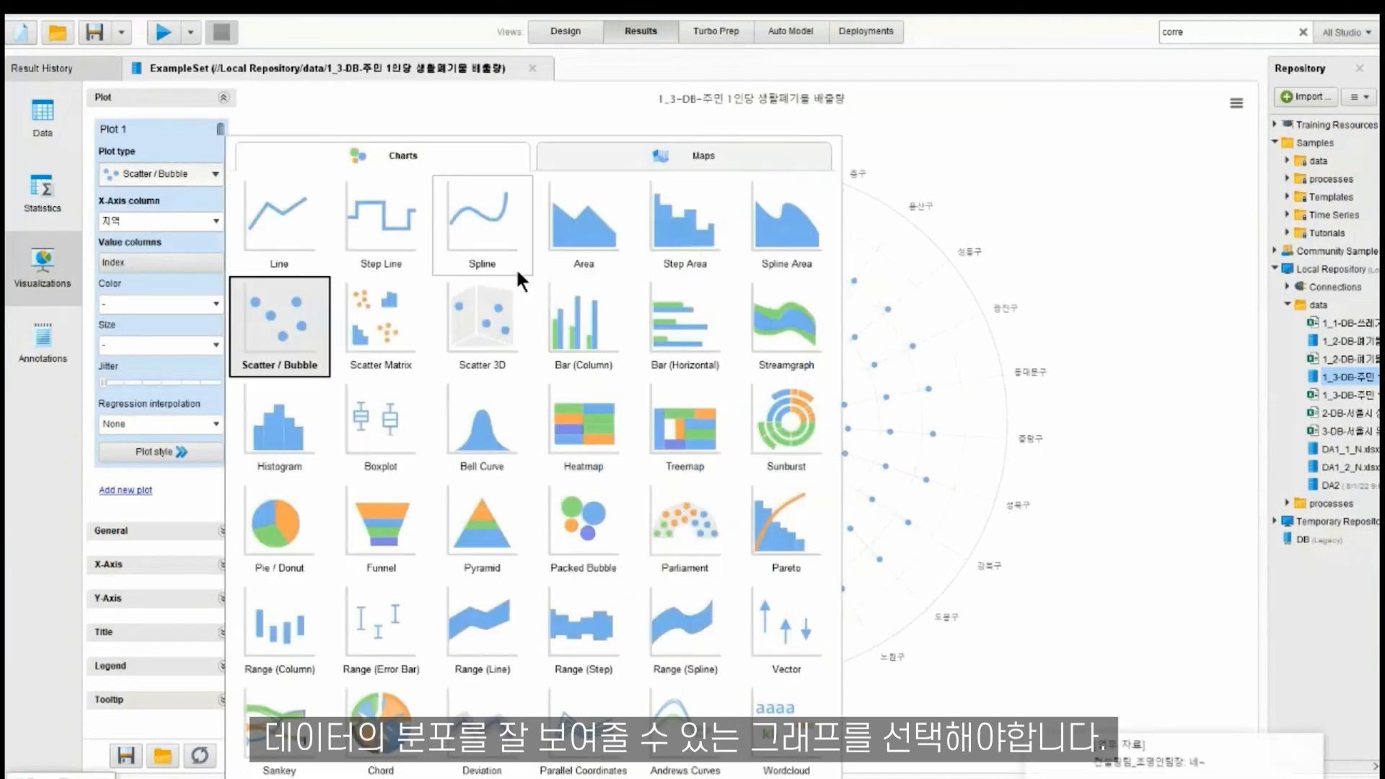
left_click(692, 340)
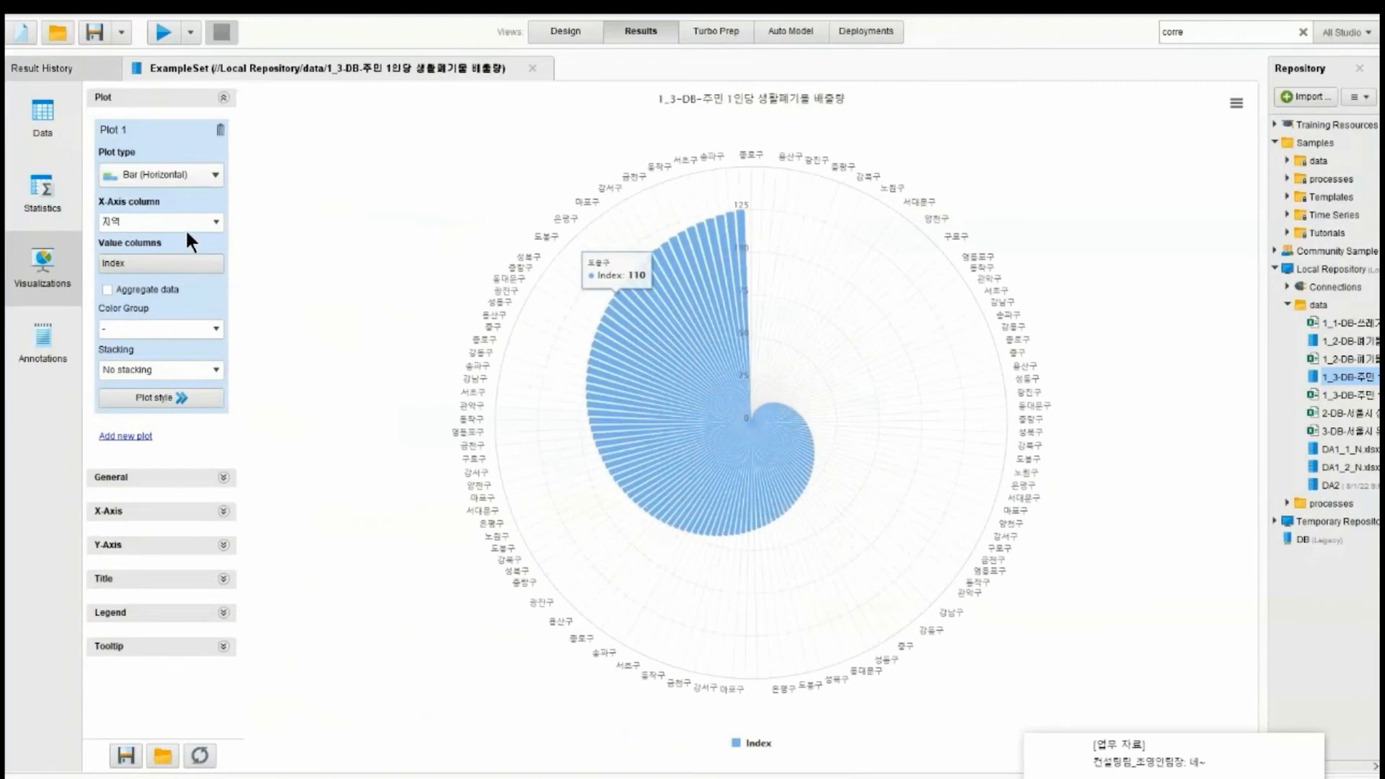
Set the bar chart's X-axis column to 주민수(명) and its color group to 생활폐기물 배출량(톤/일)
left_click(215, 223)
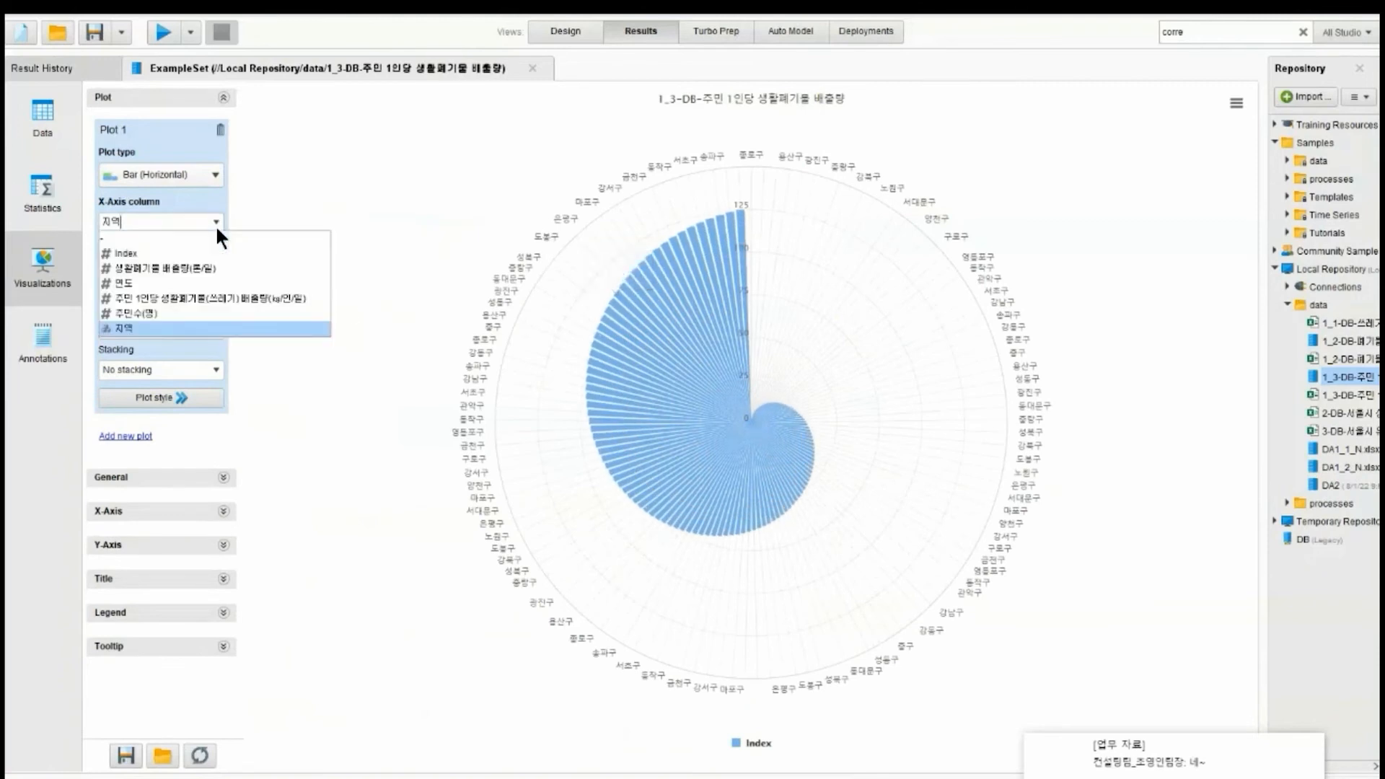
left_click(209, 313)
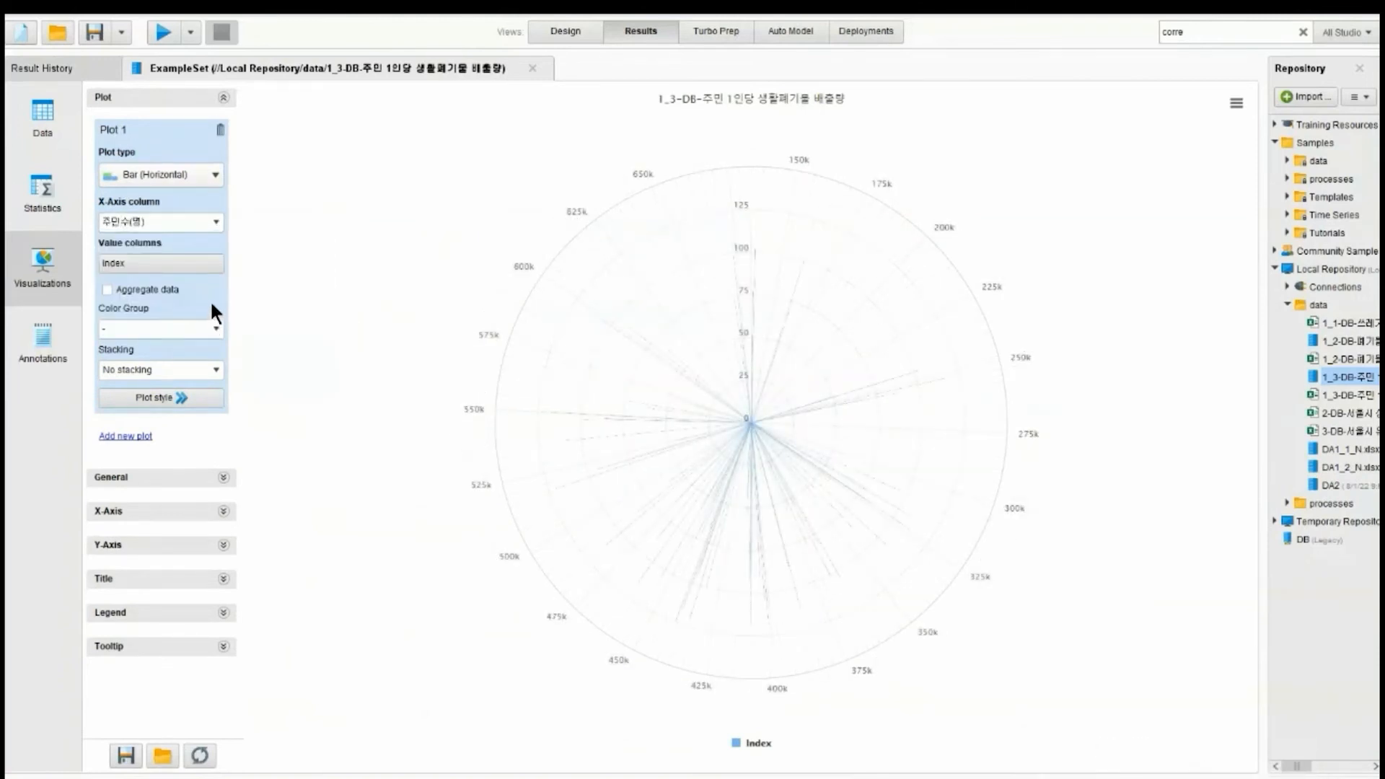
left_click(214, 334)
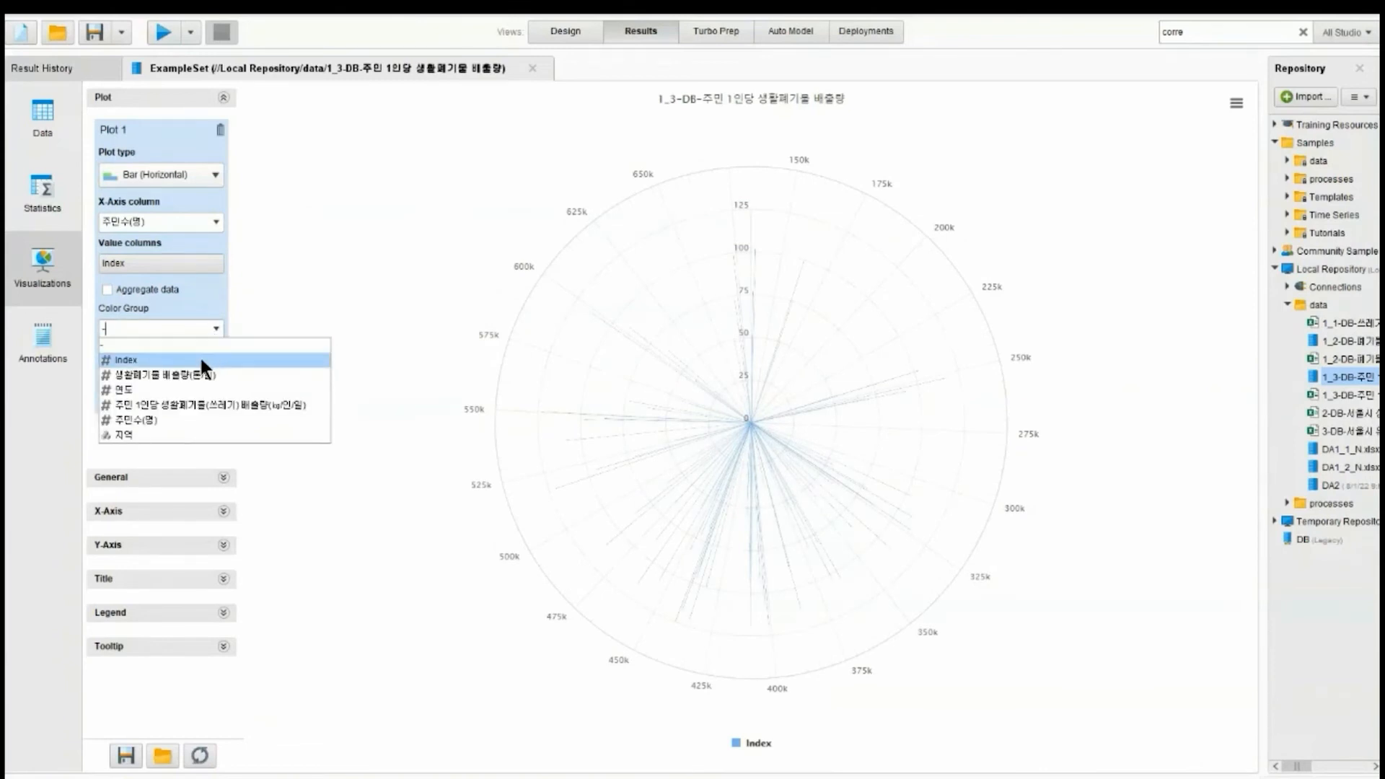
left_click(193, 378)
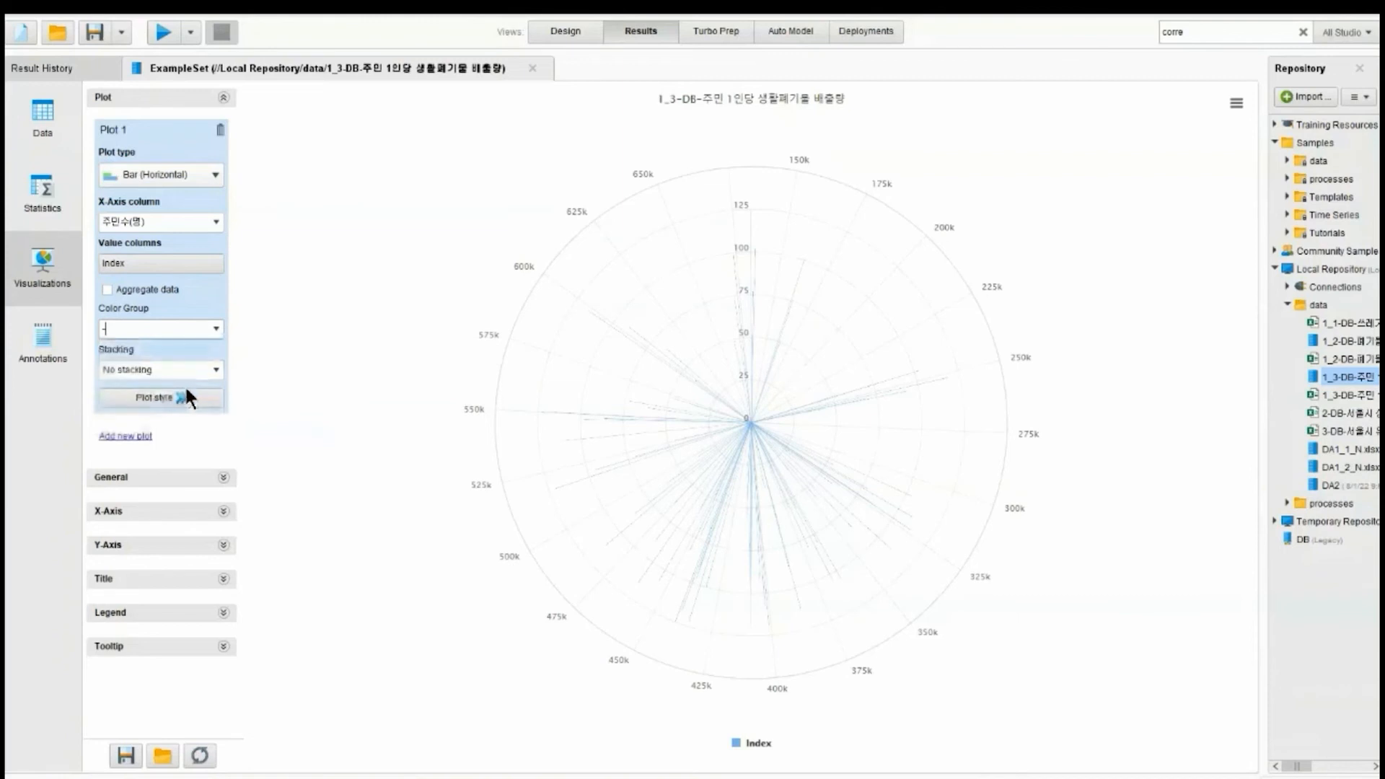
Set the bar chart's color group to 연도 and turn on data aggregation
left_click(213, 330)
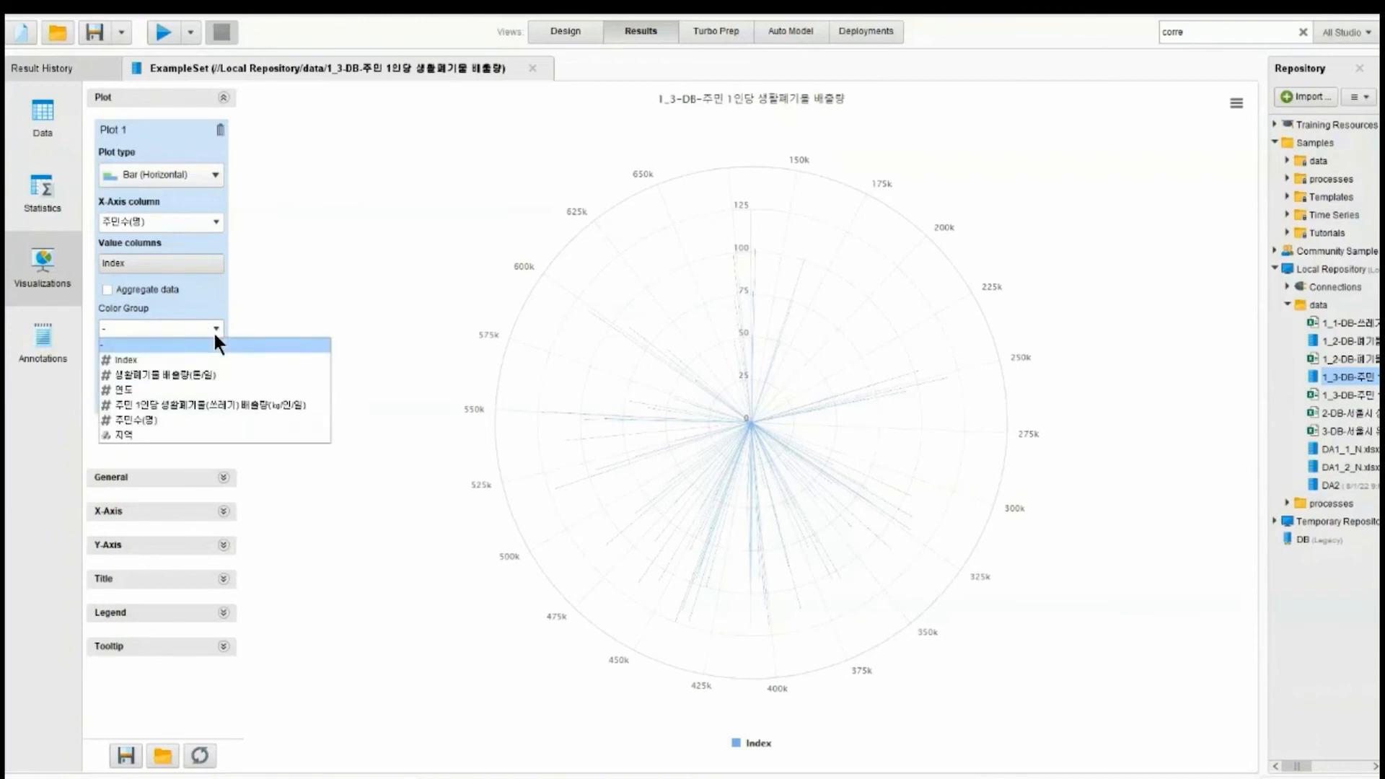
left_click(163, 389)
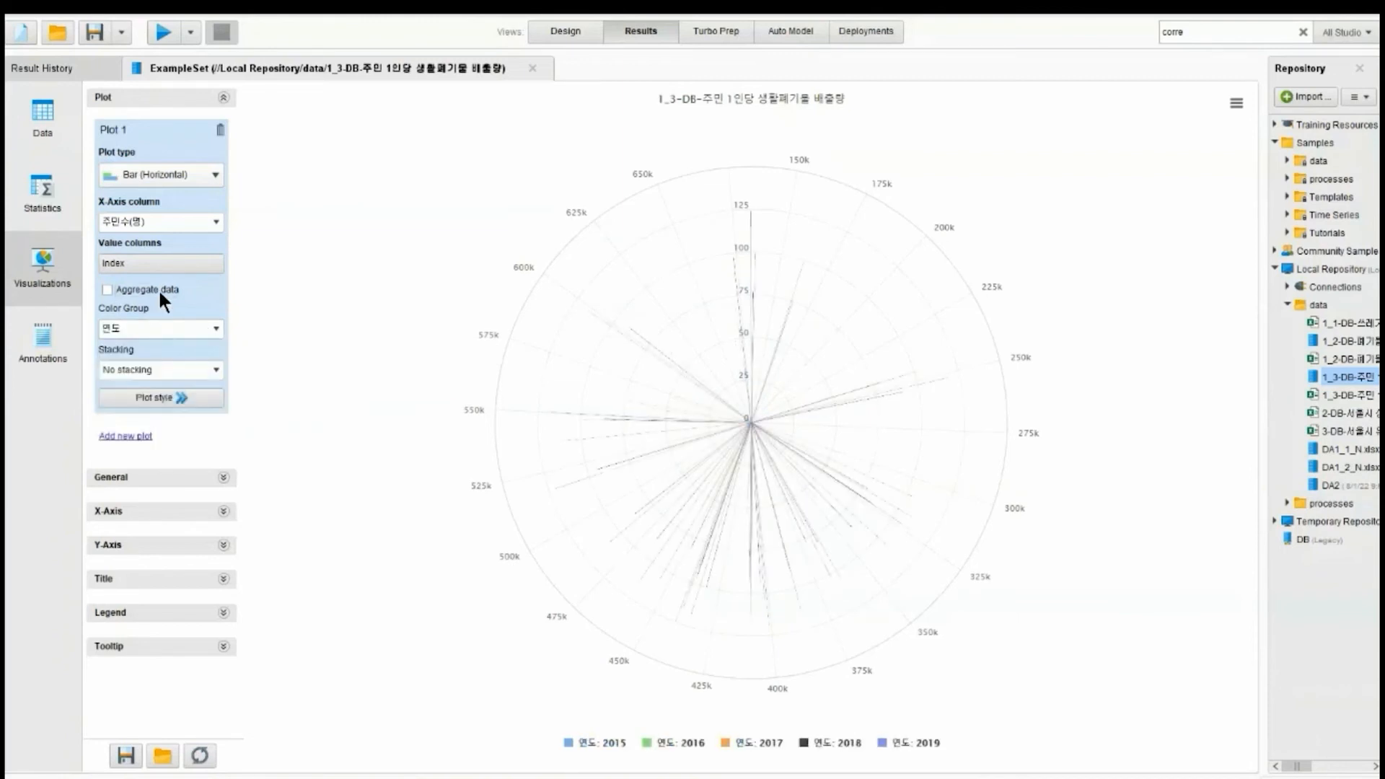
left_click(158, 288)
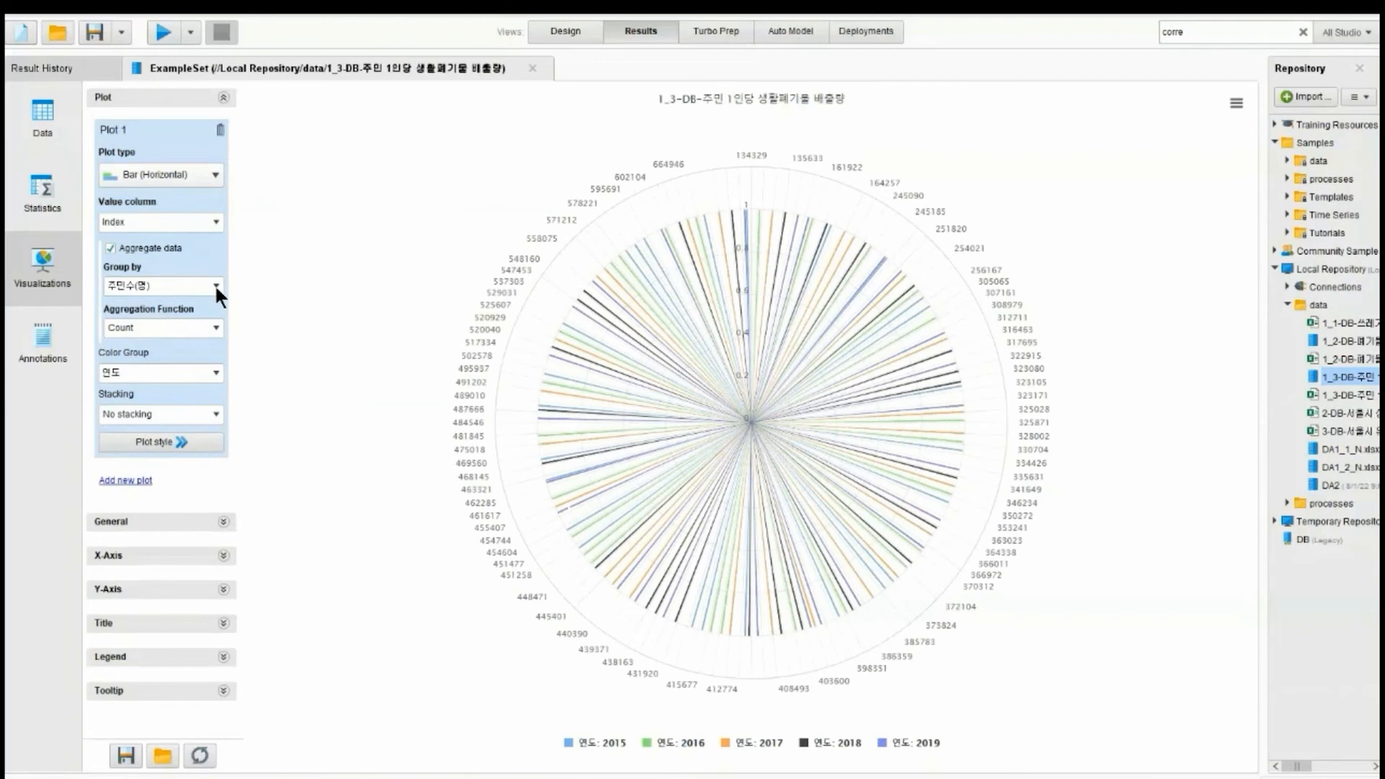
Aggregate the bar chart as the Average of 주민수(명) grouped by 지역
left_click(215, 224)
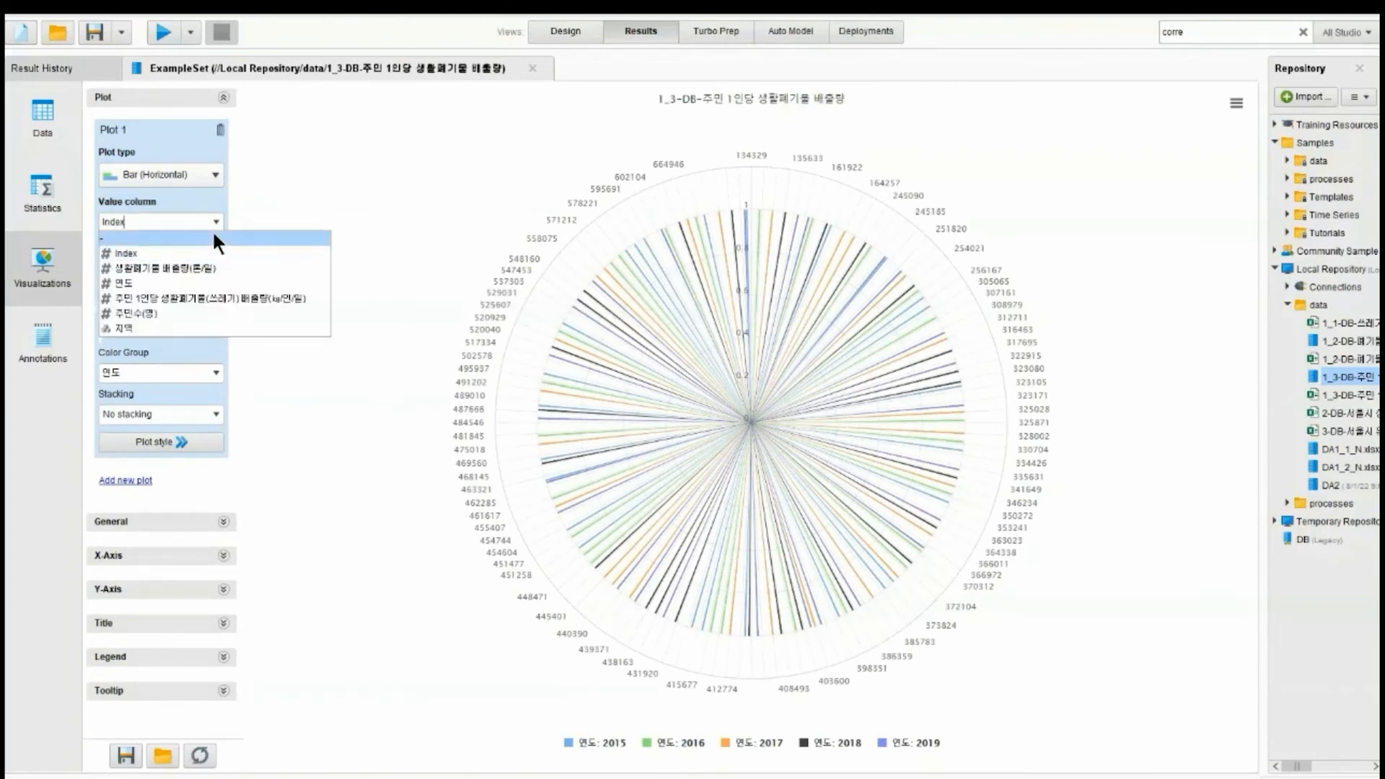
left_click(198, 316)
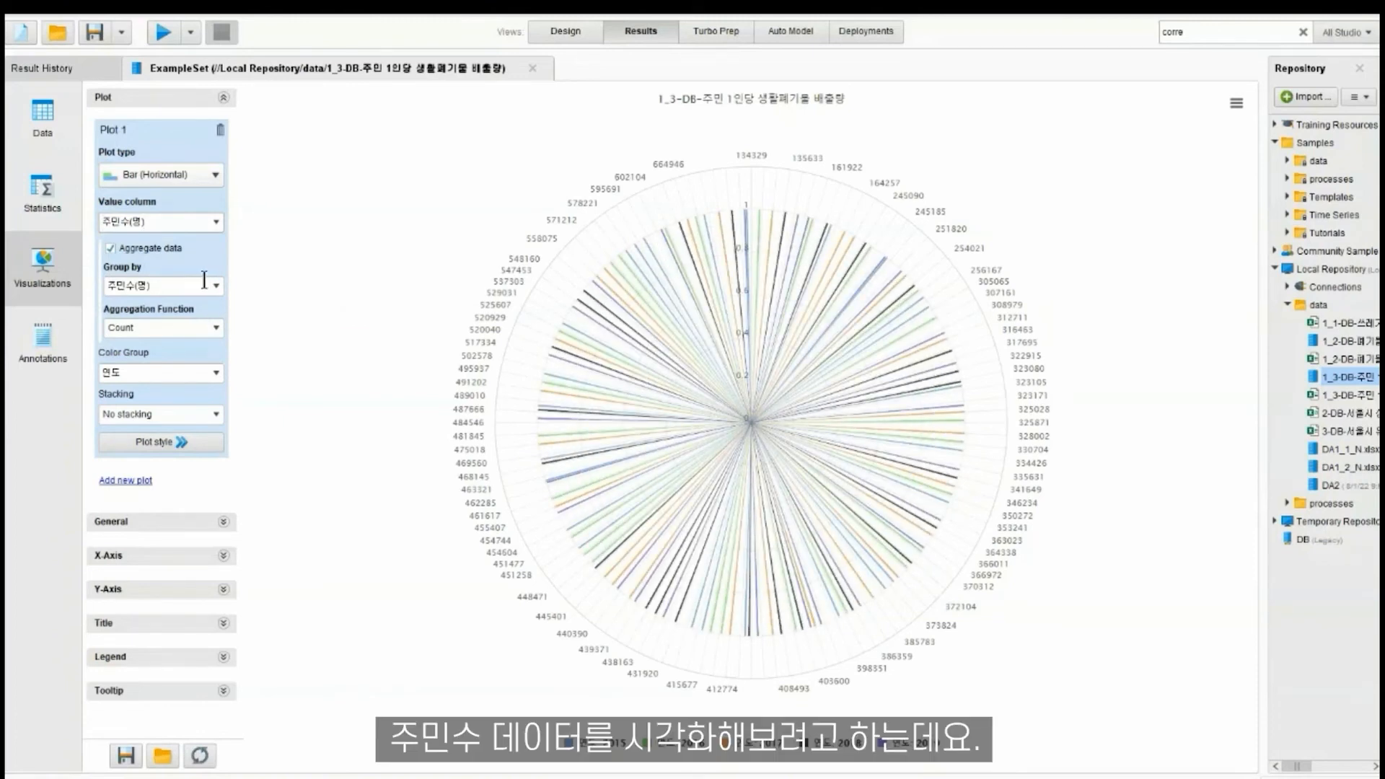
left_click(212, 285)
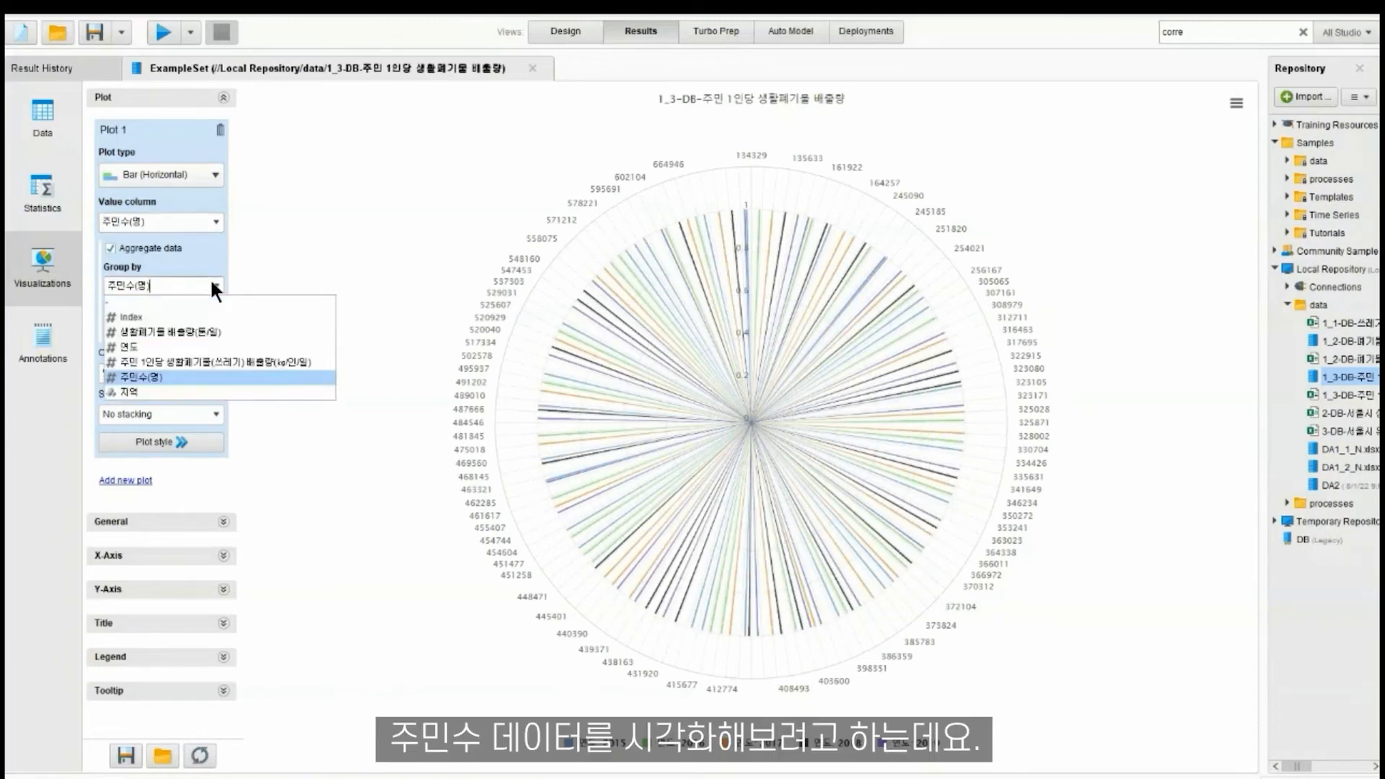
left_click(171, 388)
left_click(206, 326)
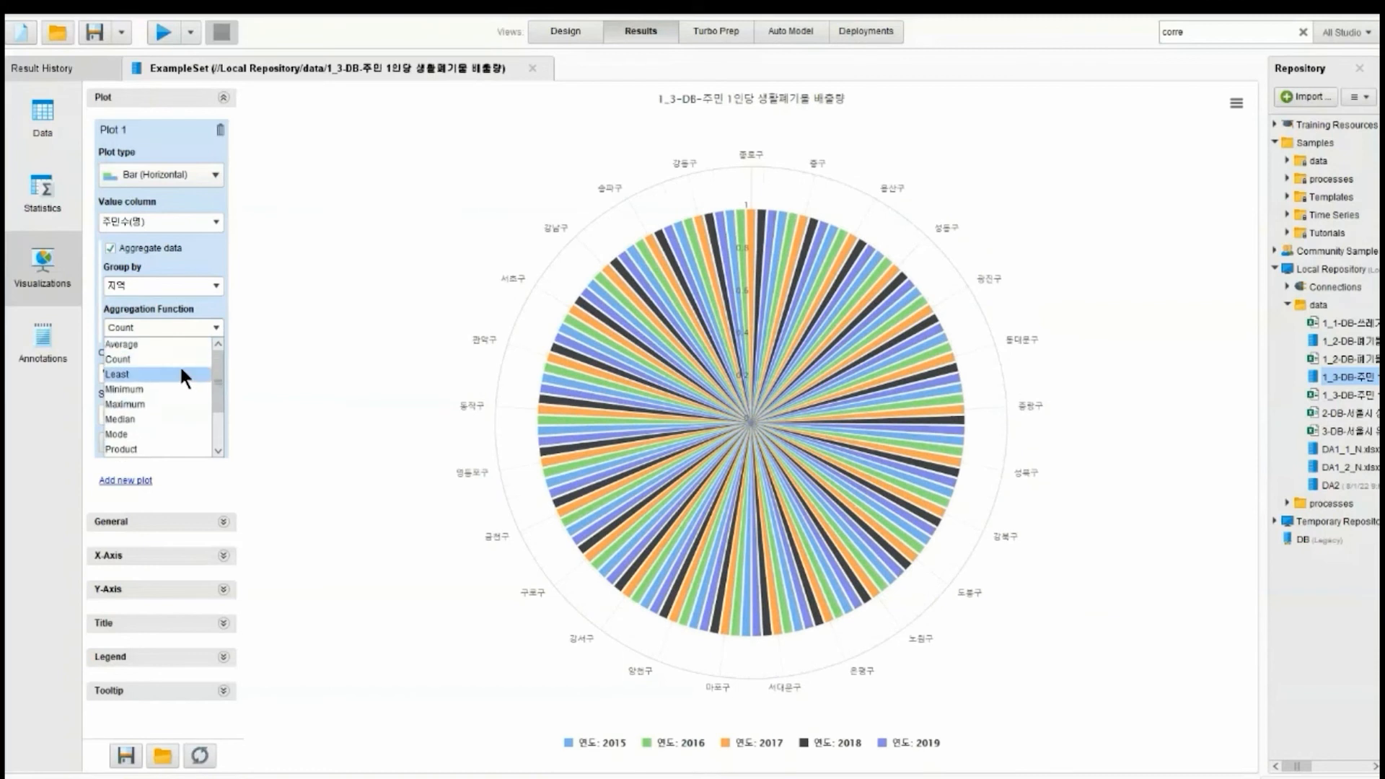
left_click(182, 346)
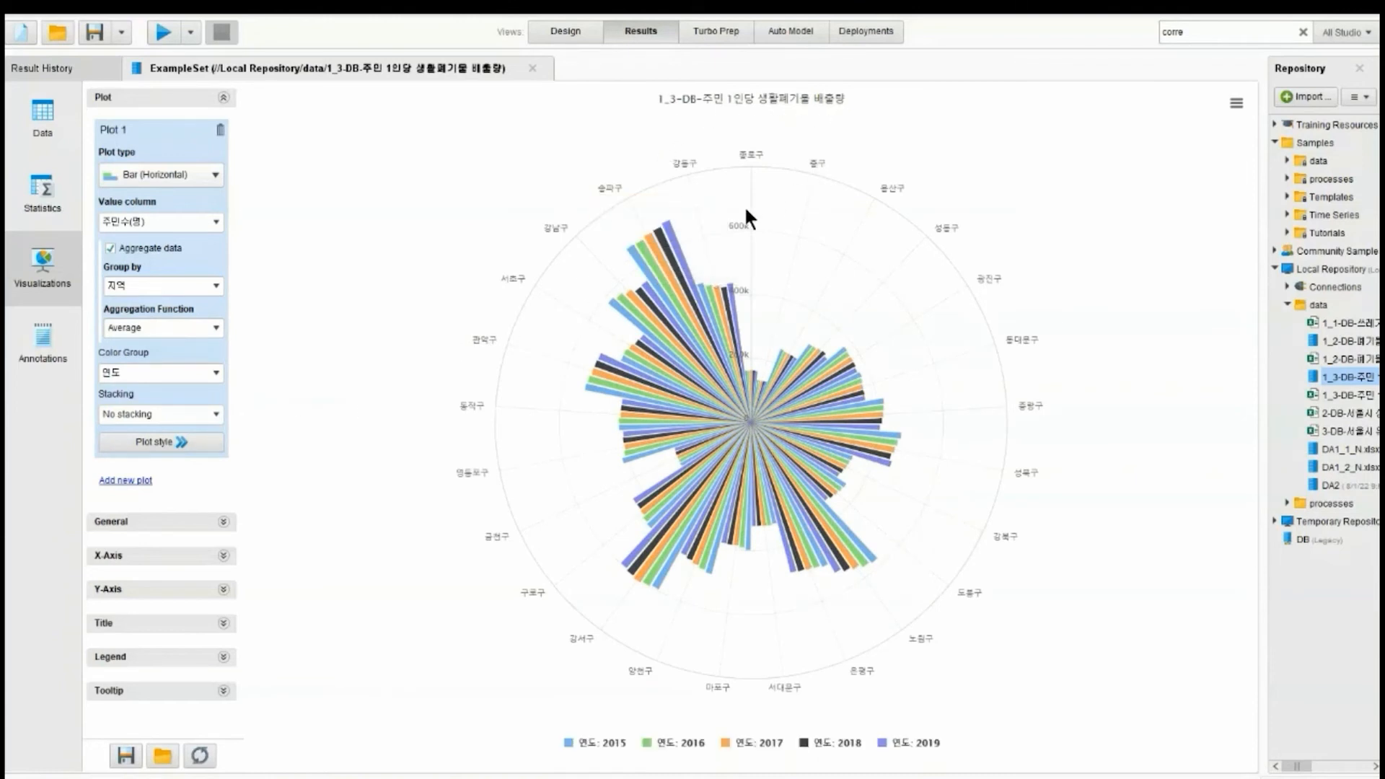
Examine the yearly 주민수(명) bars of 송파구, 강남구, 영등포구 and 노원구, and open the chart's export options
mouse_move(674, 234)
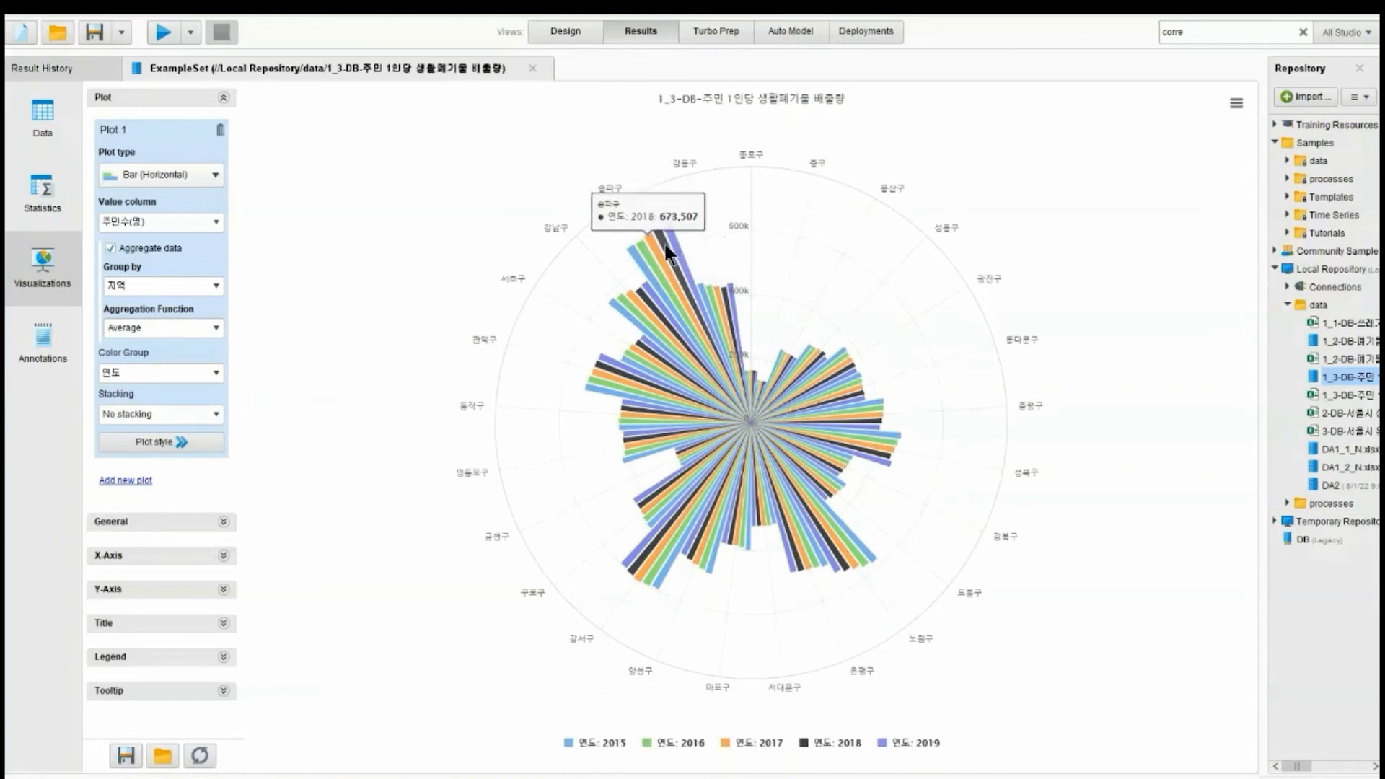
mouse_move(629, 313)
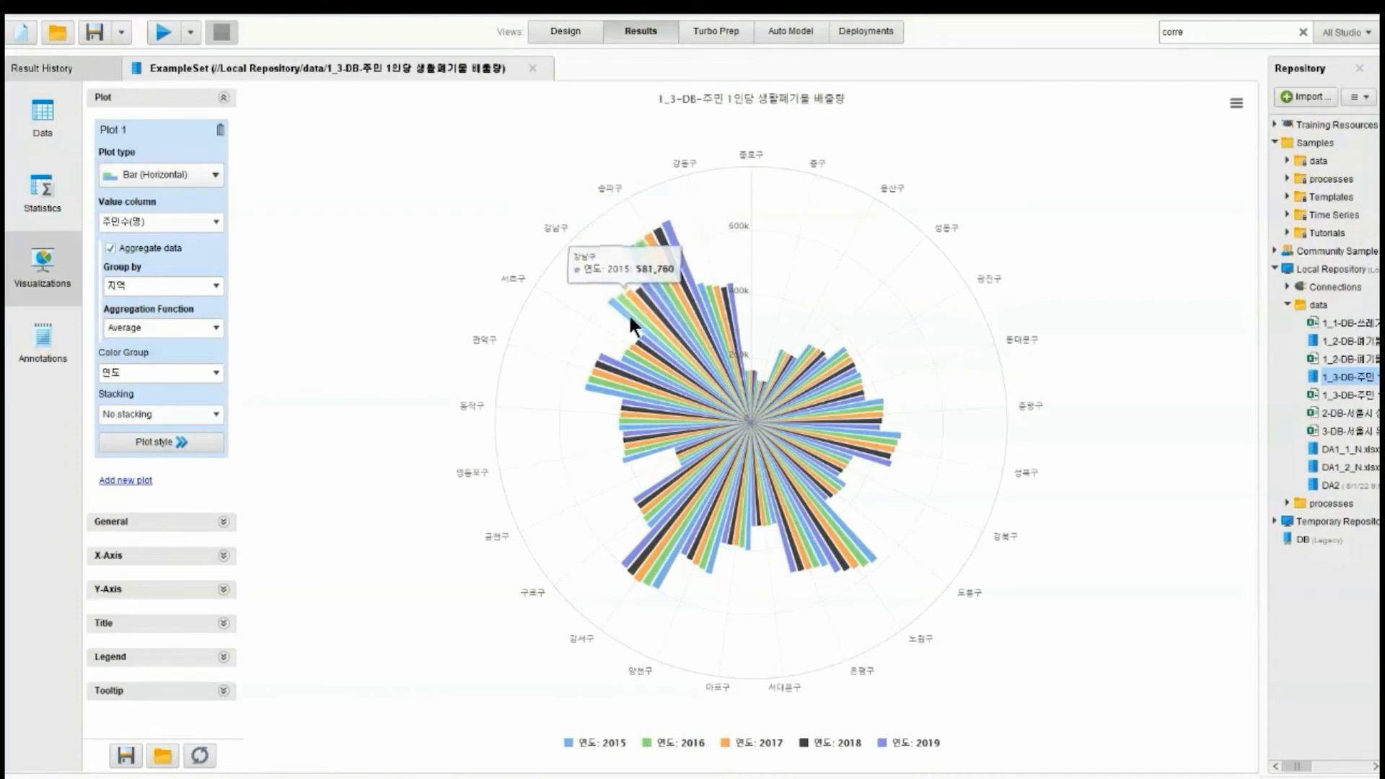
mouse_move(637, 486)
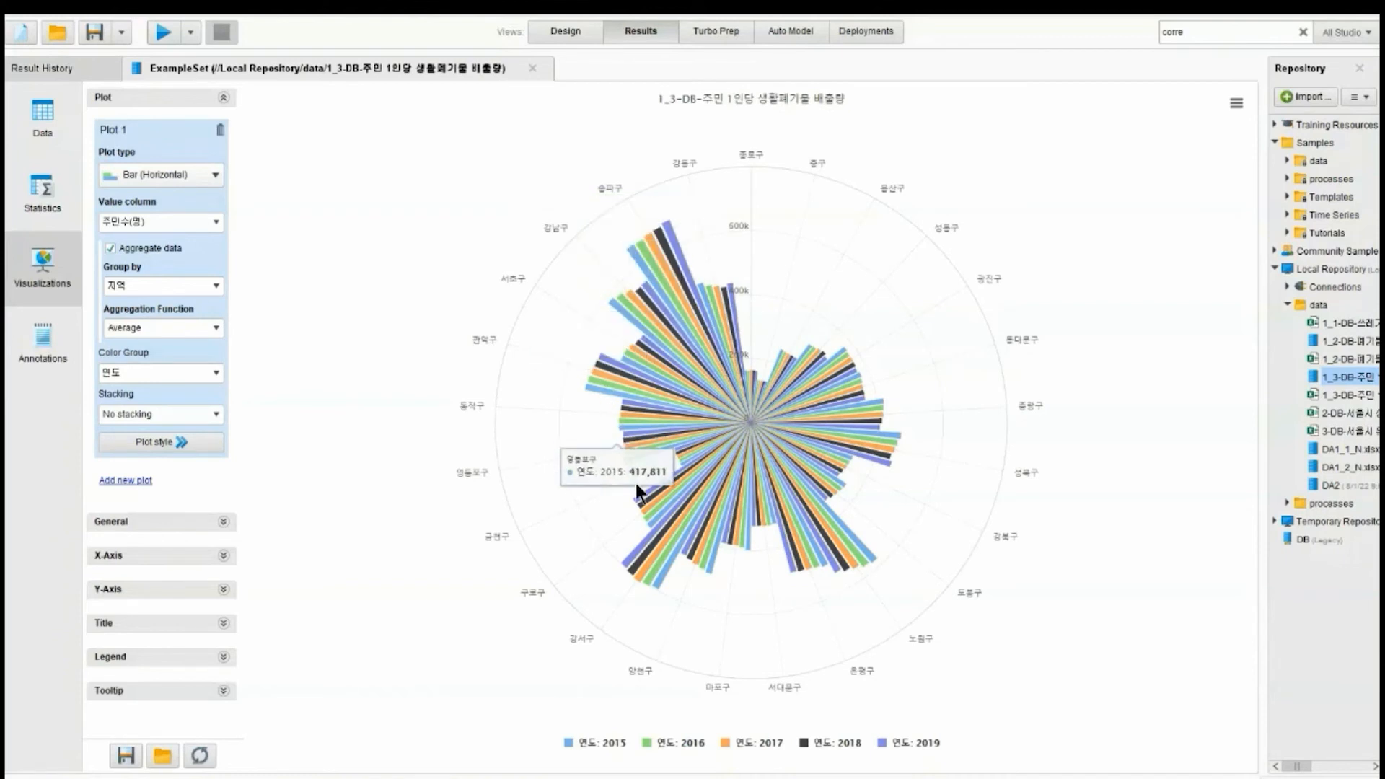
mouse_move(862, 555)
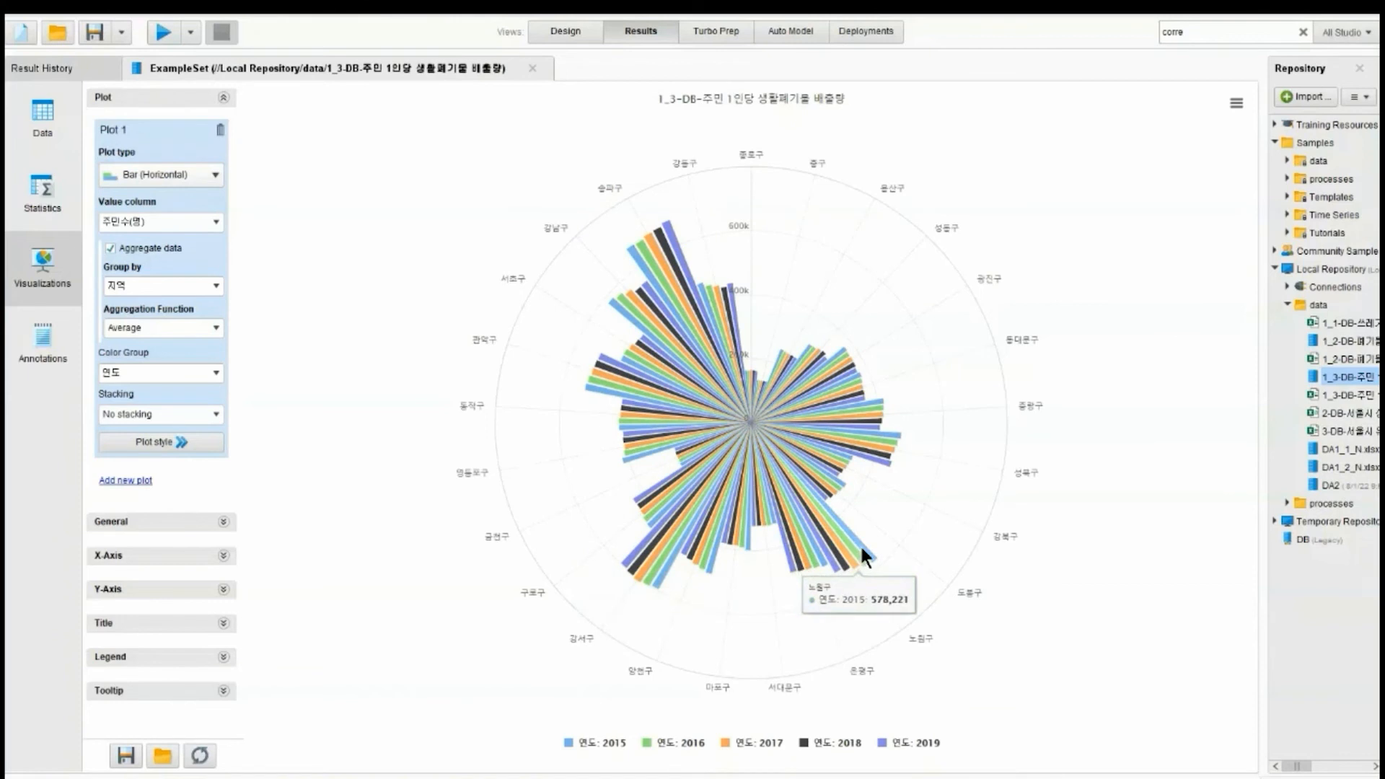
left_click(1236, 103)
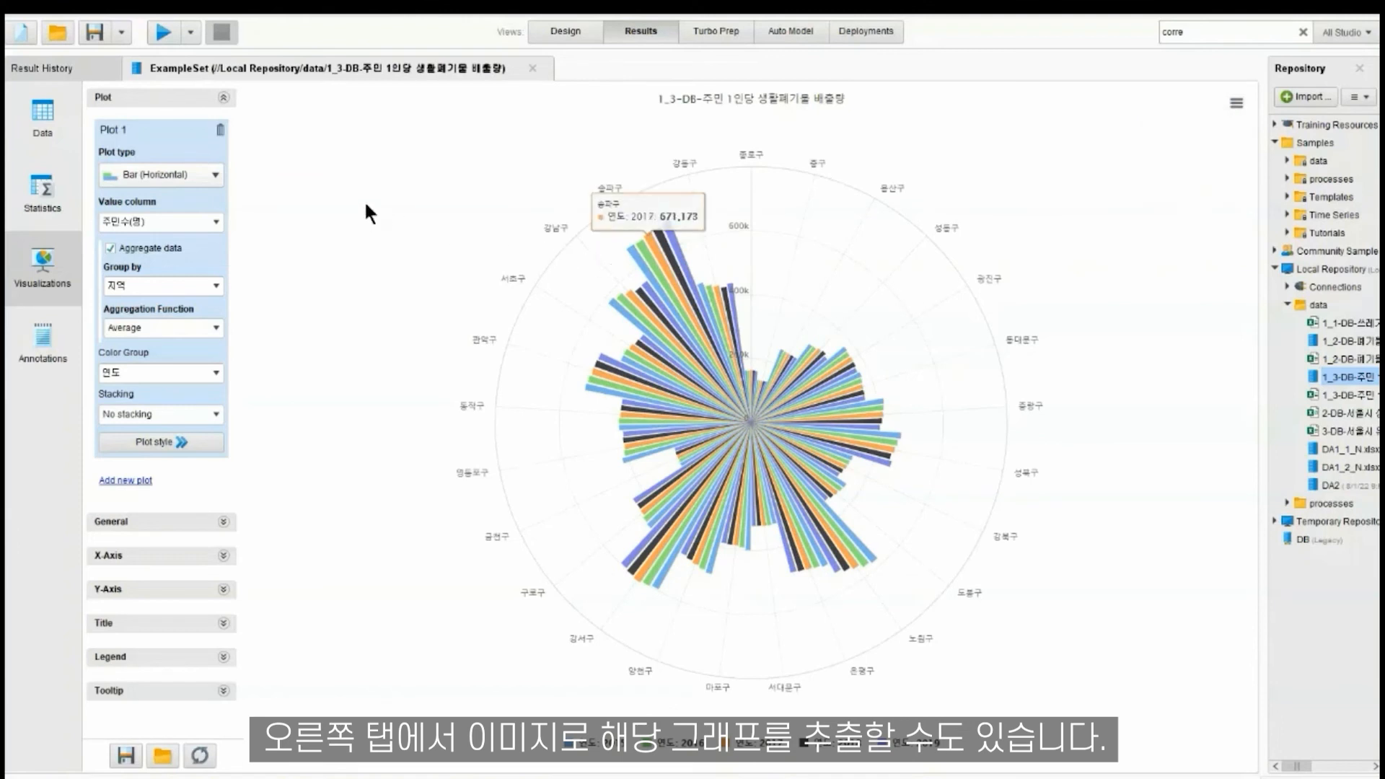
Change the value column to 주민 1인당 생활폐기물(쓰레기) 배출량(kg/인/일) and inspect the bars for 중구 and 강남구
left_click(216, 222)
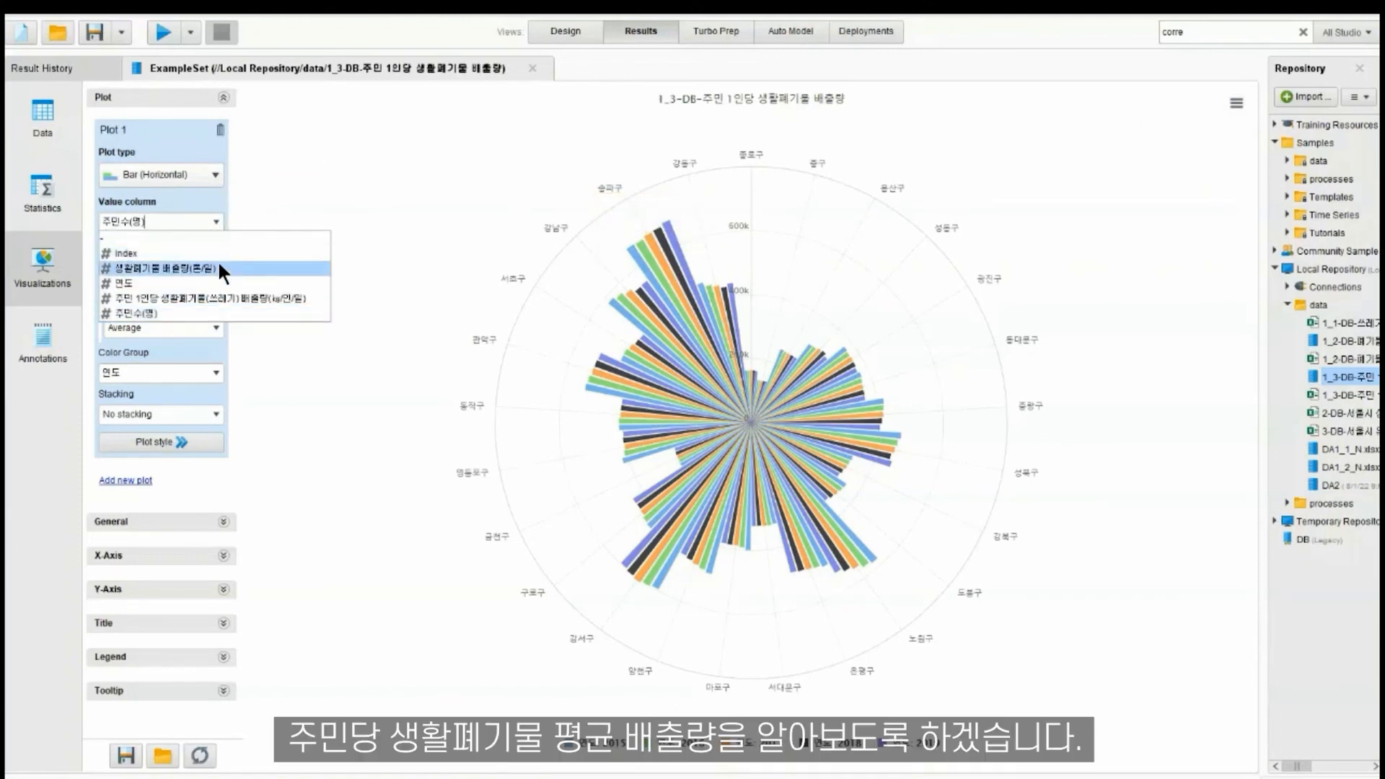
left_click(230, 295)
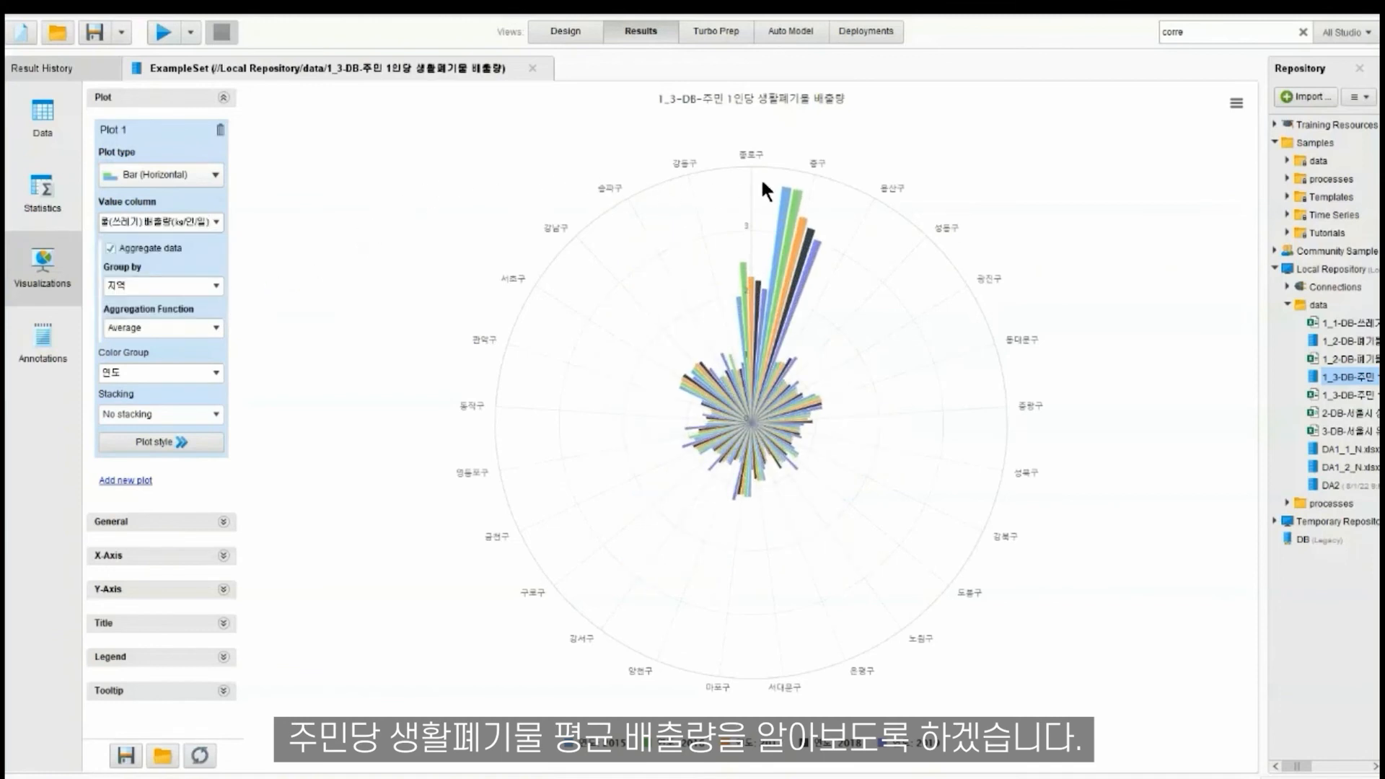
mouse_move(798, 238)
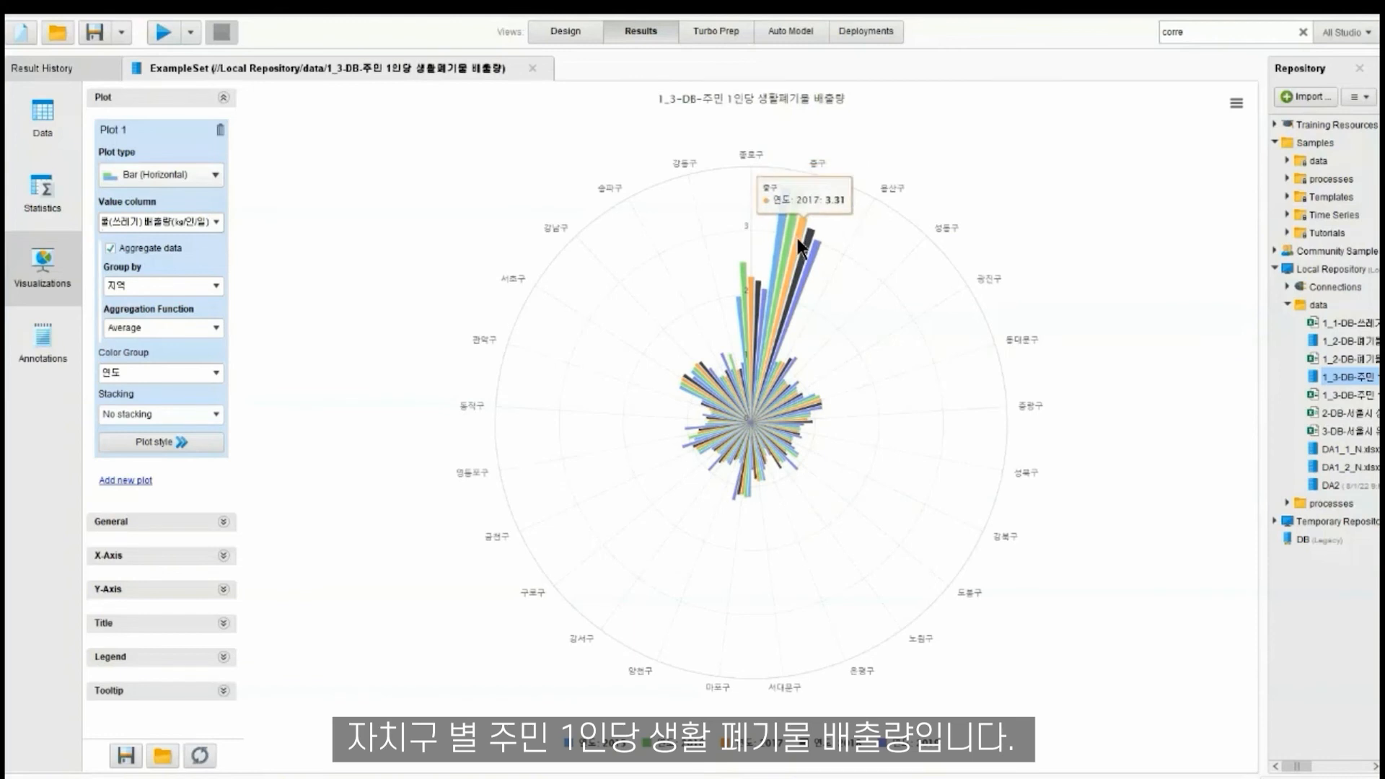
mouse_move(737, 297)
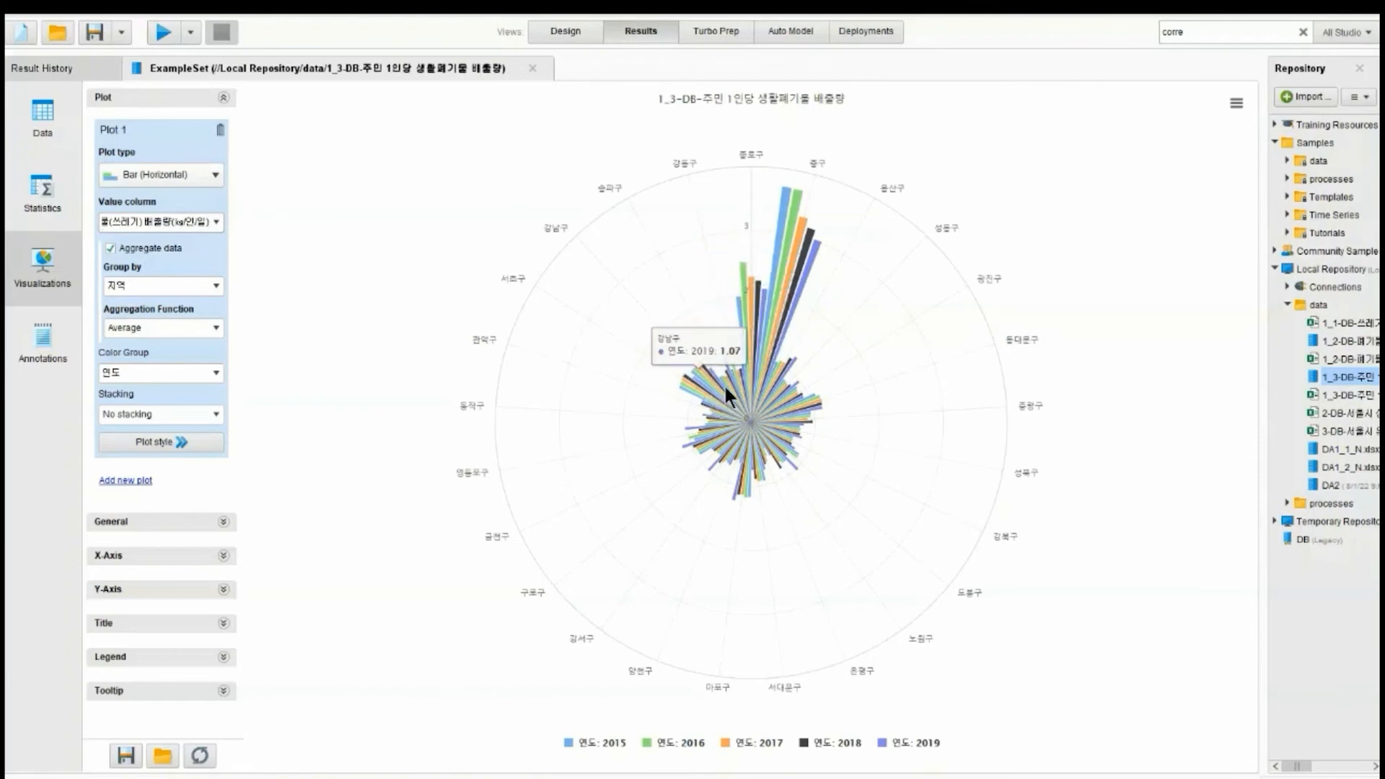
left_click(1236, 103)
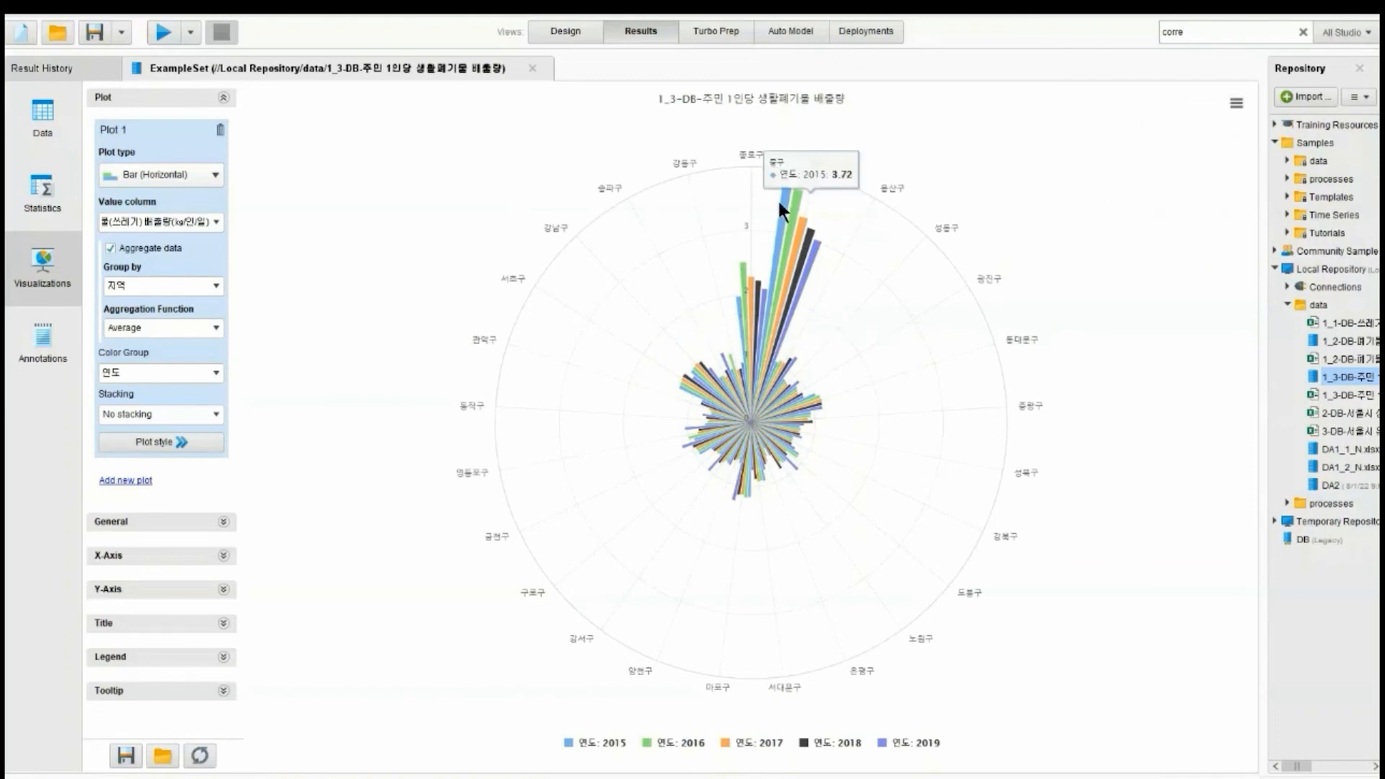
Change the bar chart's value column to 생활폐기물 배출량(톤/일) and open the chart's export options
left_click(211, 220)
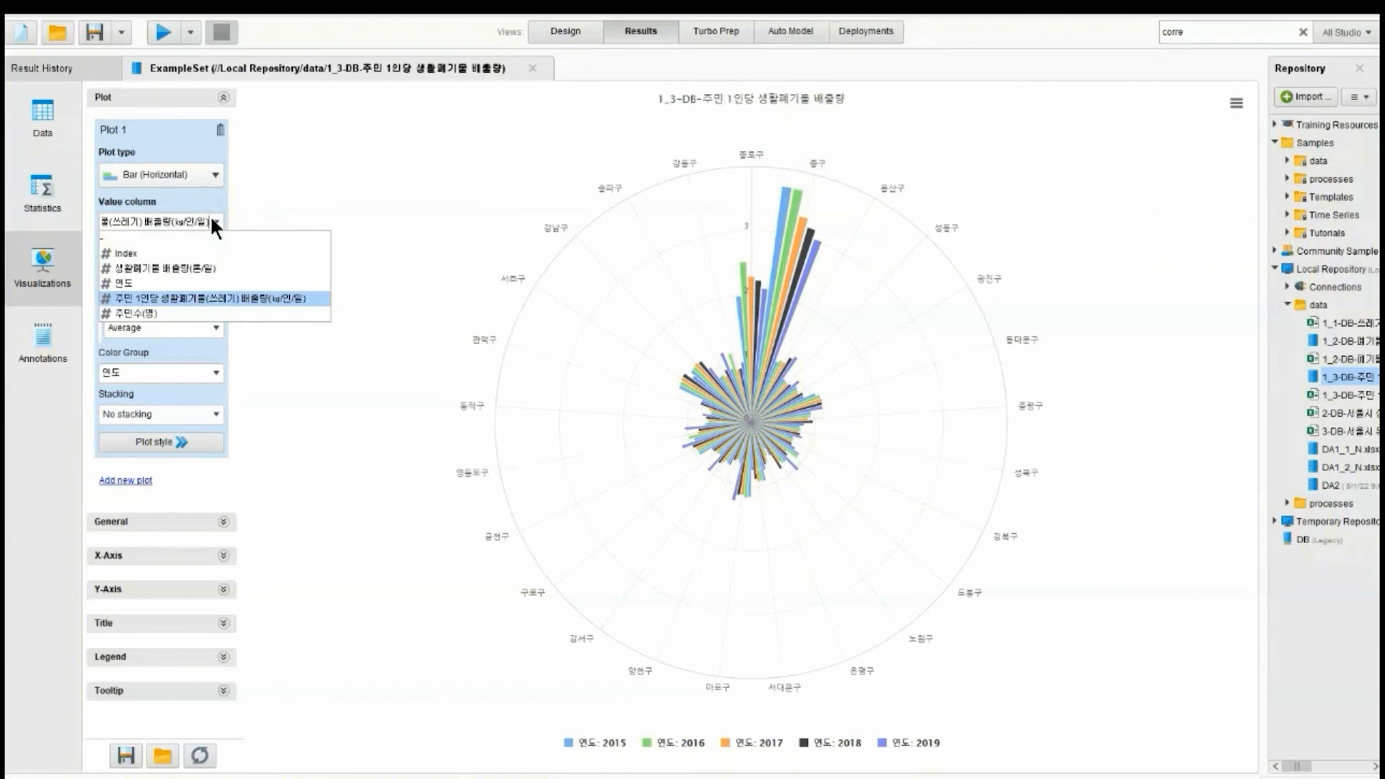
left_click(211, 262)
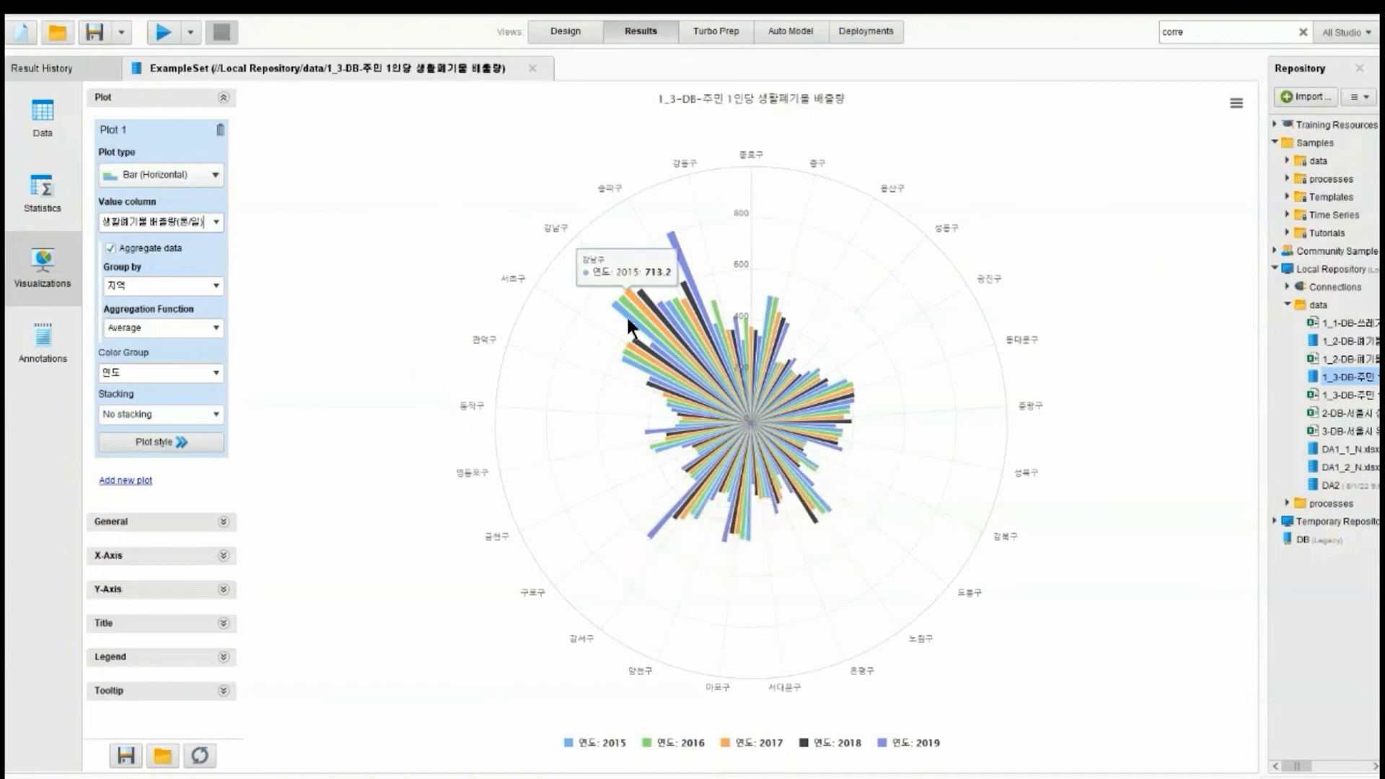
left_click(1235, 102)
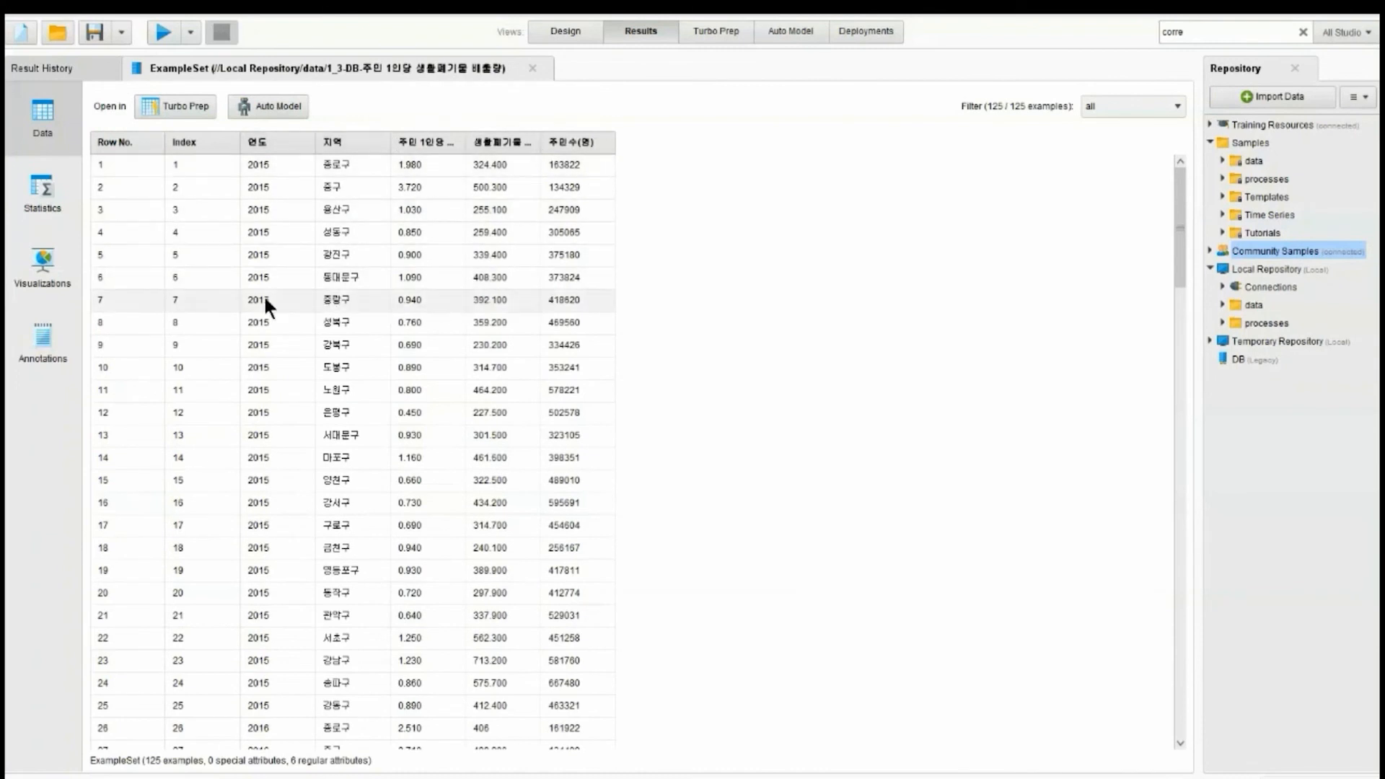
Add a new Scatter / Bubble plot for the data set with 지역 as its X-axis column
left_click(63, 280)
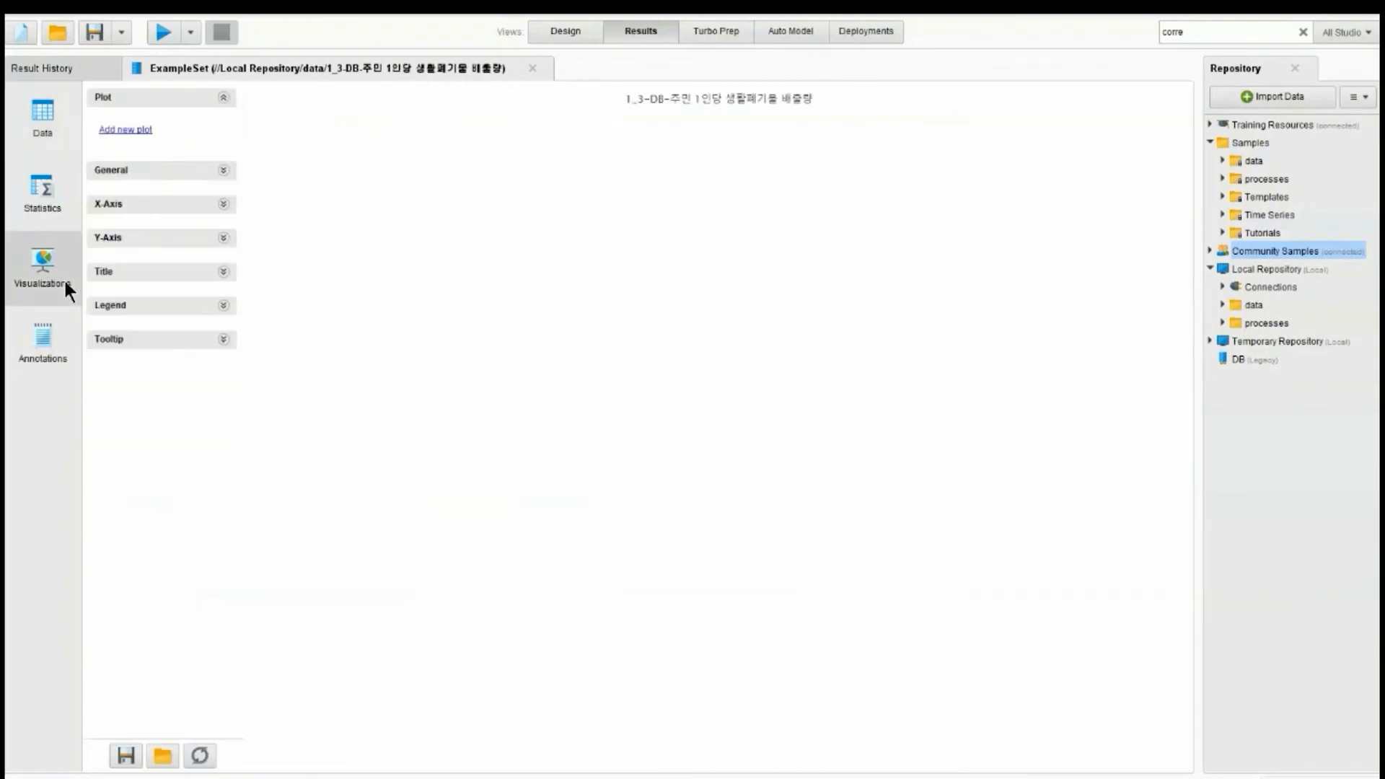
left_click(145, 130)
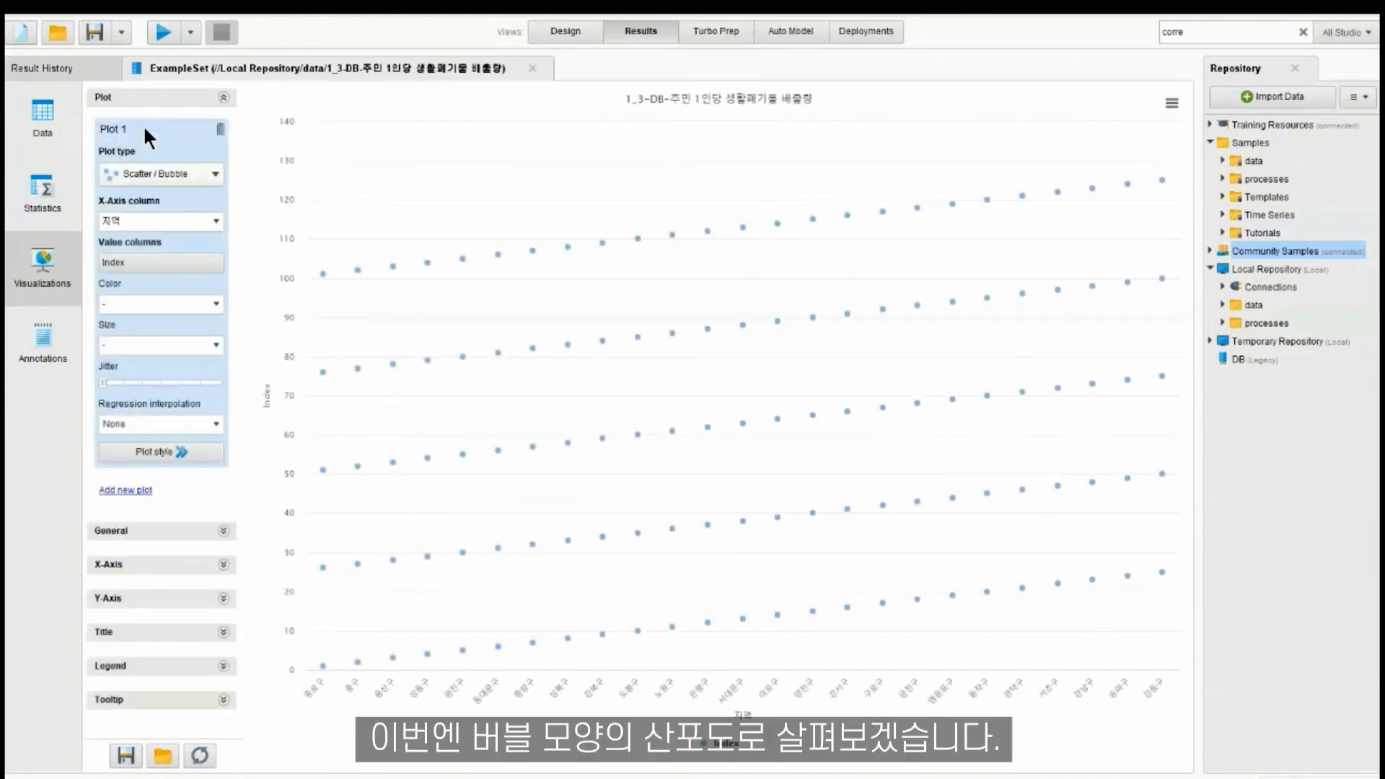
left_click(169, 166)
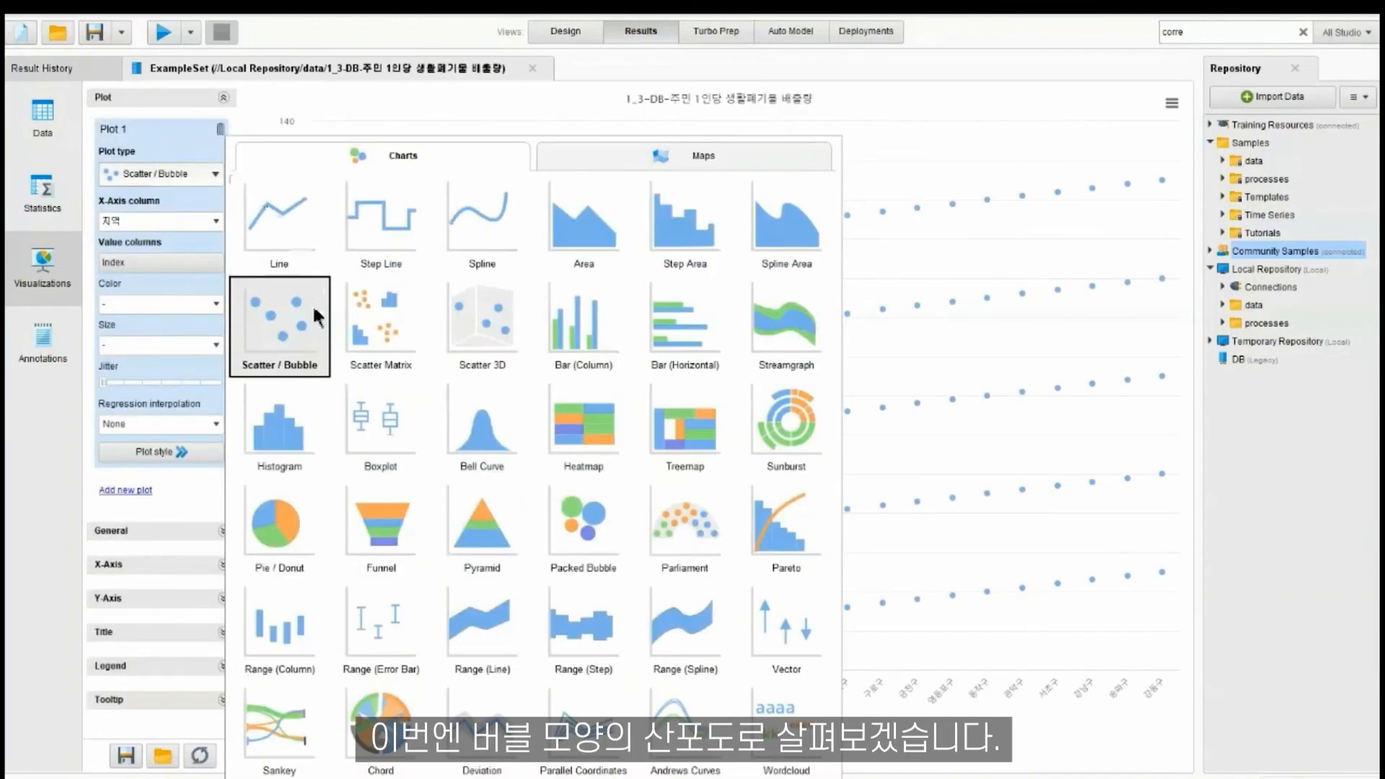
left_click(270, 318)
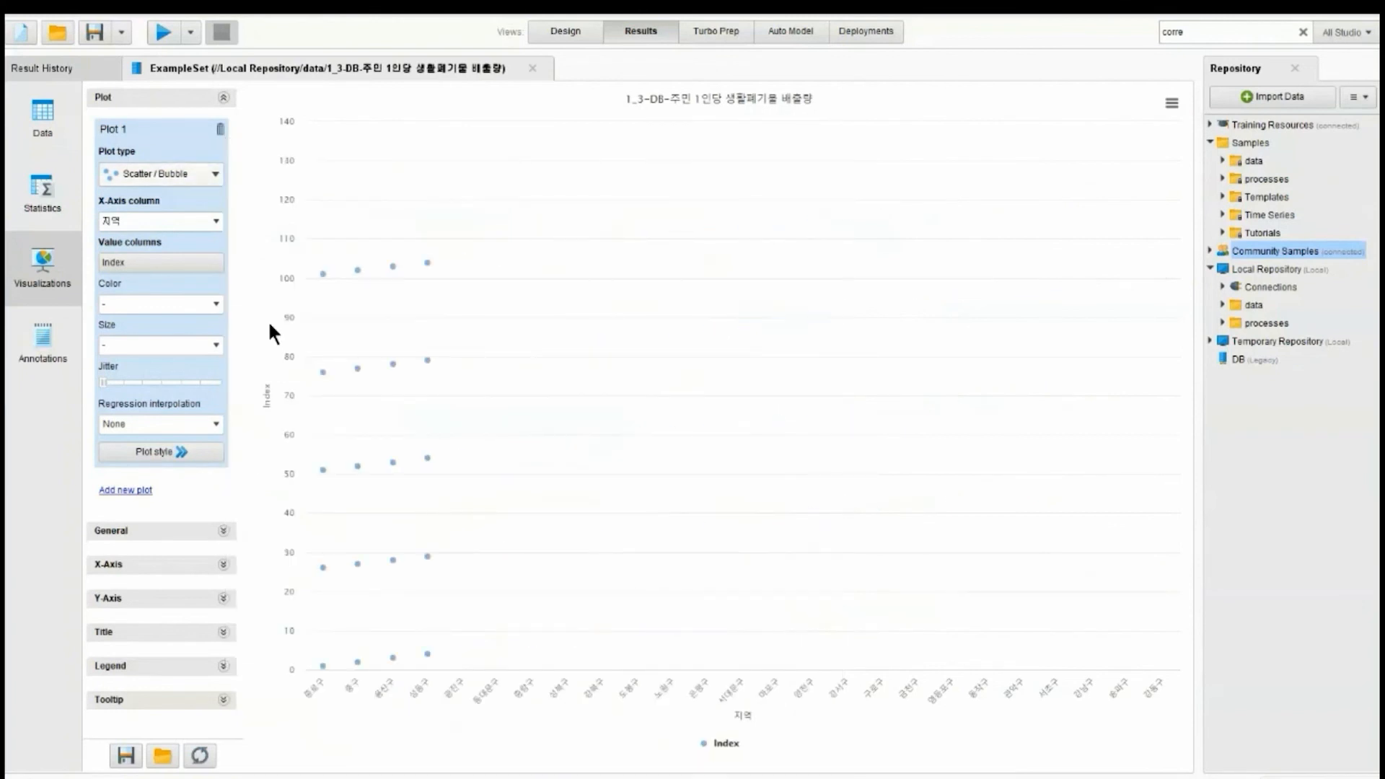
left_click(217, 221)
left_click(158, 324)
Replace Index with 생활폐기물 배출량(톤/일) in the bubble plot's value columns
left_click(186, 265)
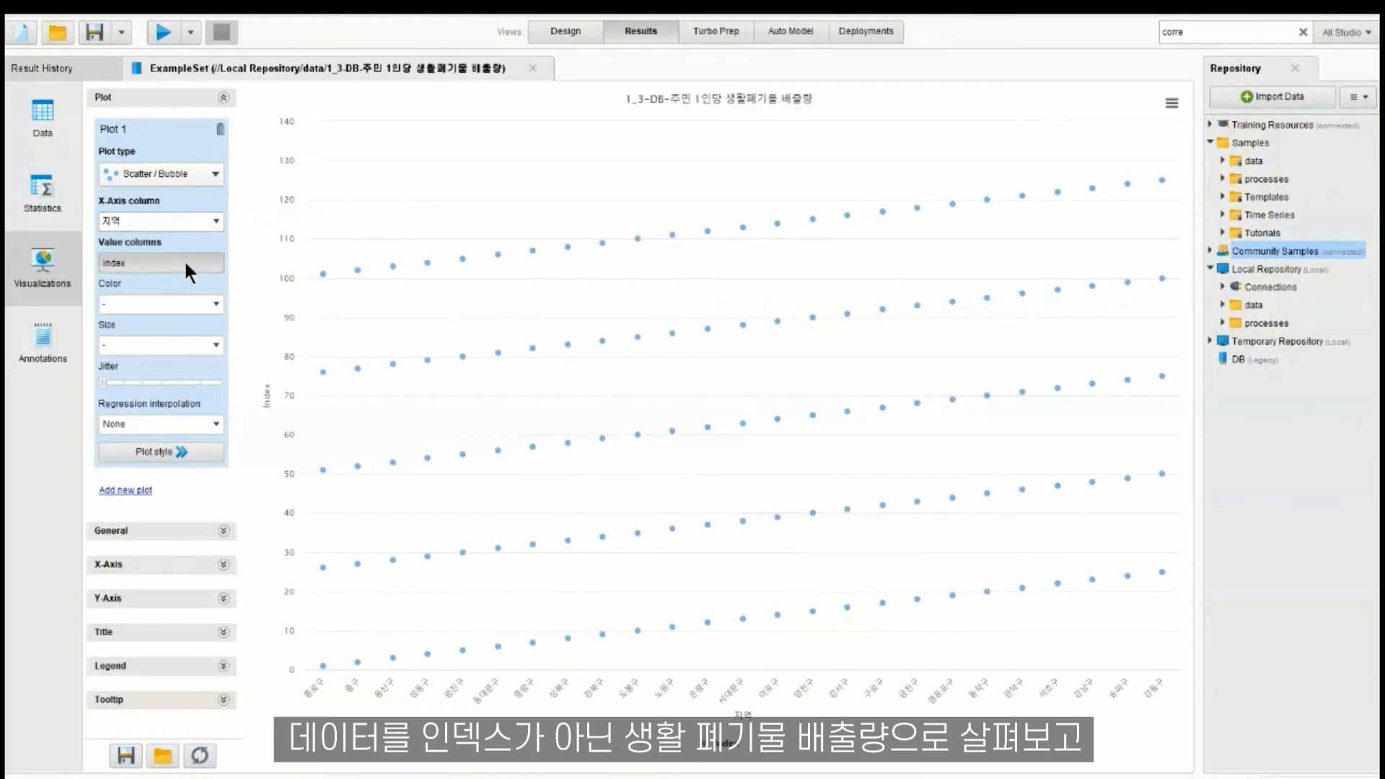
left_click(522, 360)
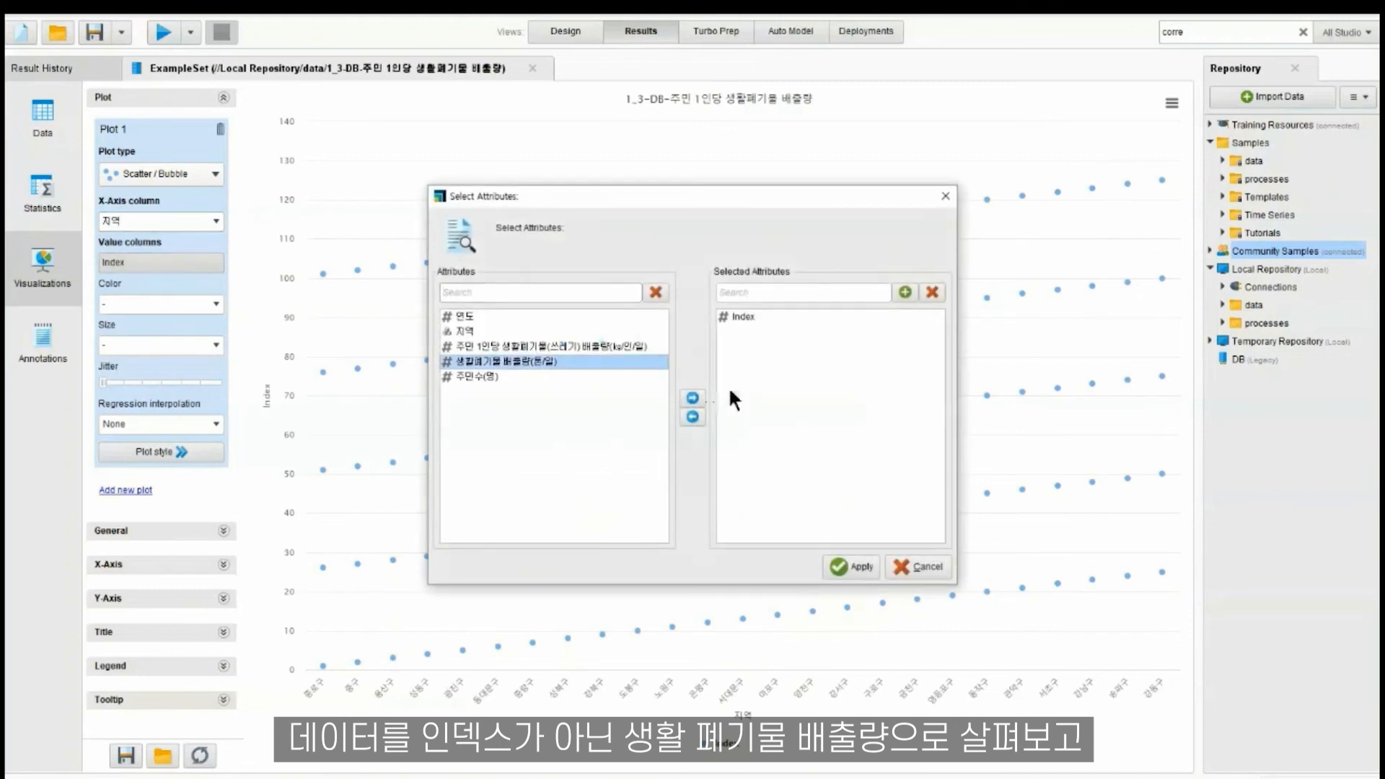
left_click(692, 398)
left_click(736, 318)
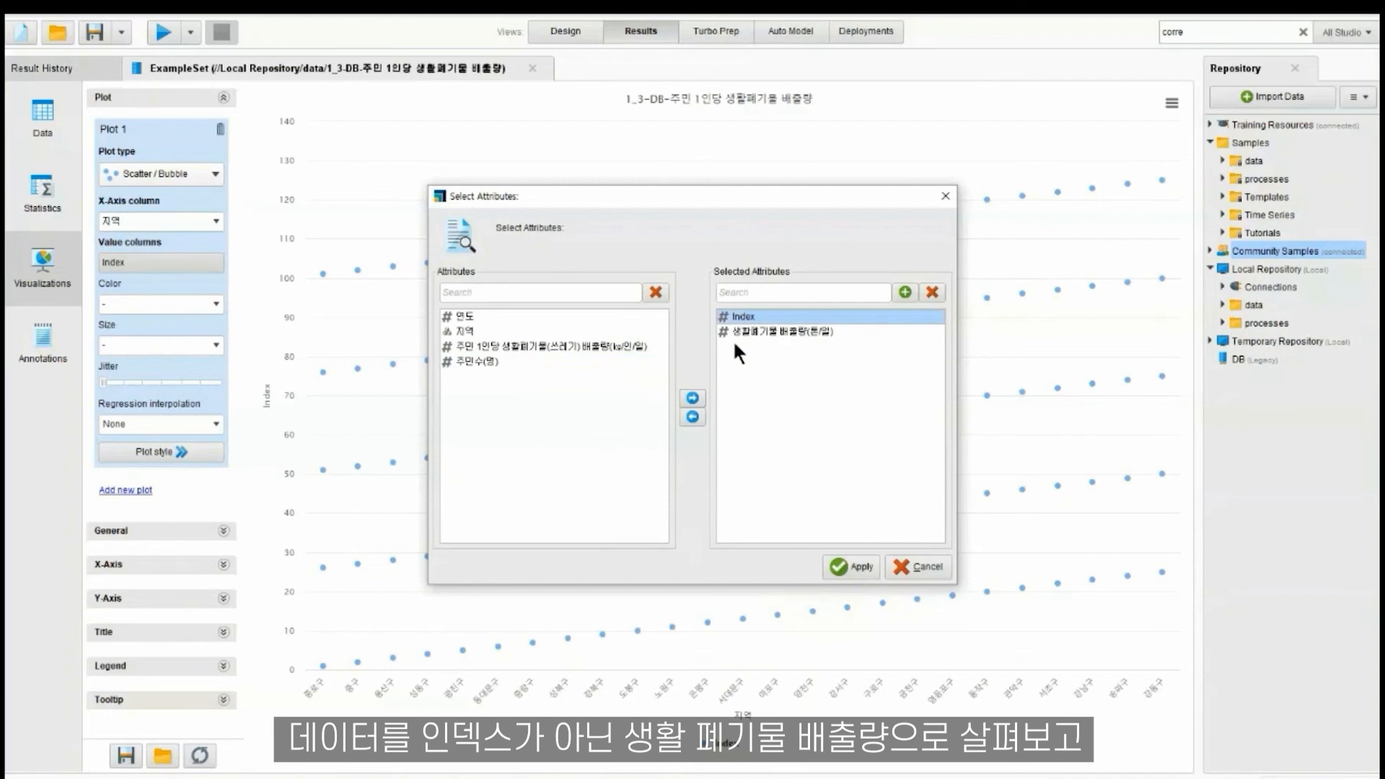
left_click(694, 416)
left_click(865, 563)
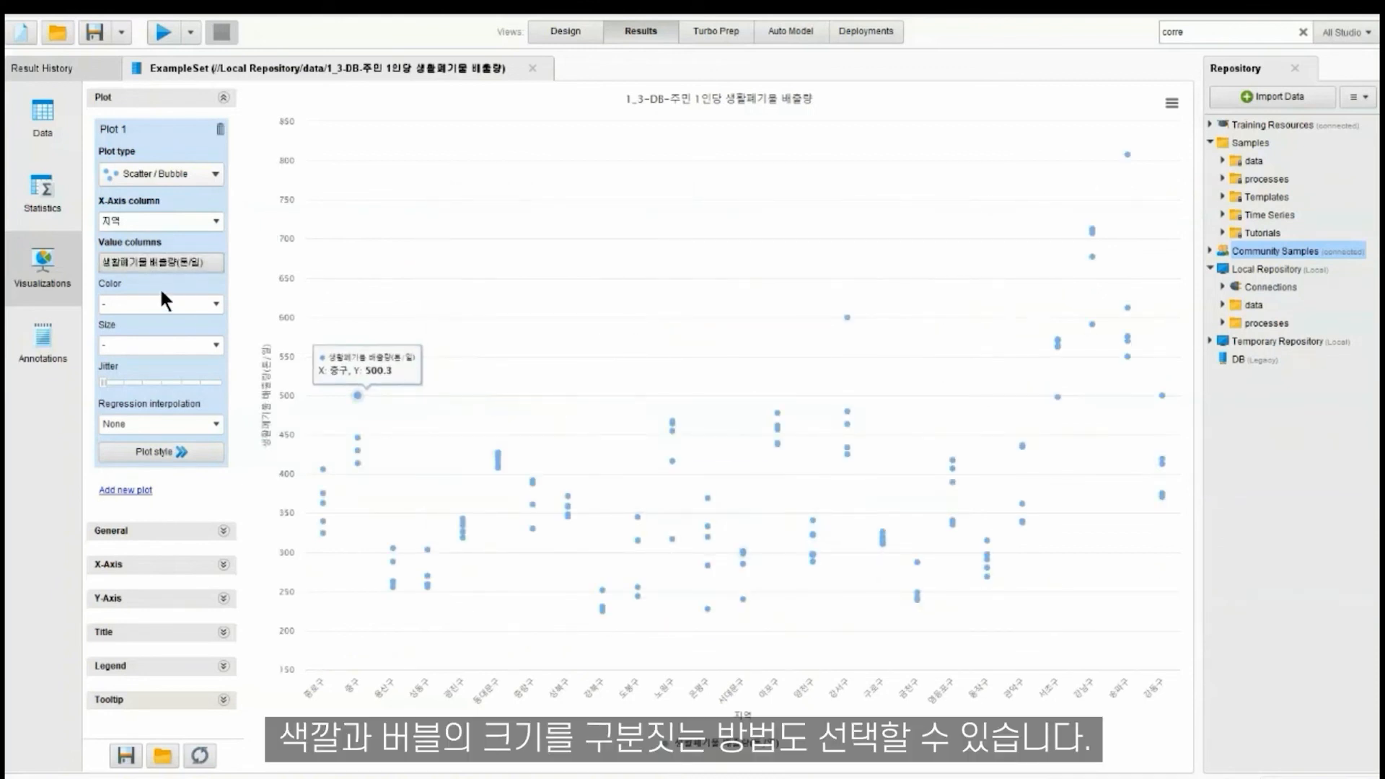
Color the bubbles by 주민수(명) and size them by 주민 1인당 생활폐기물(쓰레기) 배출량(kg/인/일)
left_click(215, 304)
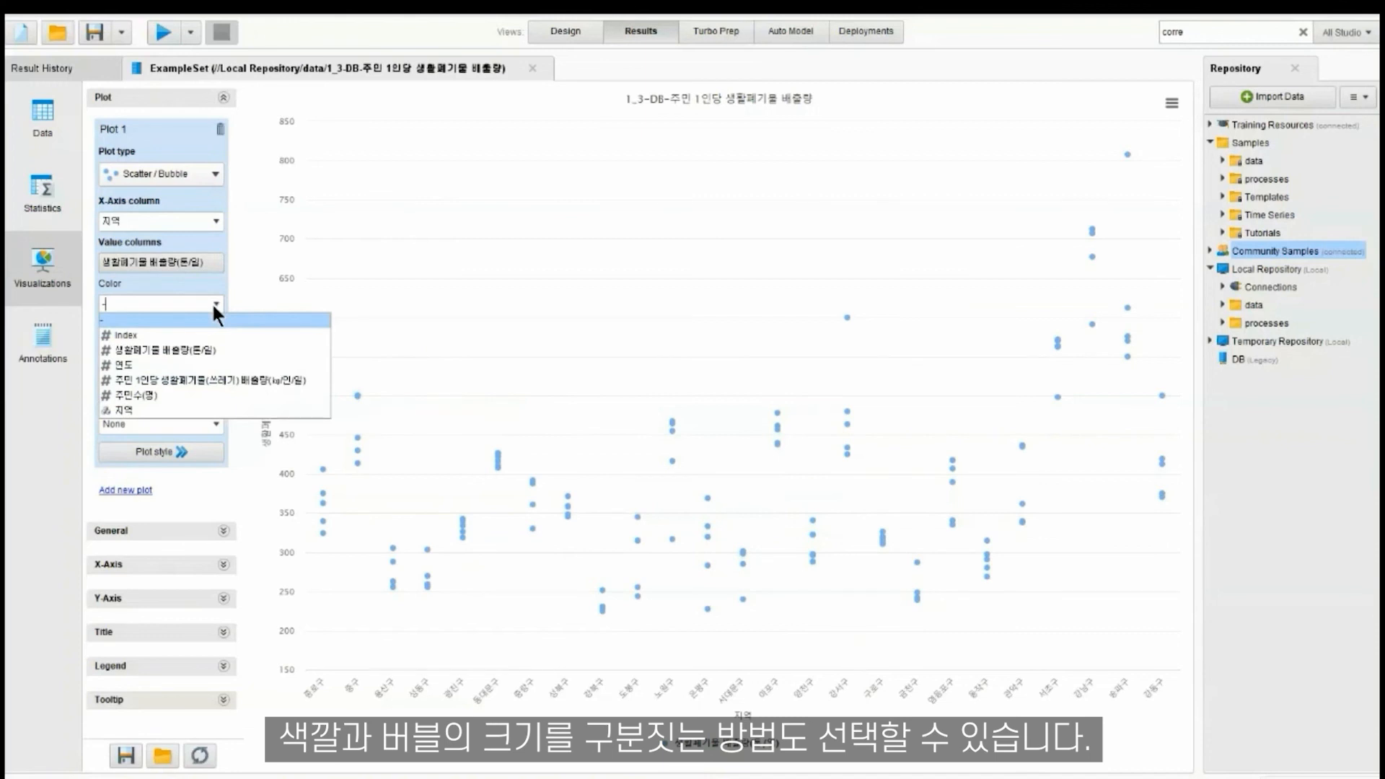
left_click(192, 394)
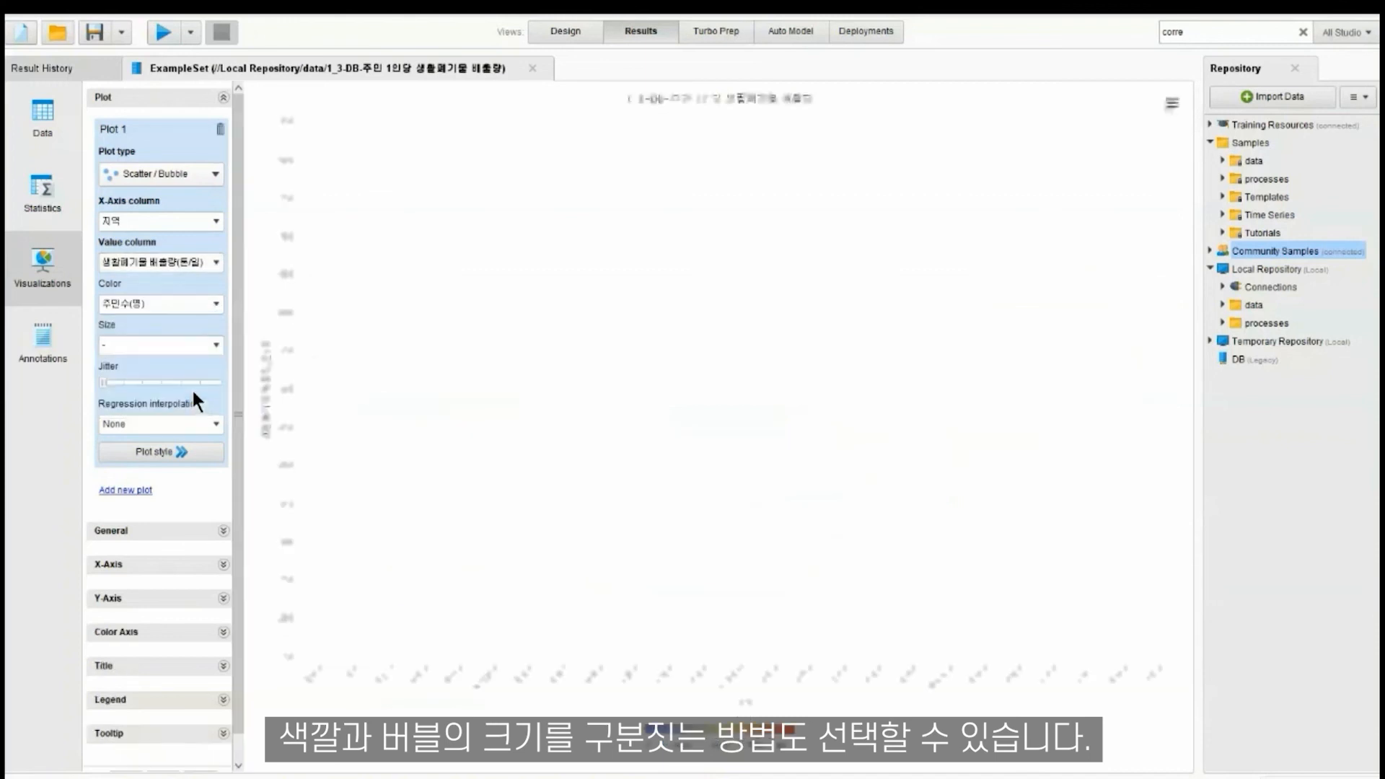
left_click(217, 344)
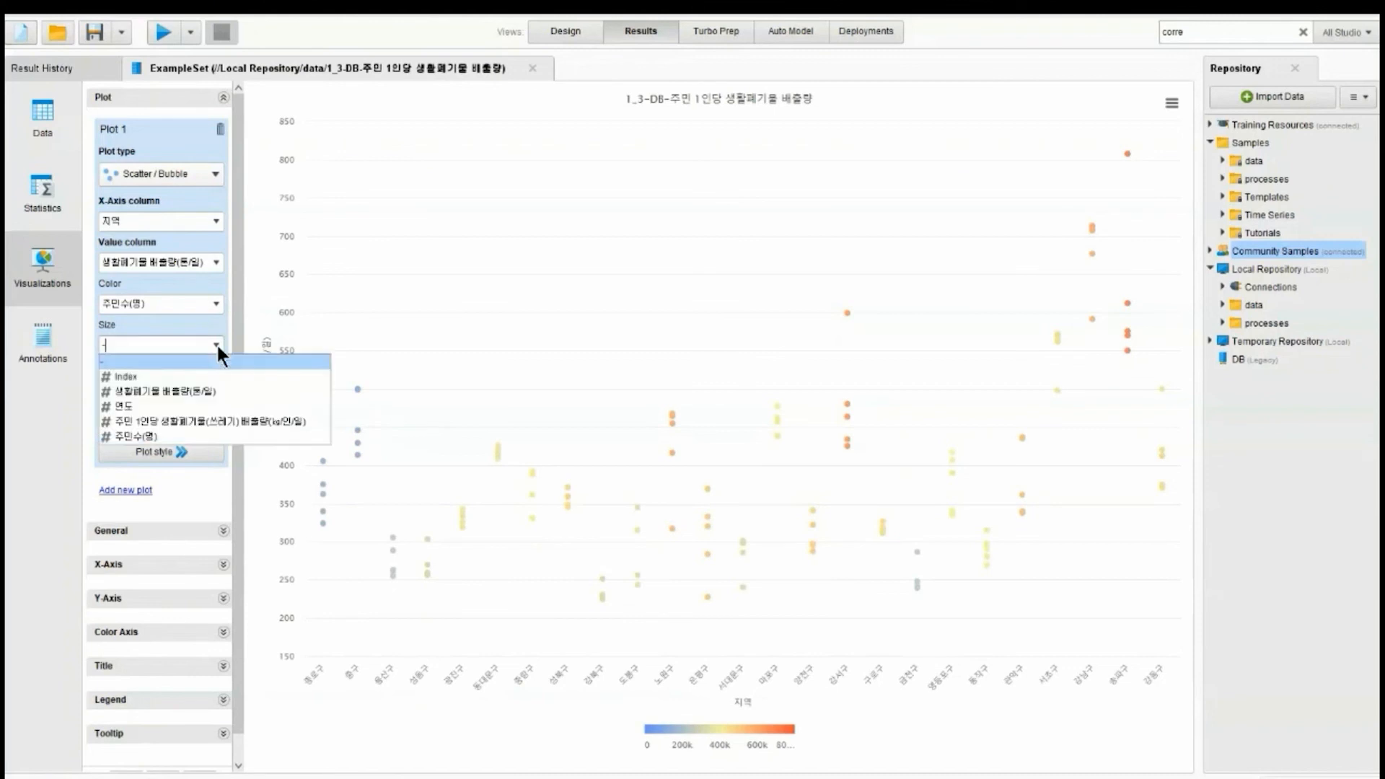
left_click(238, 422)
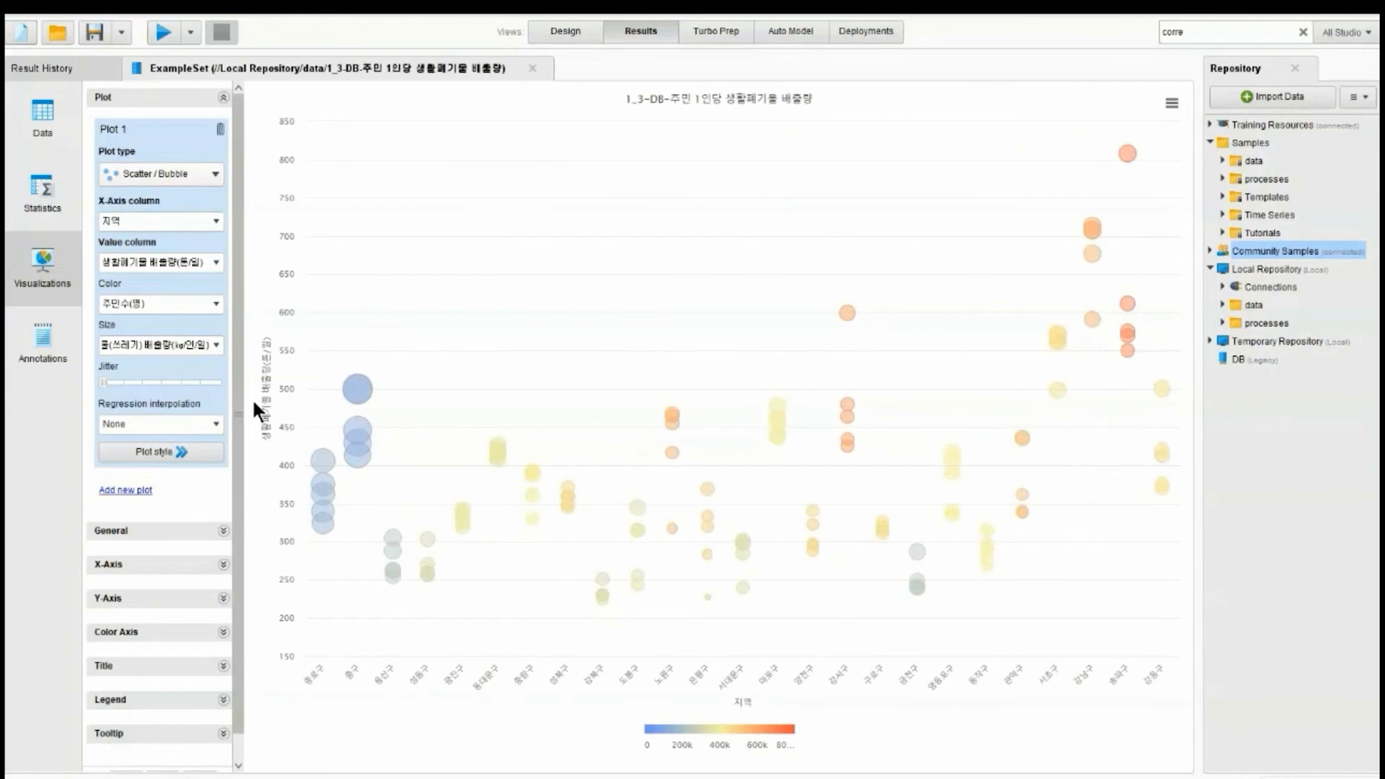
Try the Polar (Circle) chart display mode on the bubble plot and return it to Regular
left_click(223, 532)
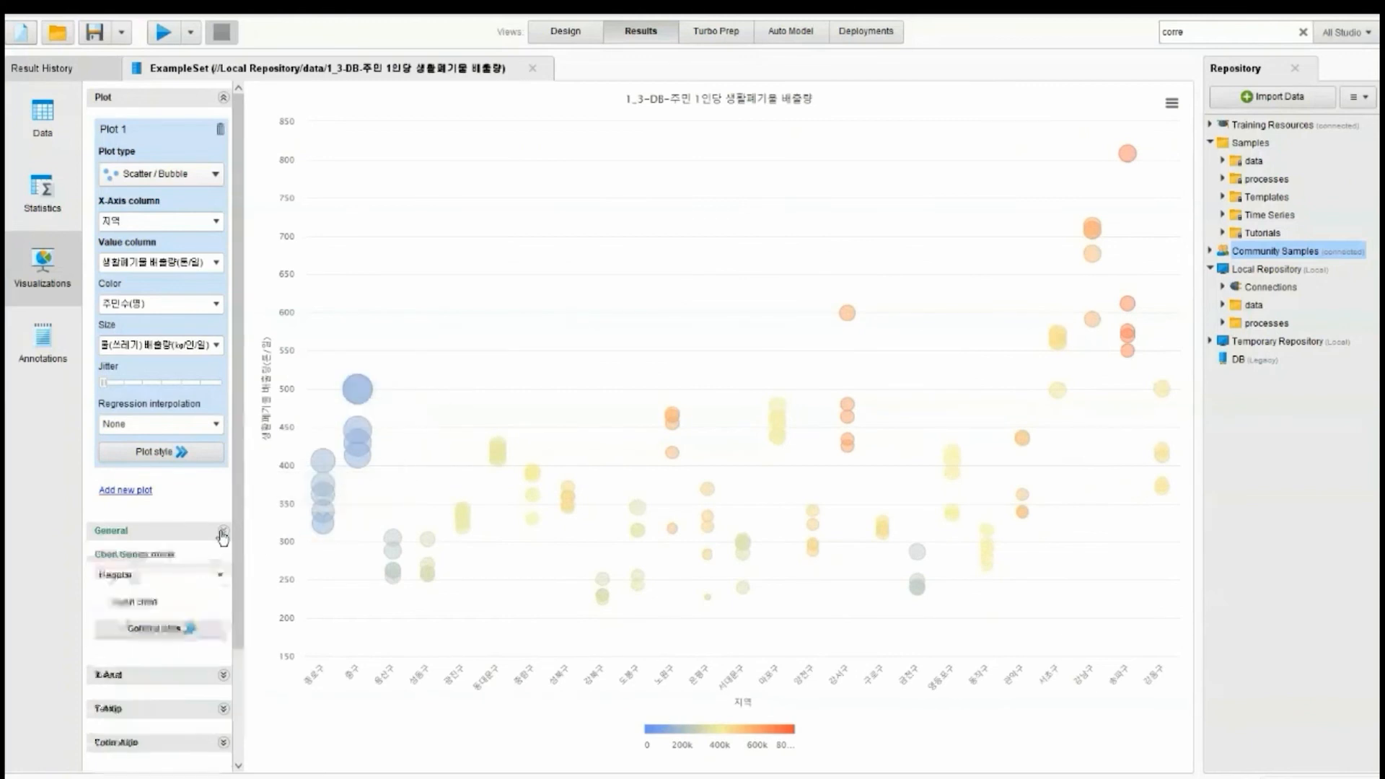
left_click(211, 575)
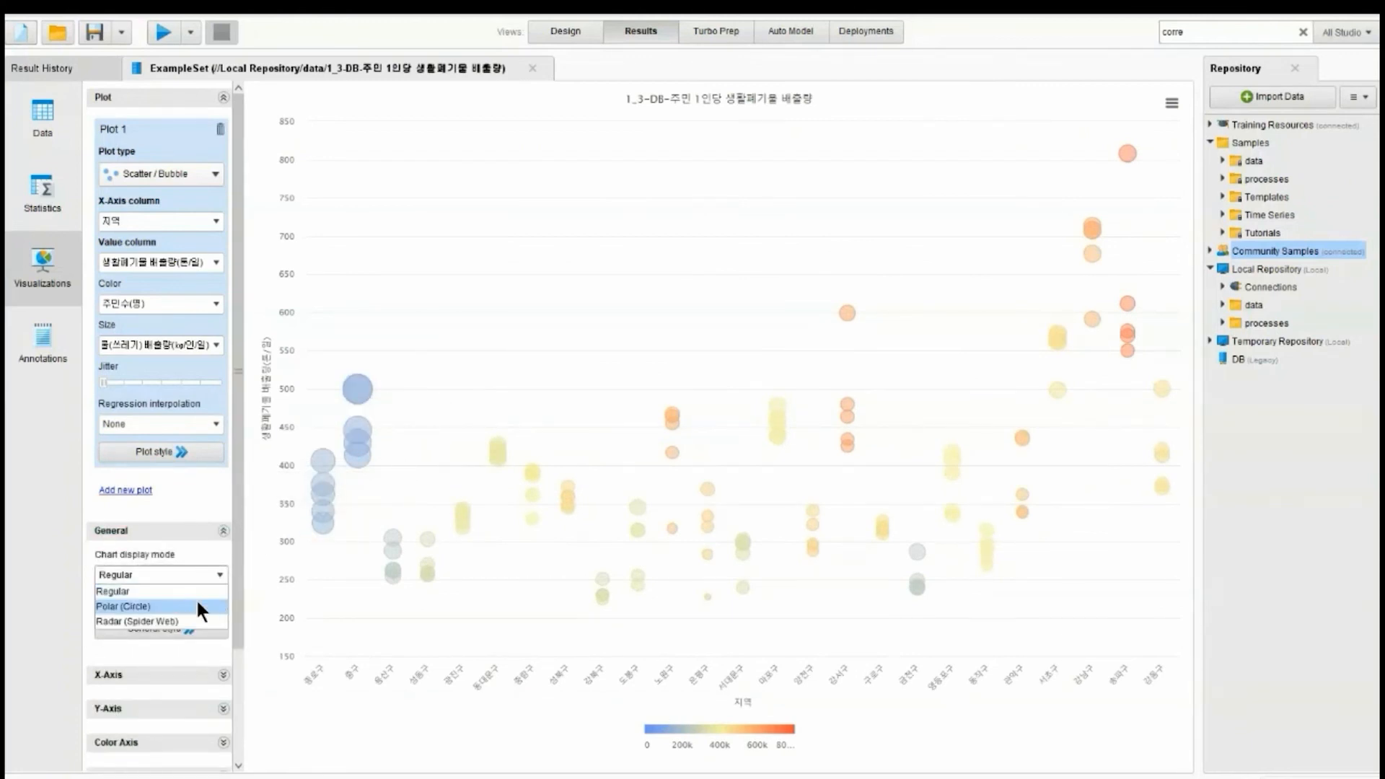
left_click(197, 601)
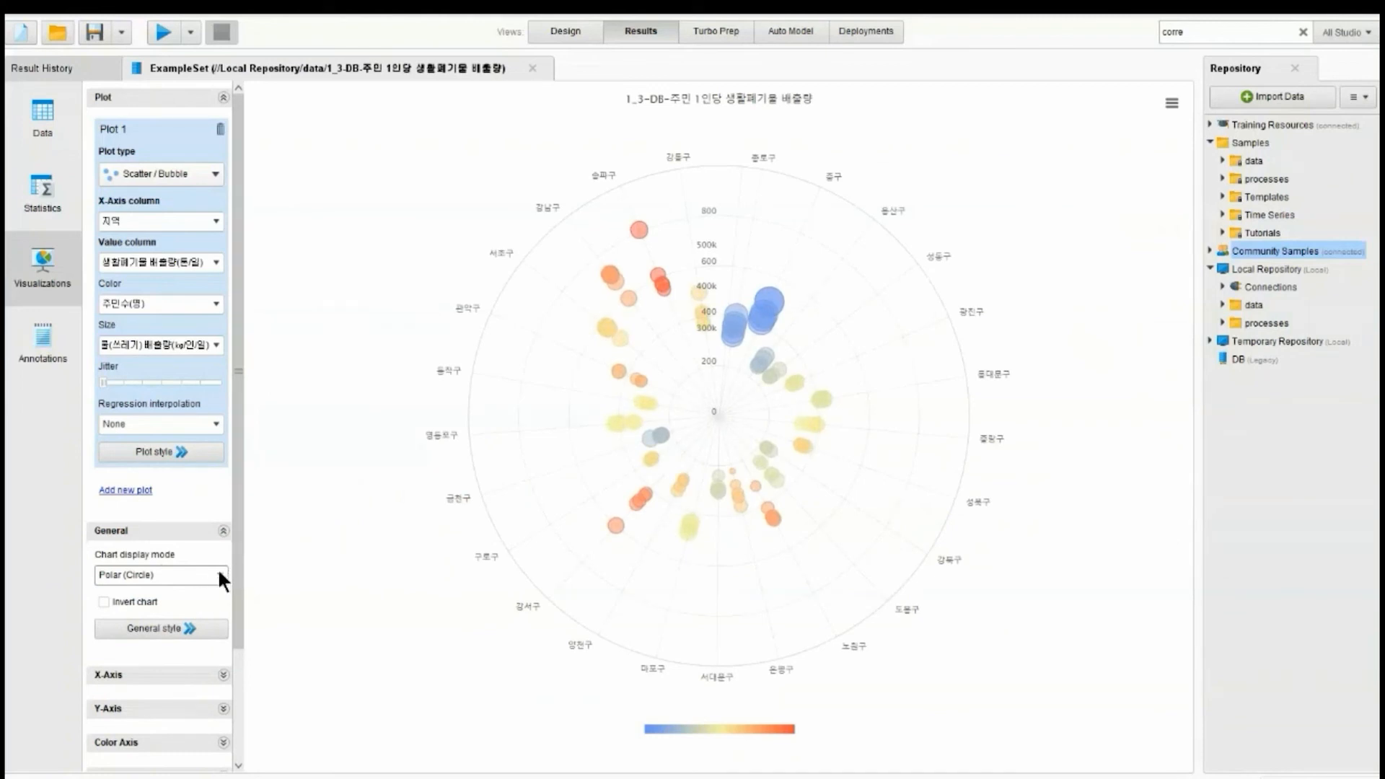
left_click(217, 568)
left_click(208, 589)
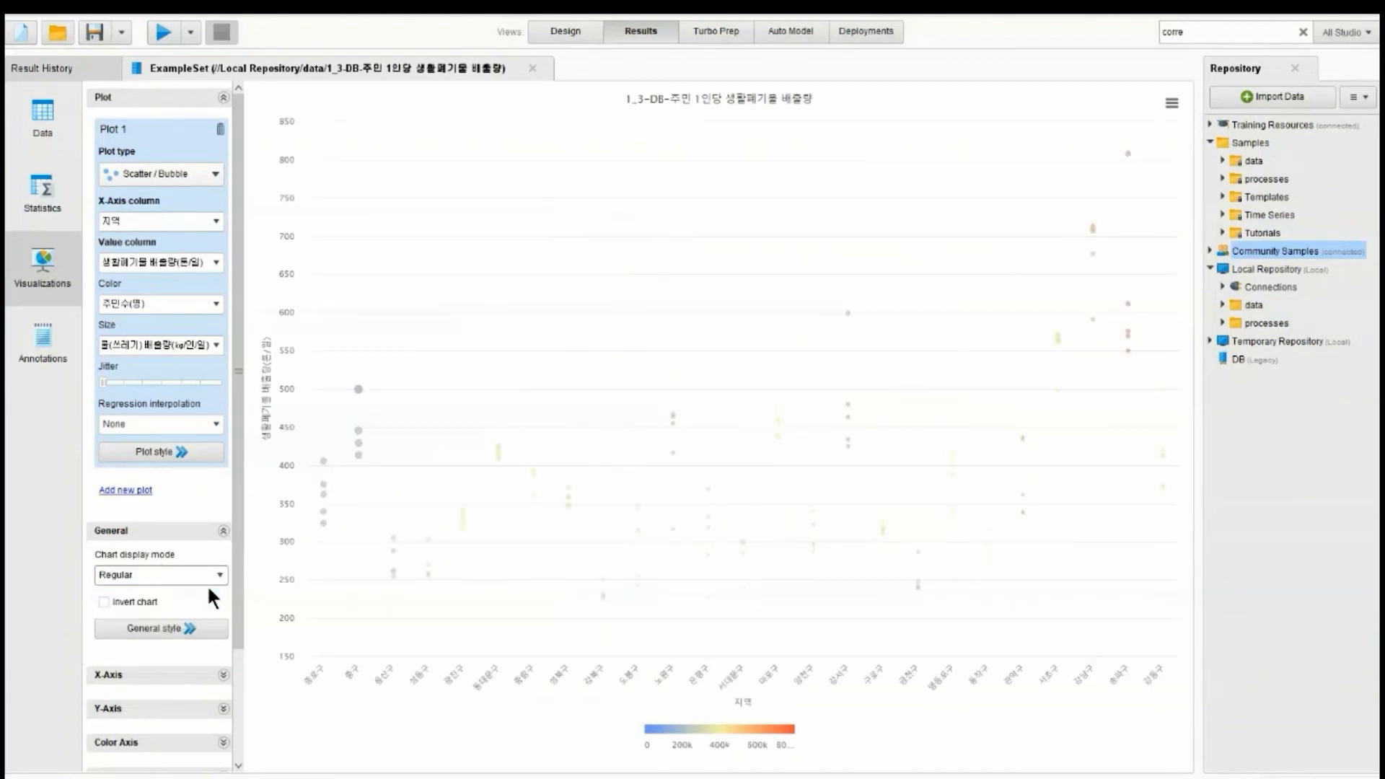
Remove the "1_3-DB-" prefix from the chart title so it reads 주민 1인당 생활폐기물 배출량
scroll(194, 571, "down", 3)
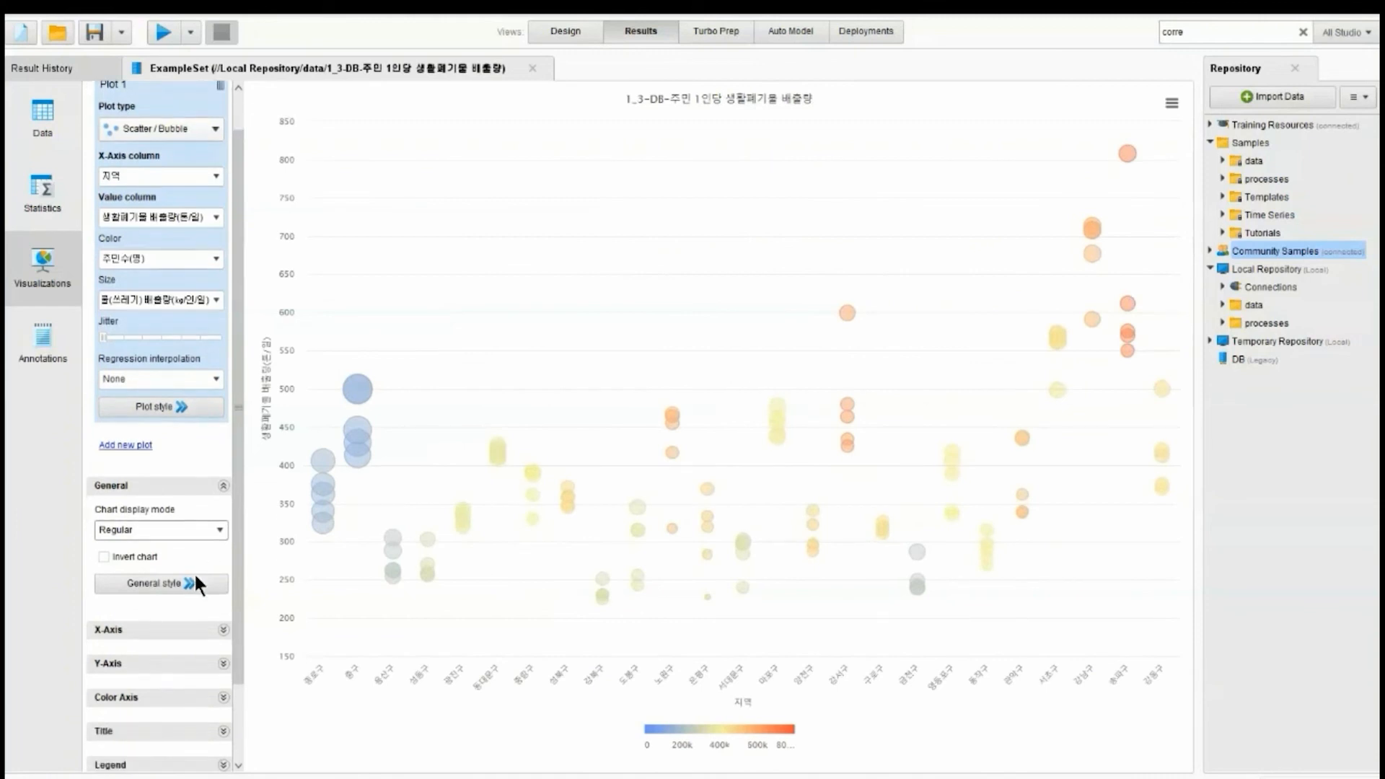
scroll(193, 571, "down", 1)
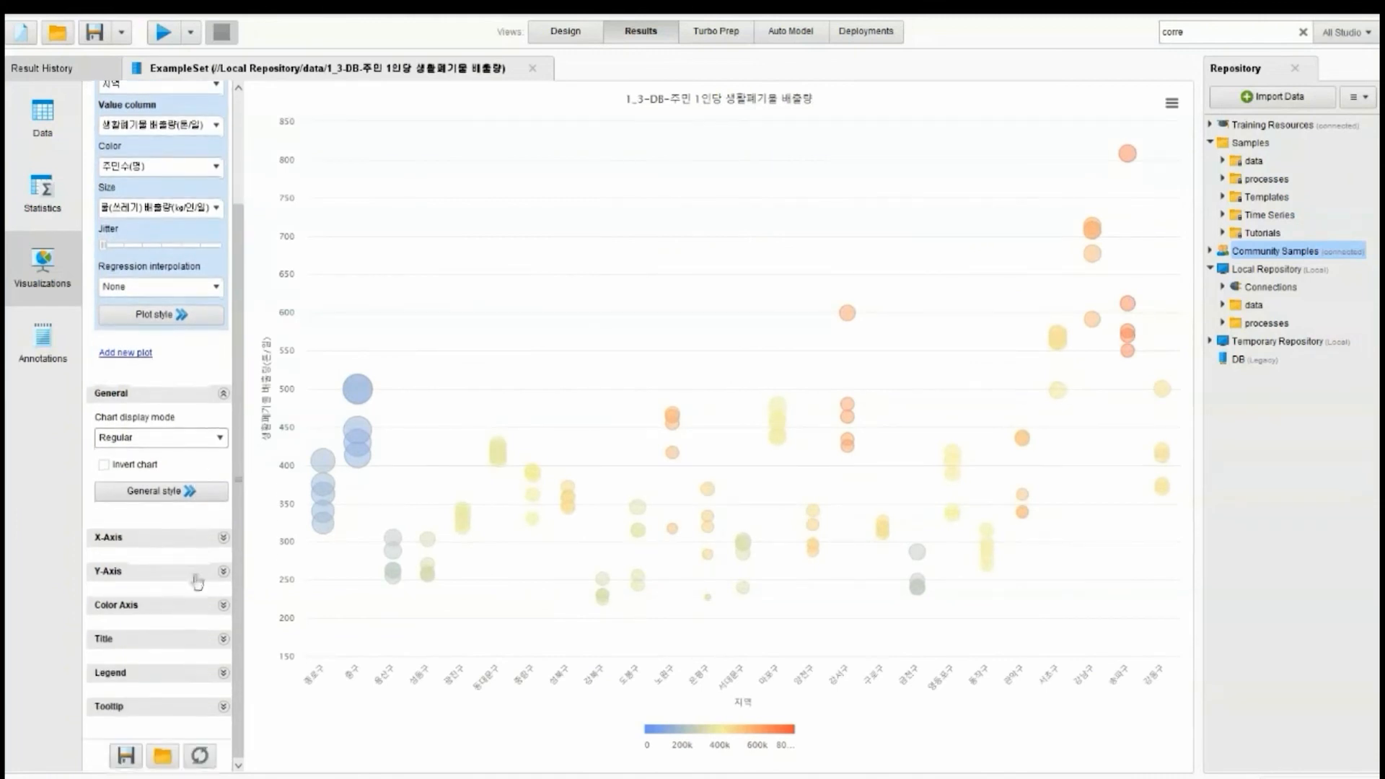
left_click(189, 640)
left_click_drag(124, 734, 47, 721)
key("Left")
key("Delete")
key("Delete")
key("Delete")
key("Delete")
key("Delete")
key("Delete")
key("Delete")
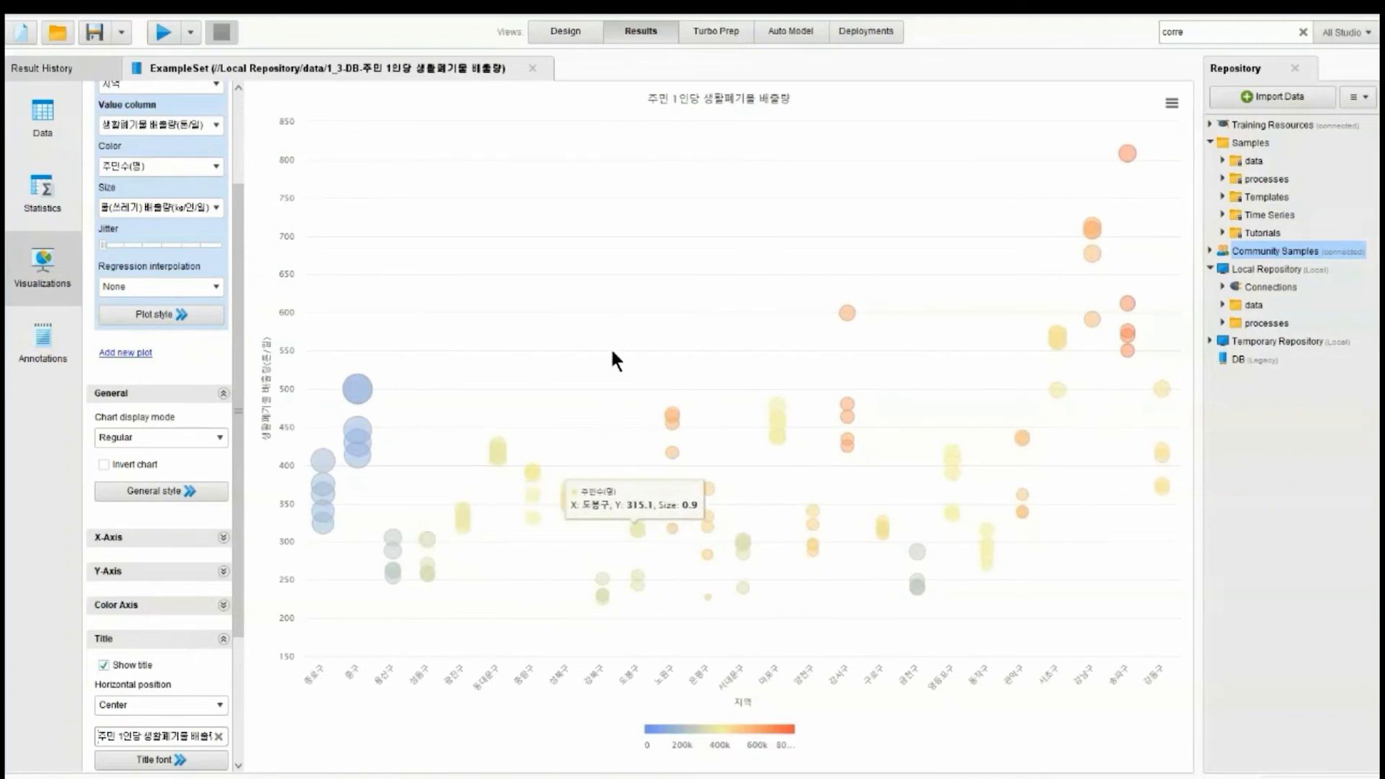
Look over the file formats offered for exporting the bubble chart and close the list without exporting
left_click(1168, 104)
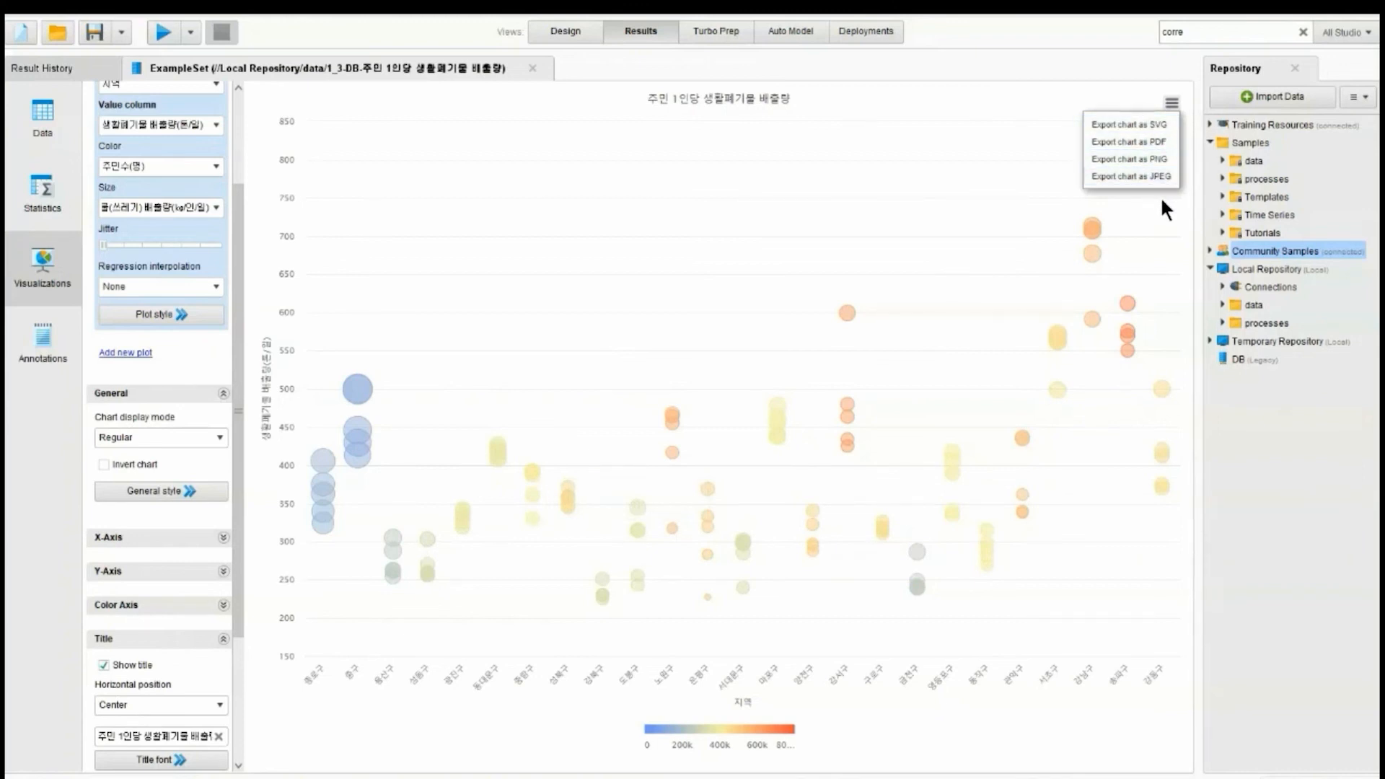
left_click(1170, 104)
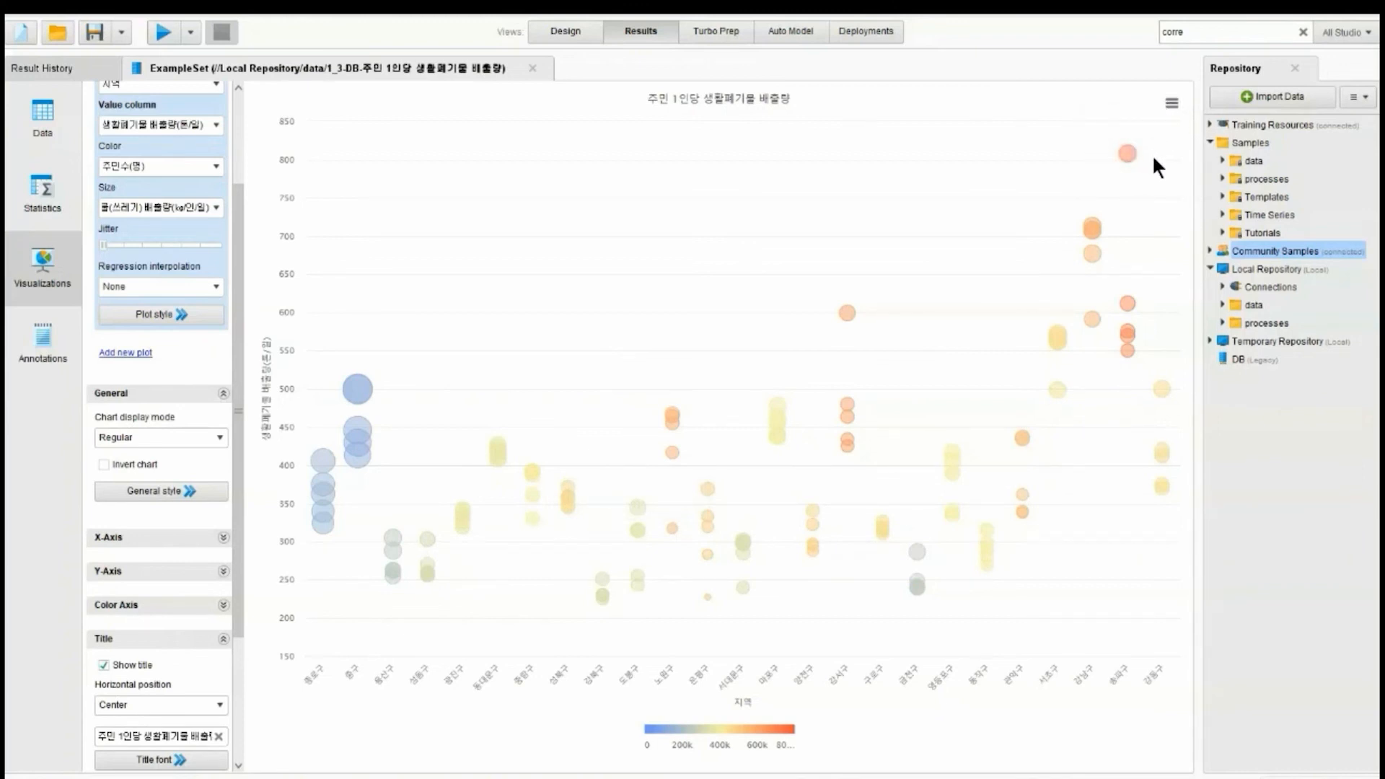